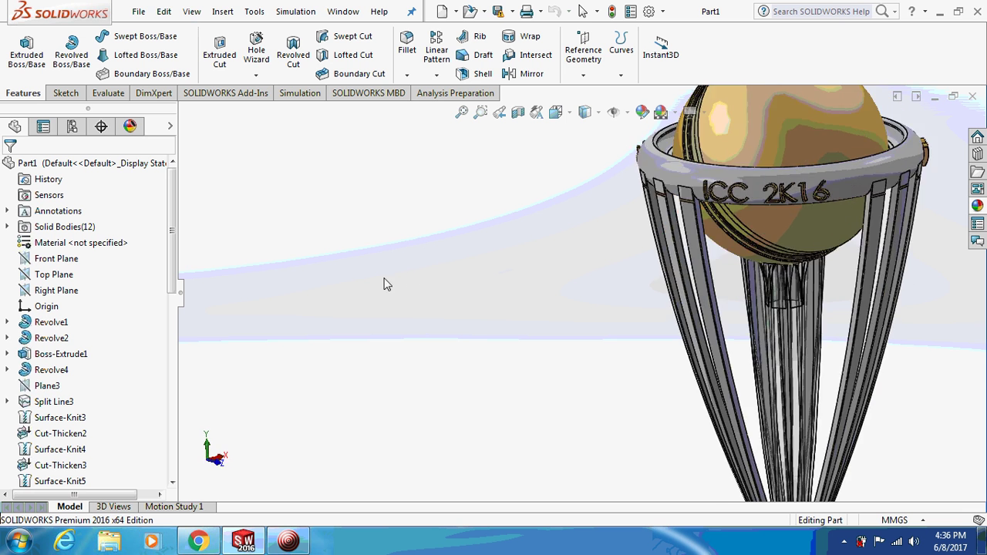
Step: Show the finished trophy from the left, zoomed in, and bring up the File menu
key(ctrl+3)
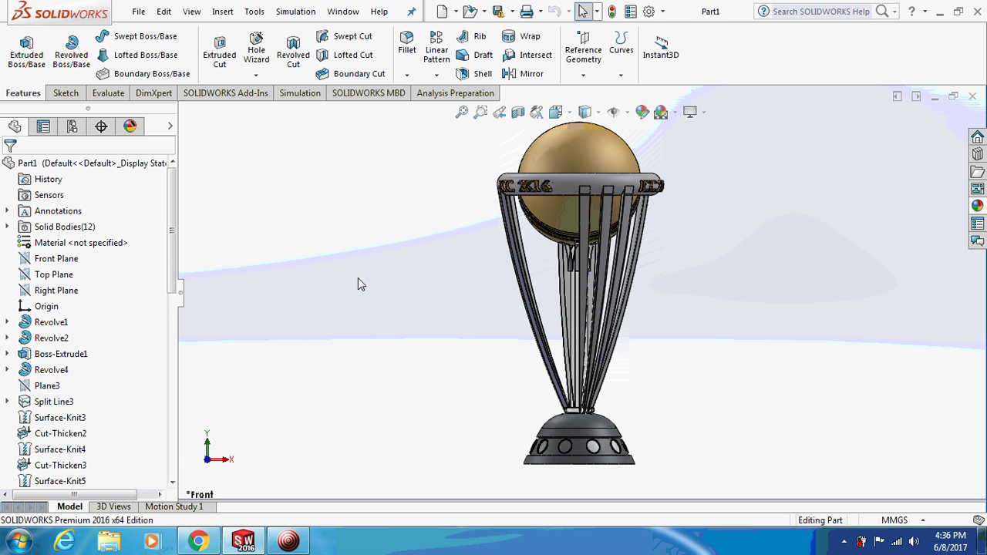
scroll(465, 231, down, 5)
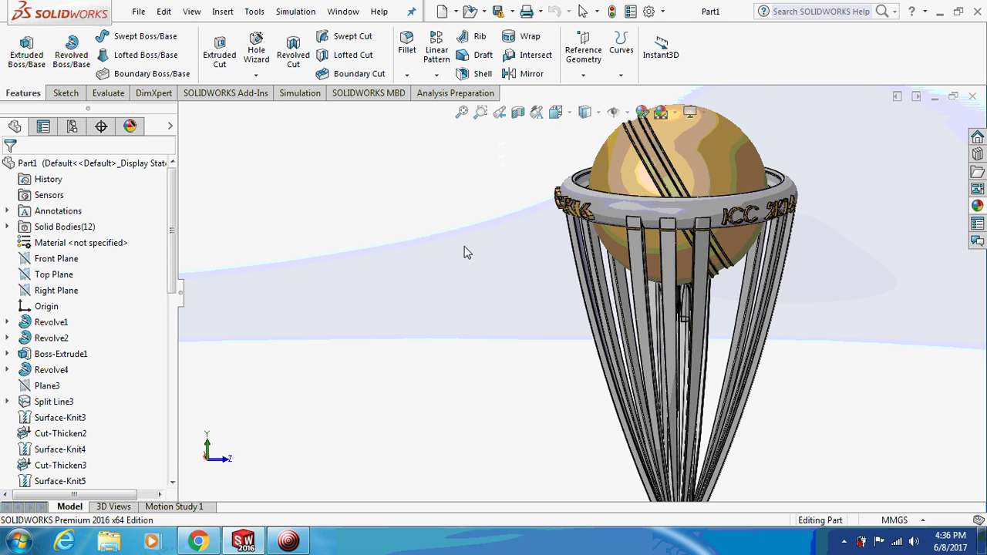
click(138, 10)
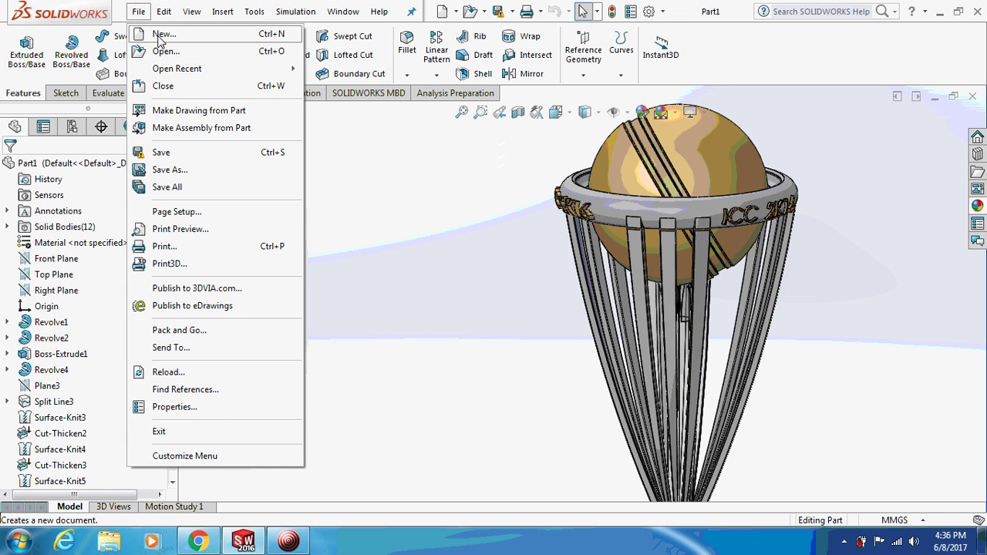
Step: Create a new part and start a sketch on its Front Plane
click(151, 34)
click(580, 395)
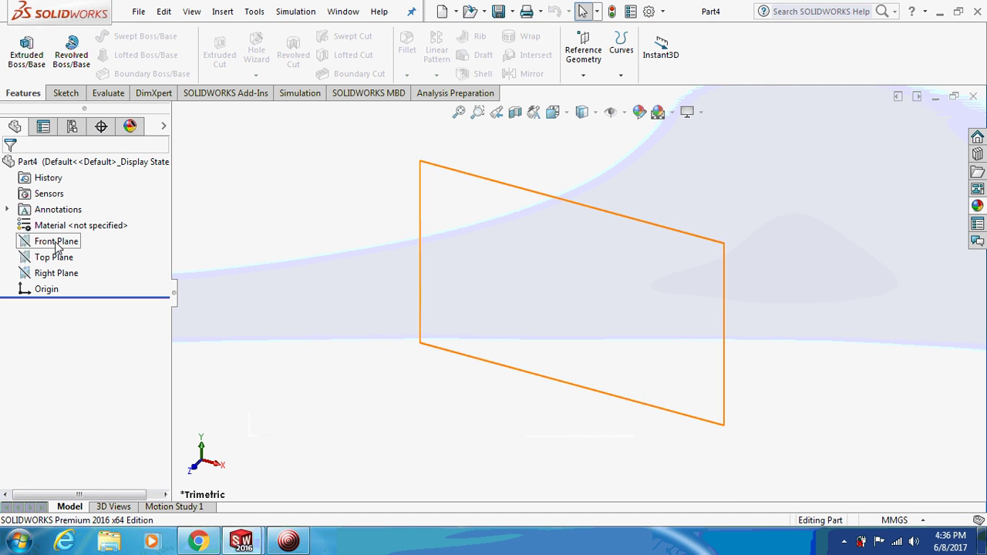
click(56, 242)
click(76, 222)
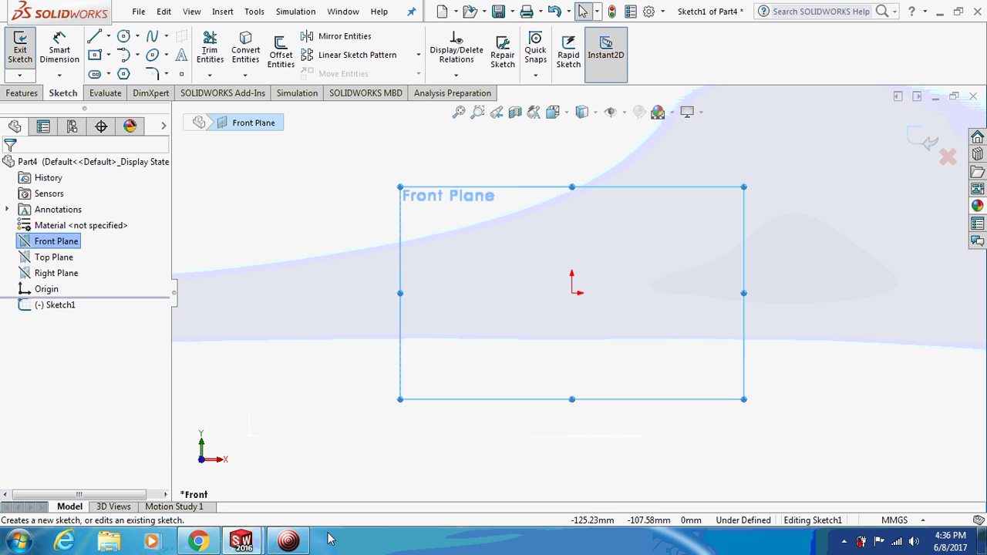
Step: Draw a vertical line up from the origin, a short top stub and a leftward base line
click(94, 38)
click(571, 294)
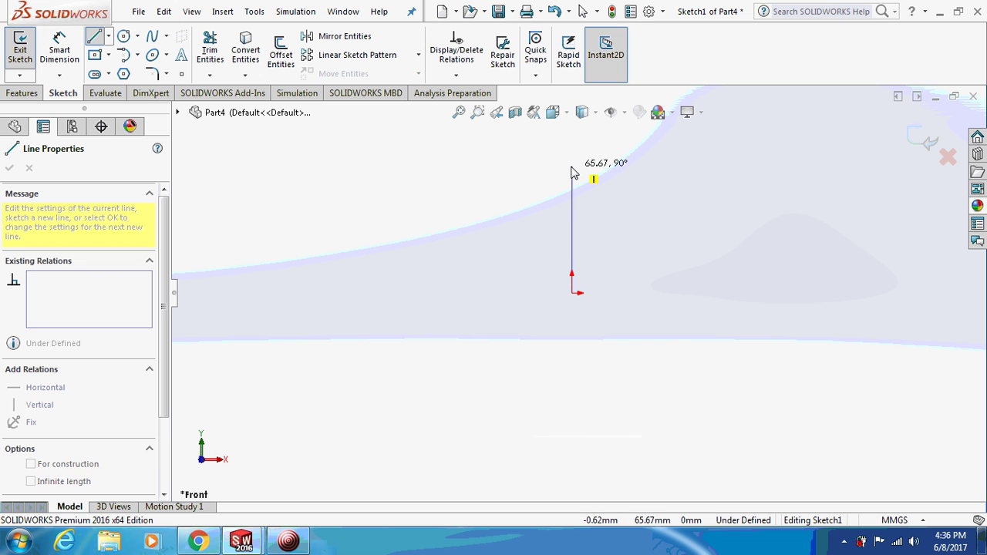
click(571, 169)
click(558, 167)
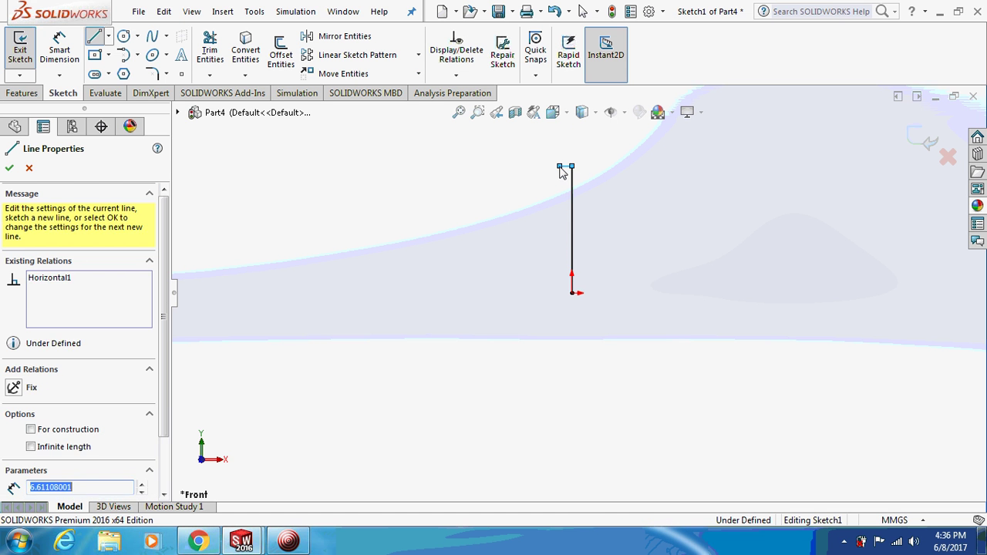
key(Escape)
key(l)
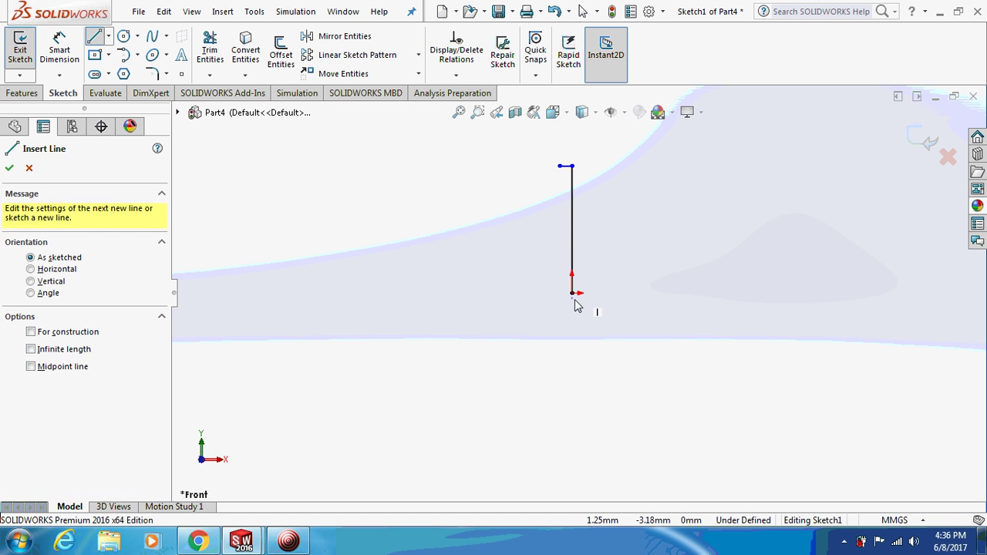
click(572, 293)
click(417, 293)
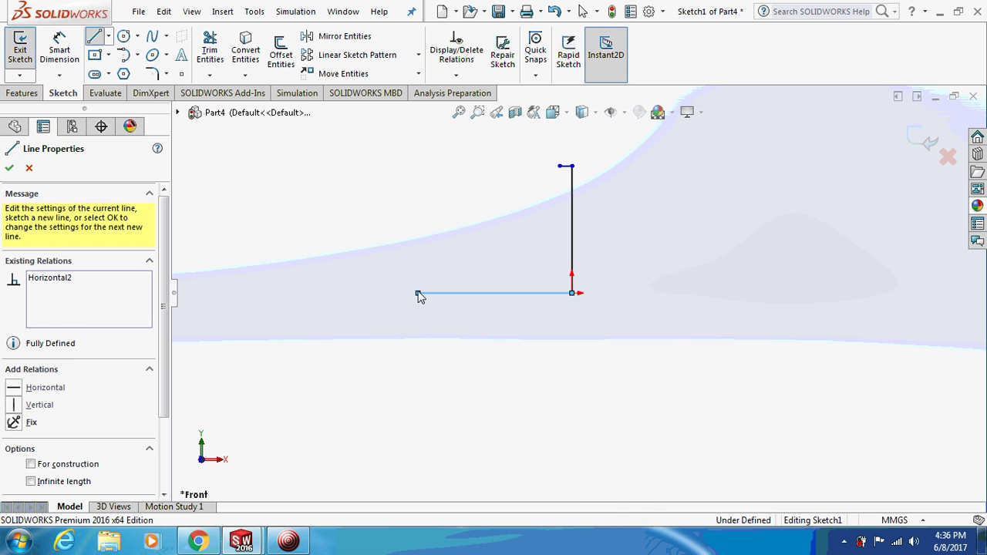
key(Escape)
click(59, 51)
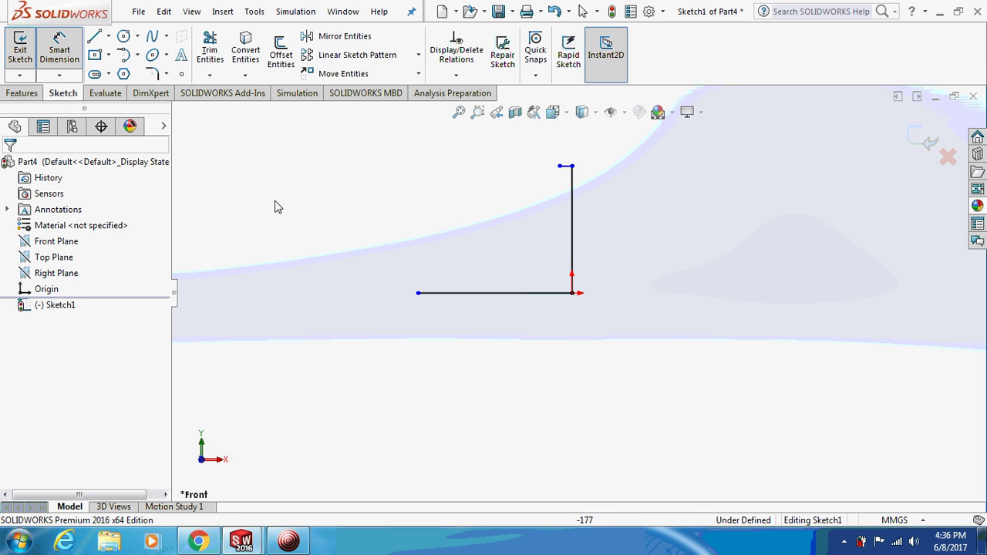
Step: Dimension the base line 65, the vertical line 60 and the top stub 13.50
click(457, 294)
click(456, 354)
text(65)
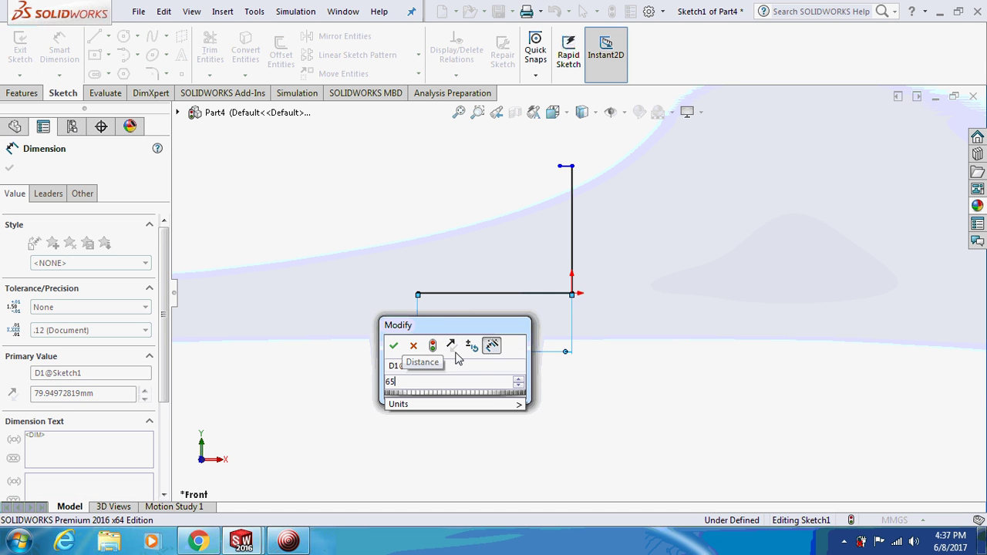
key(Return)
click(572, 221)
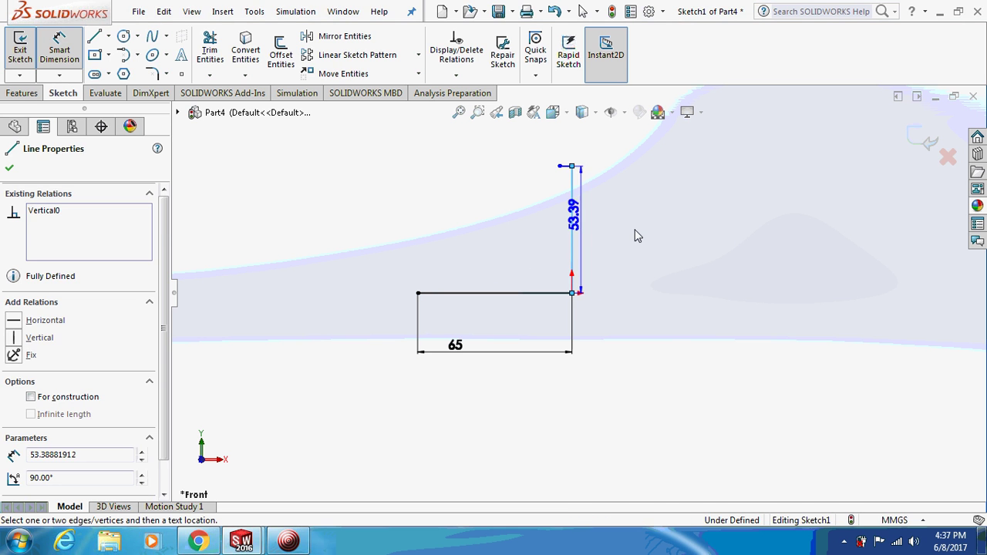
click(638, 233)
key(Return)
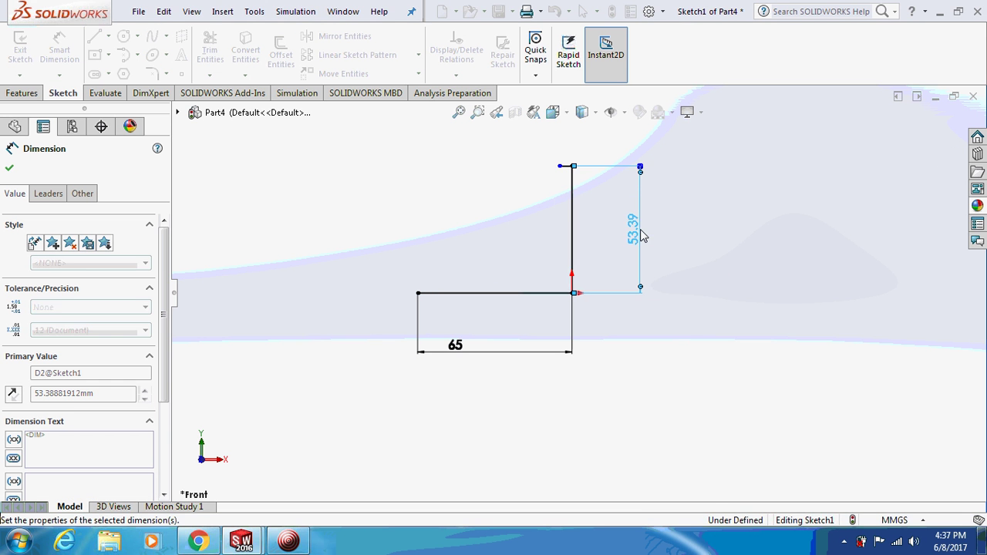
click(572, 151)
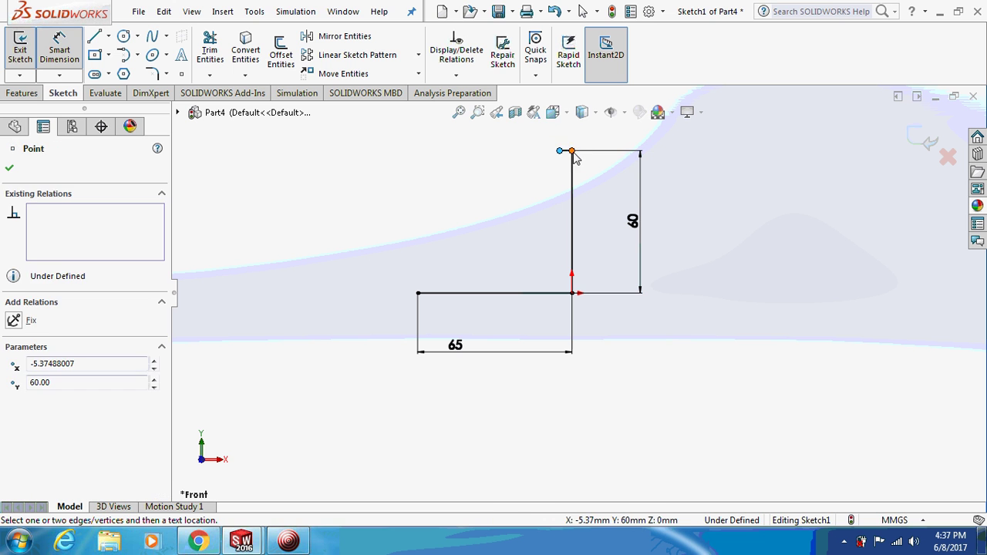
click(559, 150)
click(569, 139)
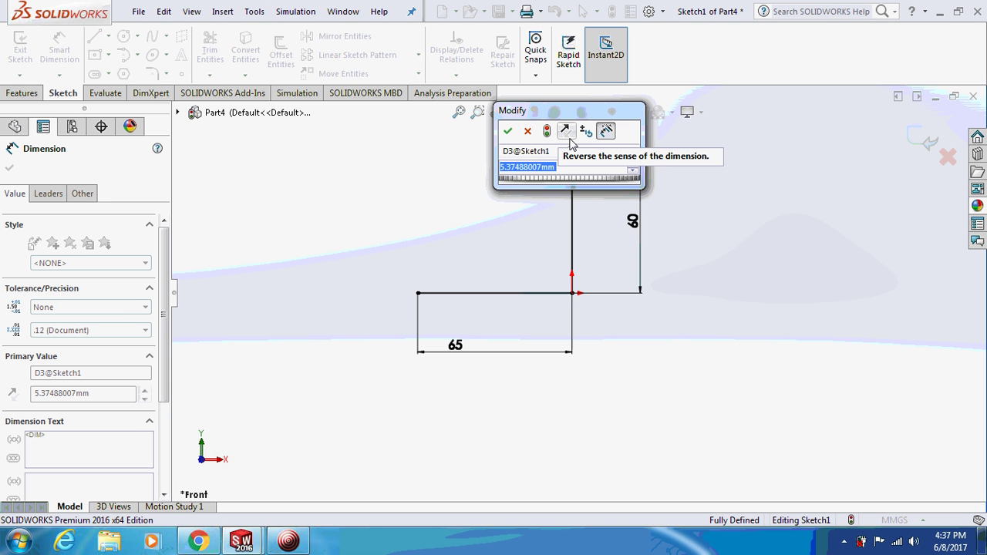
text(13.5)
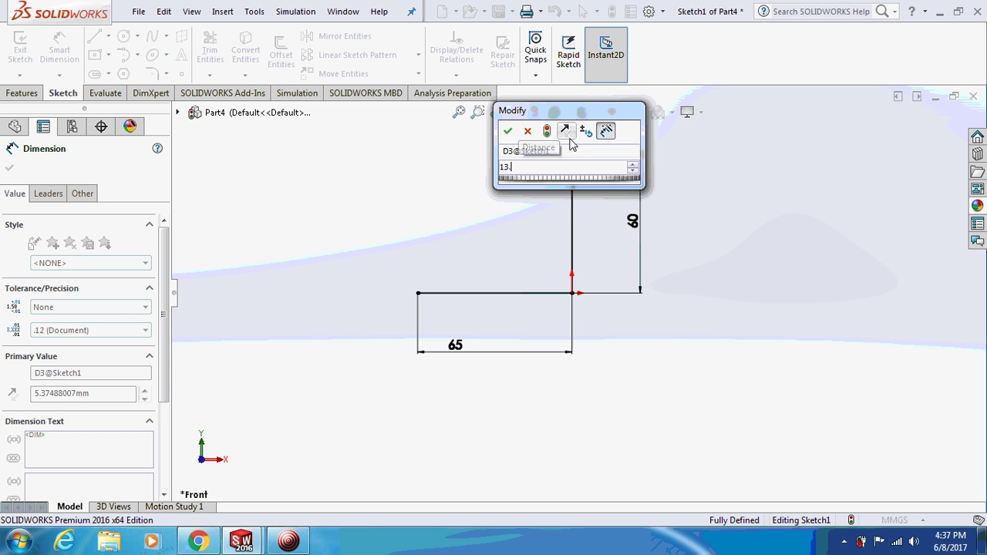
key(Return)
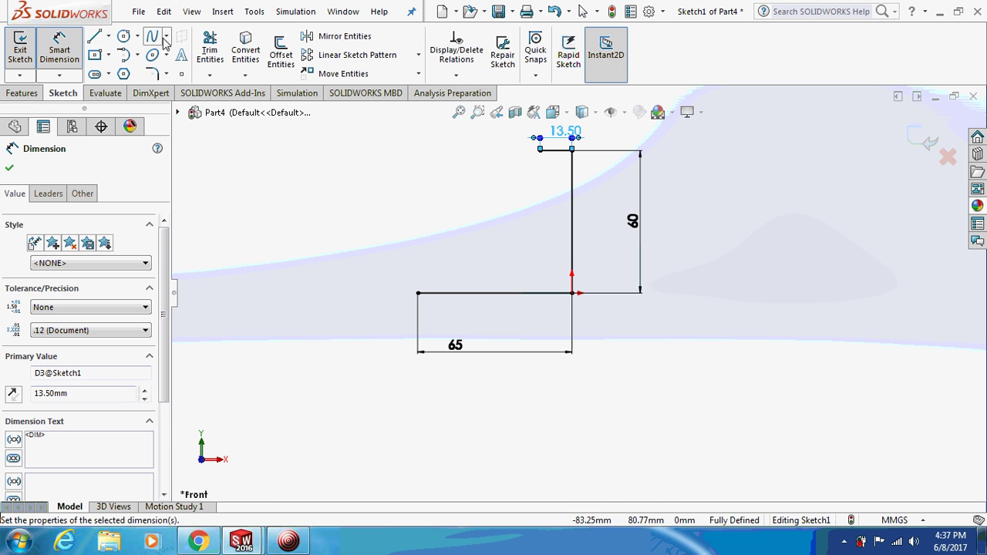
Step: Add a tangent arc from the top stub's left end and give it radius 36
click(125, 57)
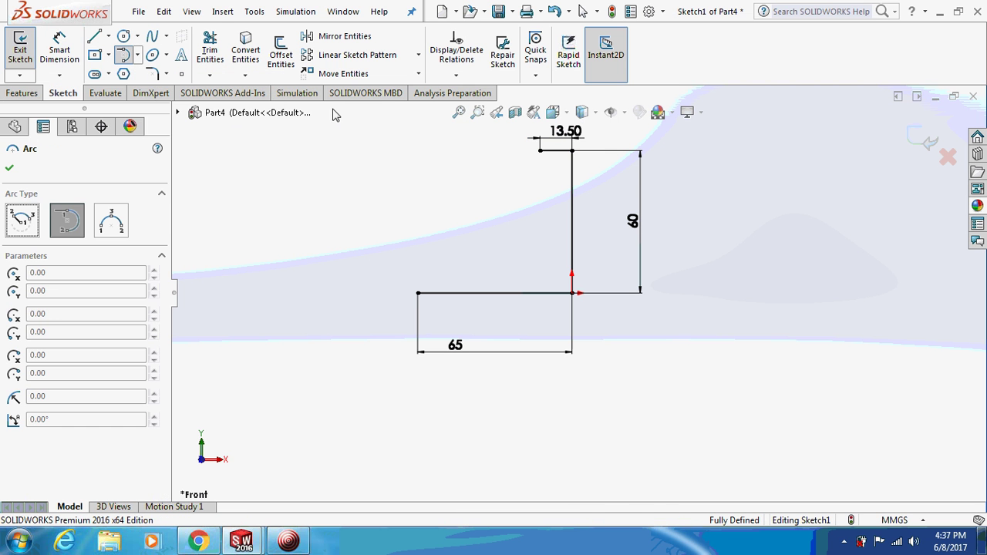
click(540, 150)
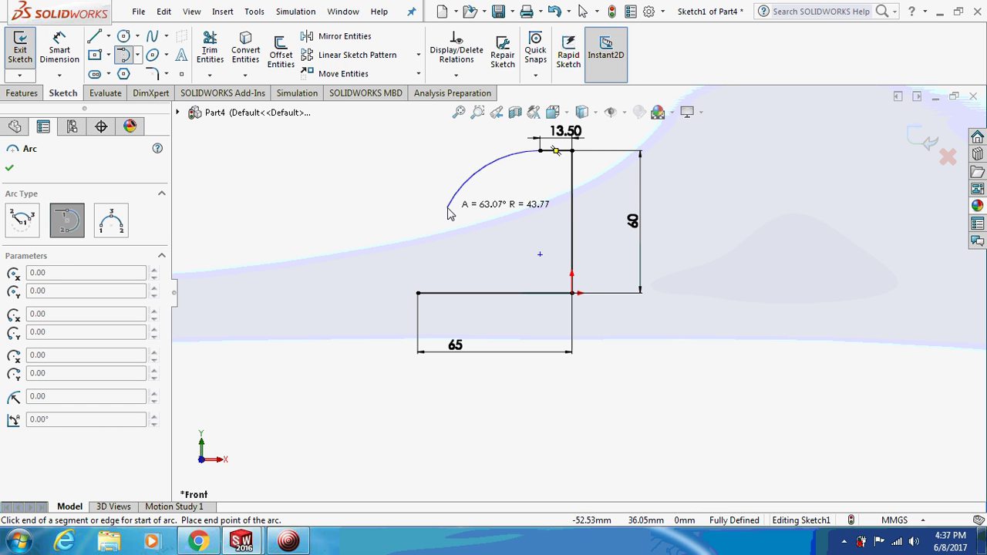
click(447, 207)
key(Escape)
click(59, 48)
click(486, 167)
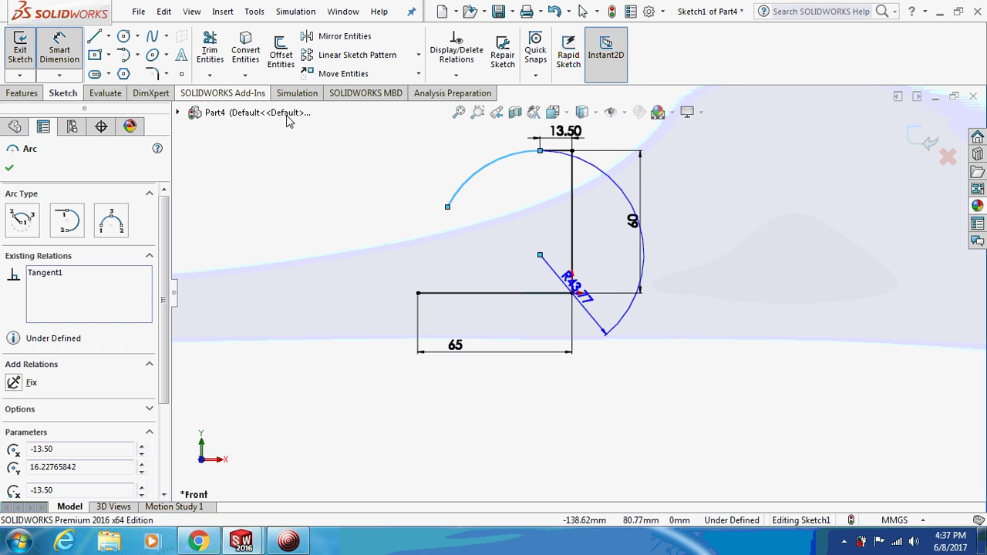
click(433, 168)
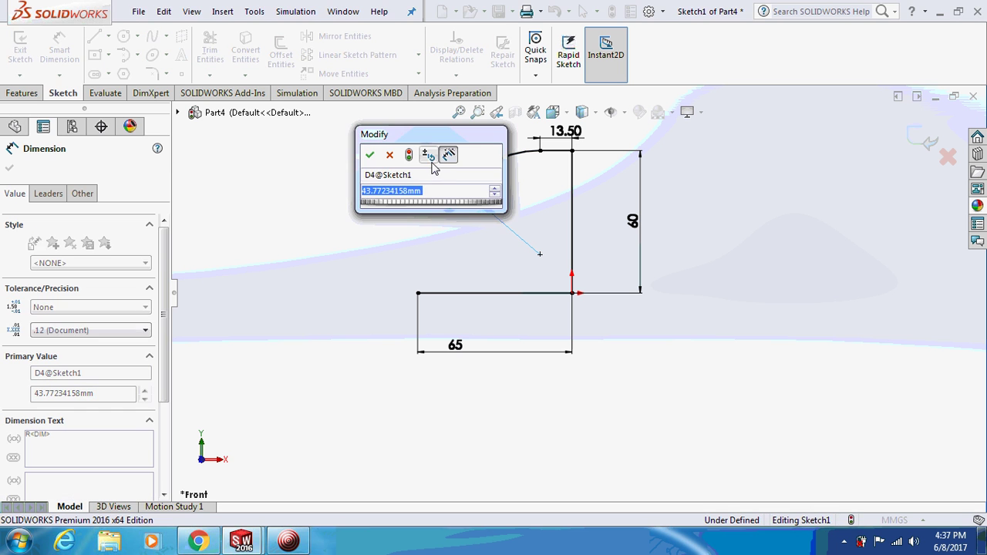
text(36)
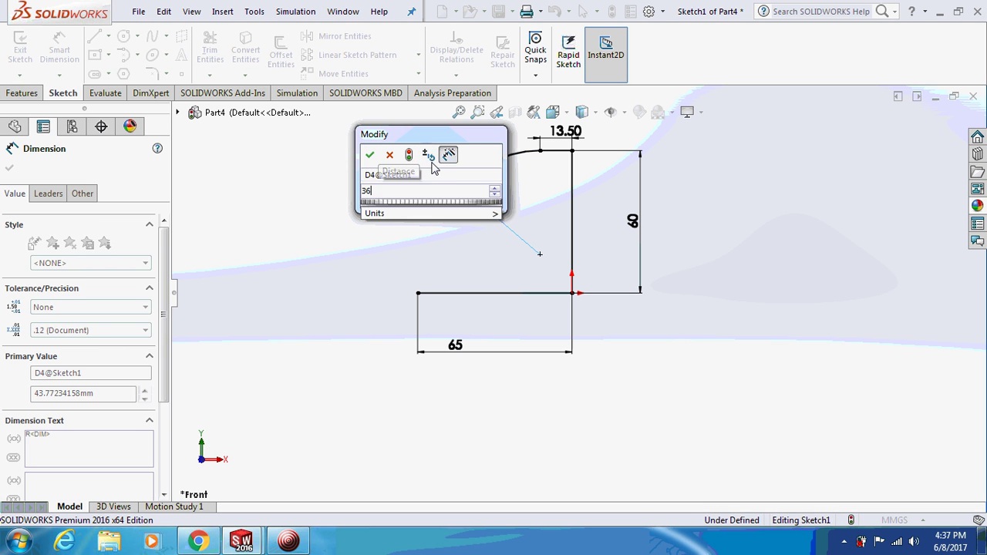
key(Return)
key(Escape)
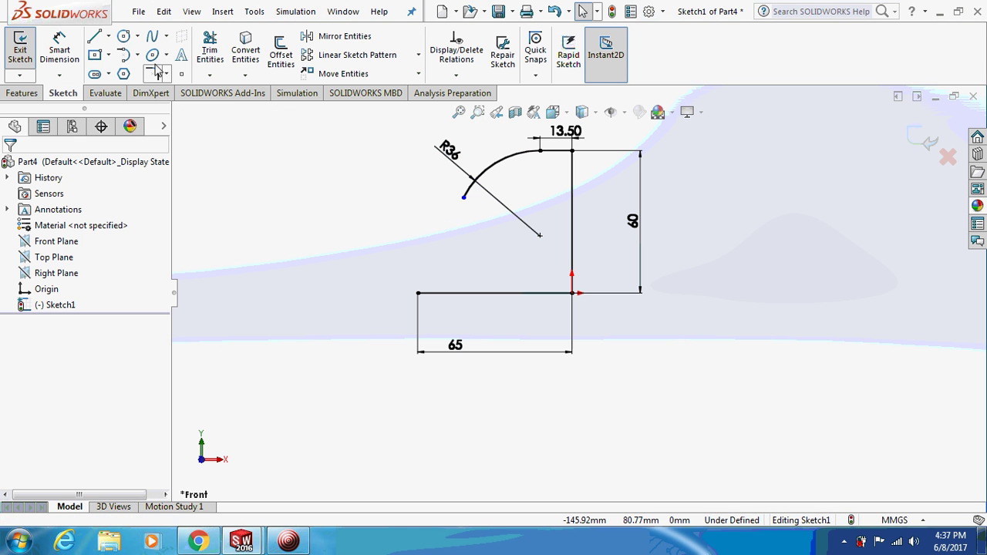
Step: Draw a sloping line from the arc's end to the base line and make it tangent to the arc
click(96, 37)
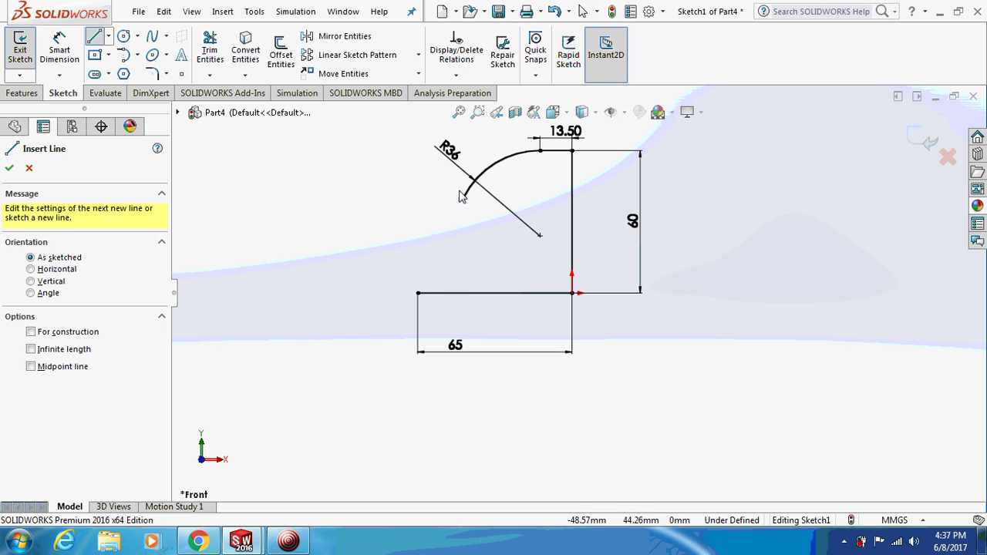
drag(462, 199, 418, 293)
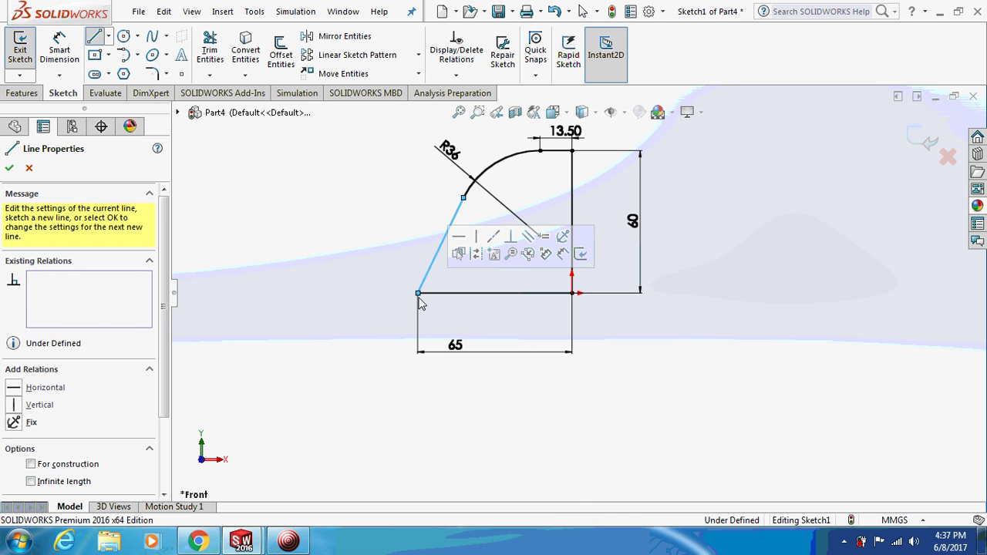
key(Escape)
click(456, 217)
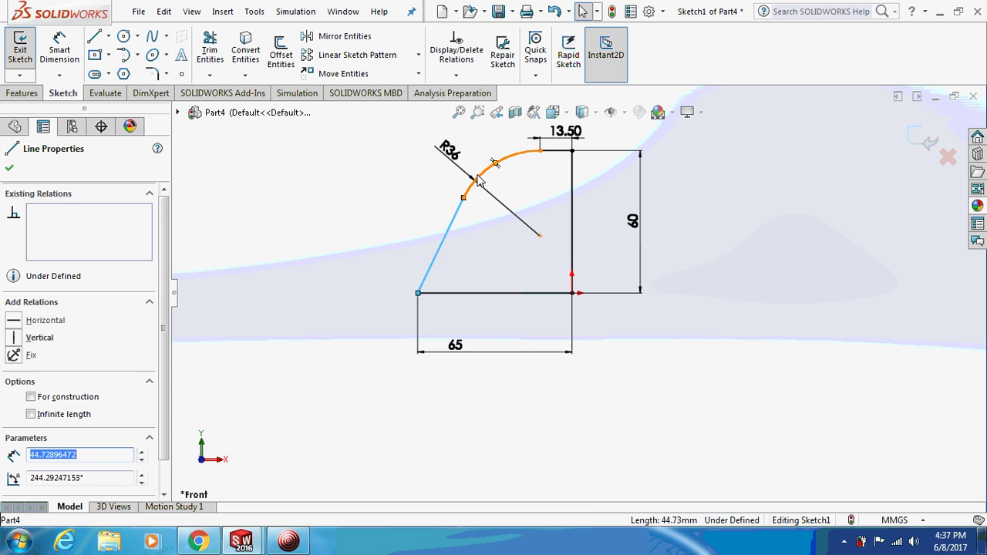
ctrl+click(478, 179)
click(14, 402)
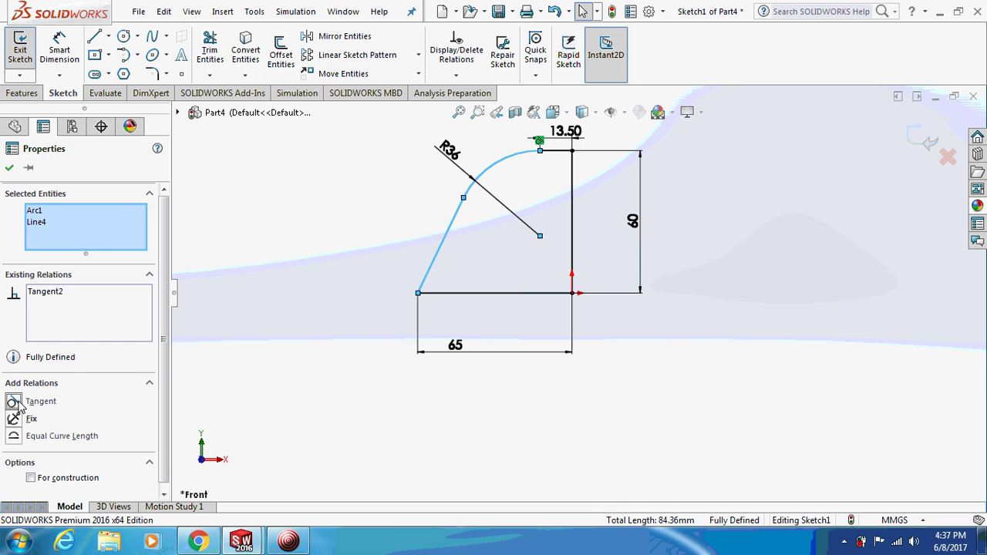
click(372, 217)
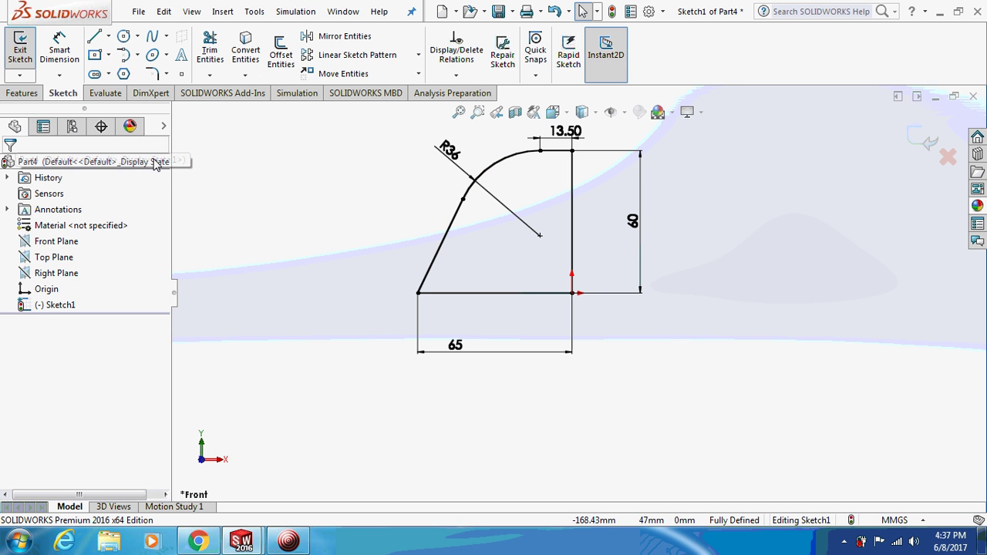
click(23, 94)
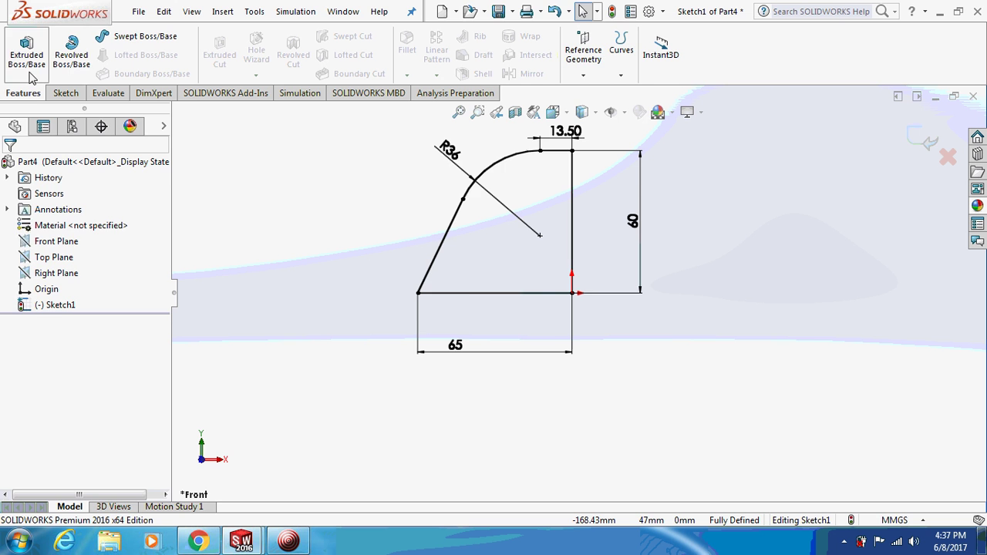
Step: Revolve the profile 360° about its vertical centerline into the domed base Revolve1
click(78, 56)
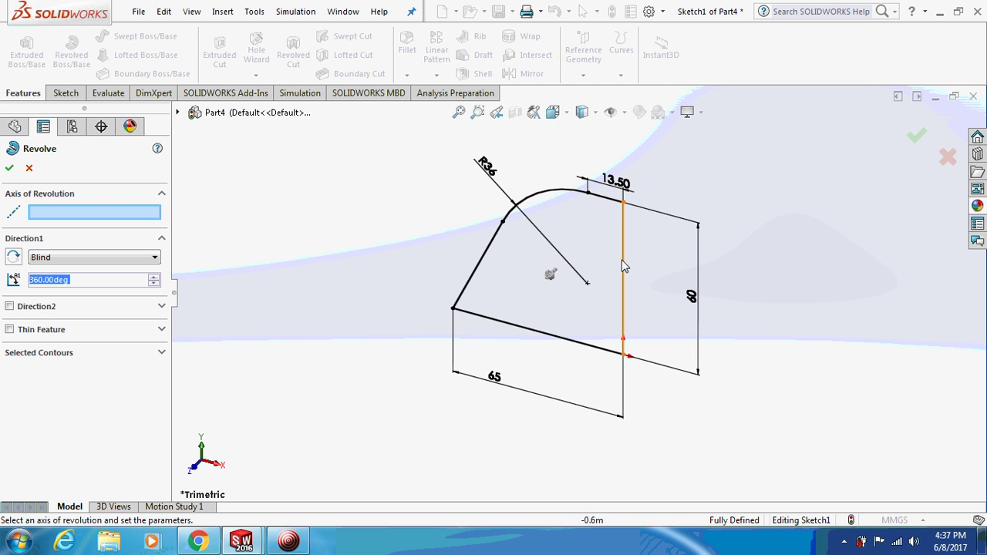
click(622, 261)
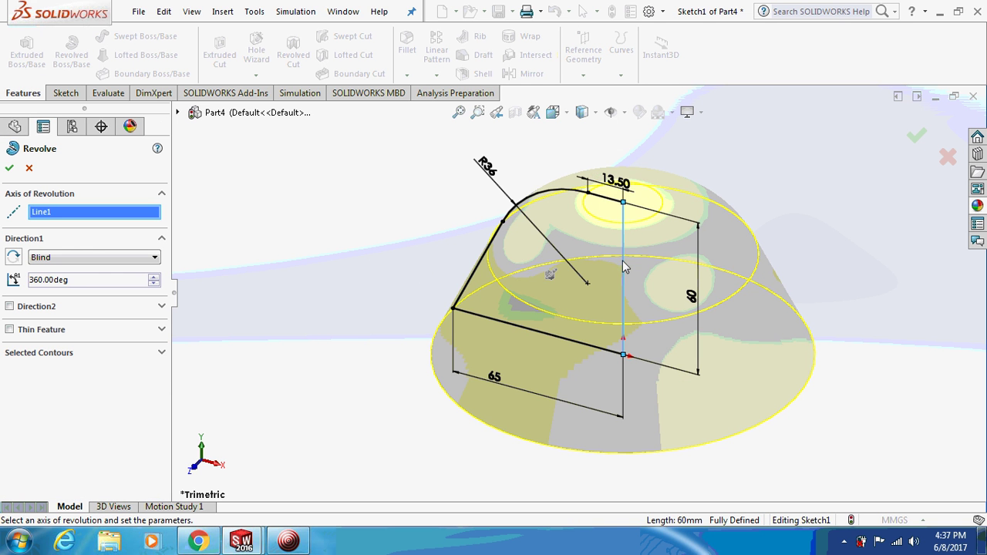
click(9, 168)
middle_drag(215, 209, 336, 202)
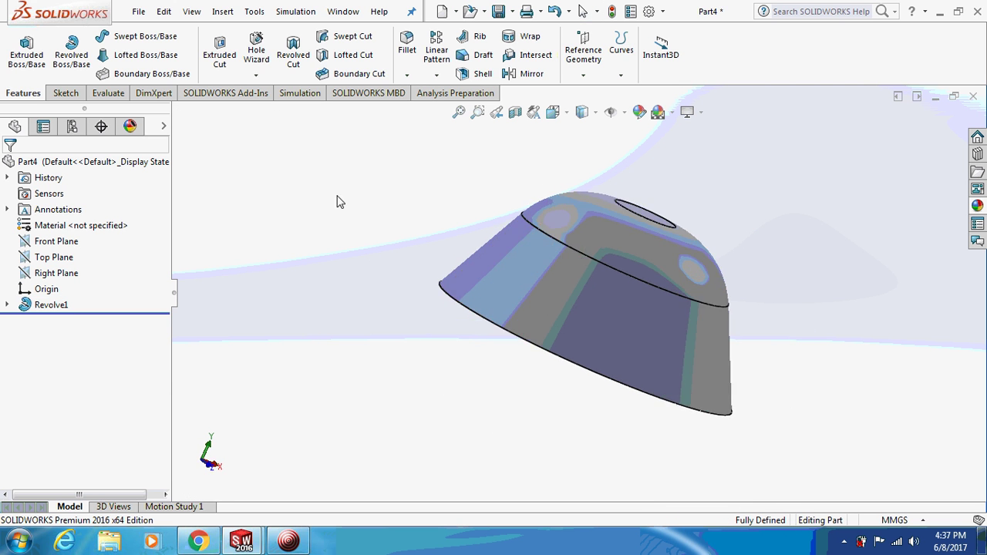
click(56, 242)
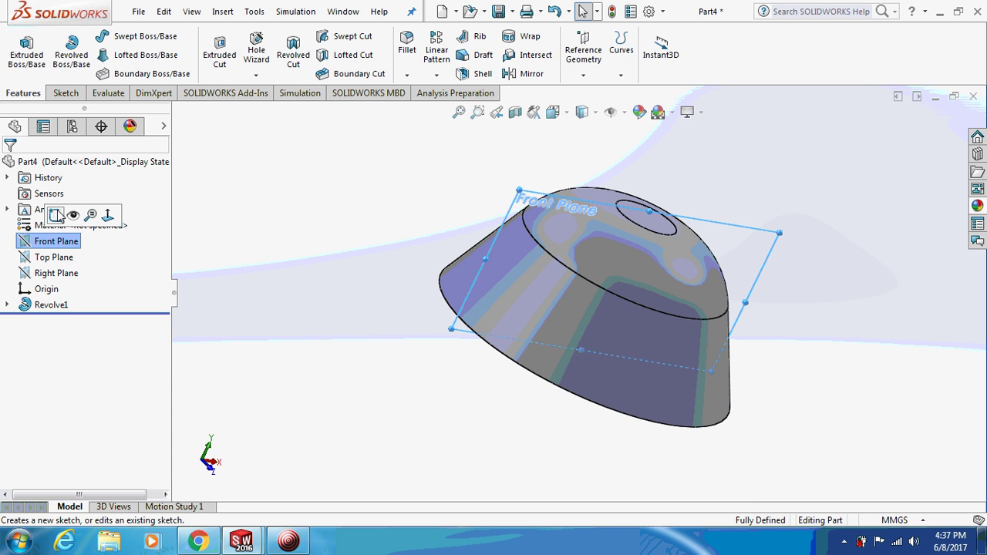
Step: Sketch the collar profile on the Front Plane with 16.50 and 14.50 widths and 10.68 height
click(56, 215)
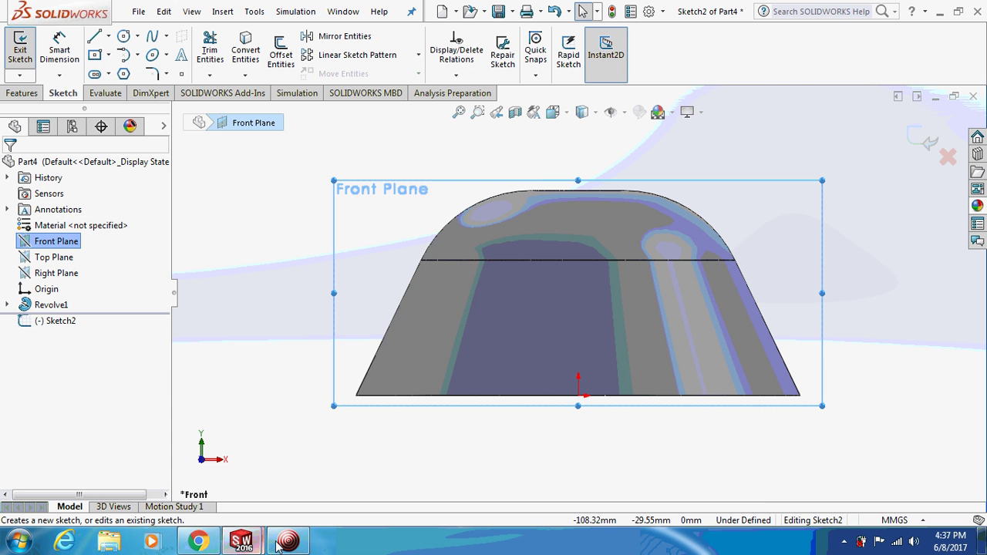
click(281, 543)
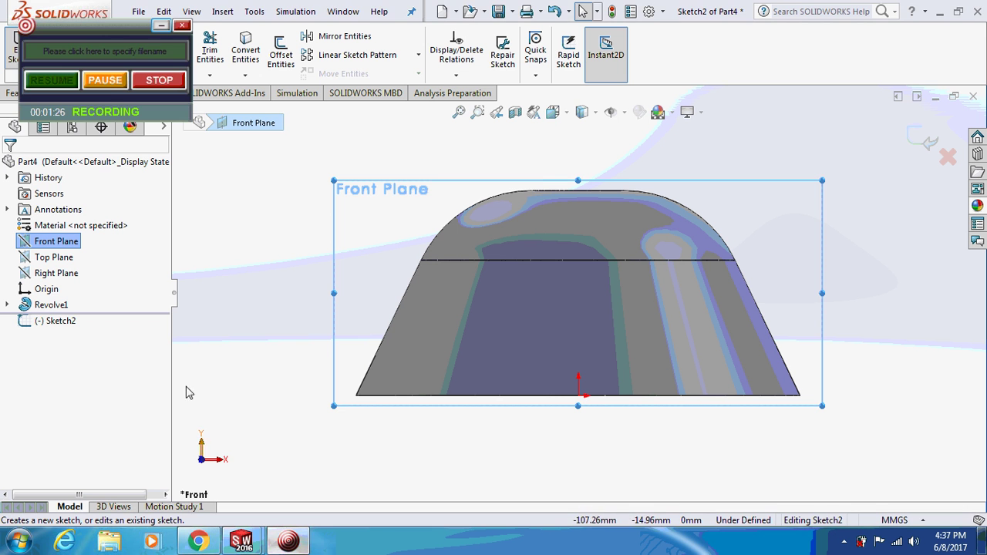
click(105, 81)
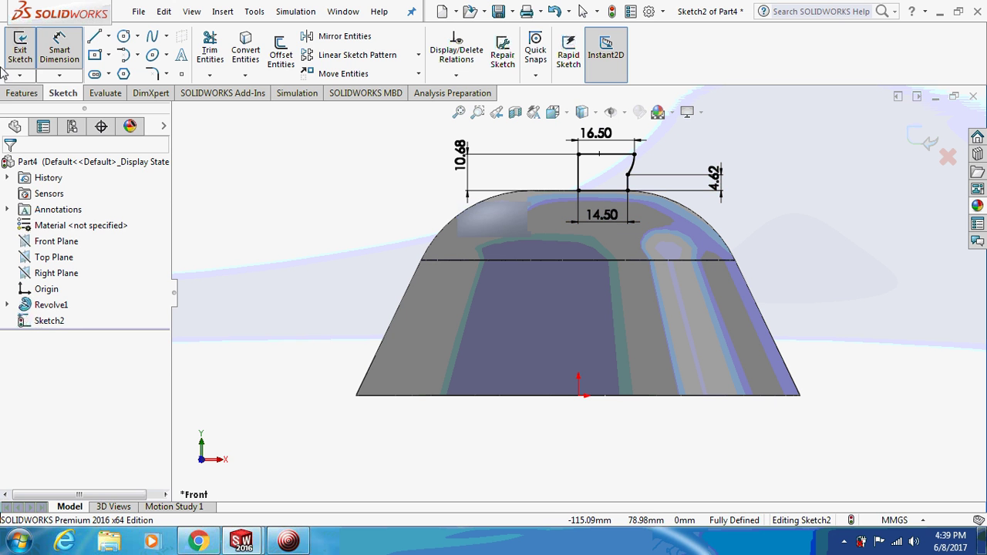
Step: Revolve the collar sketch about its vertical line into Revolve2 atop the dome
click(13, 92)
click(71, 52)
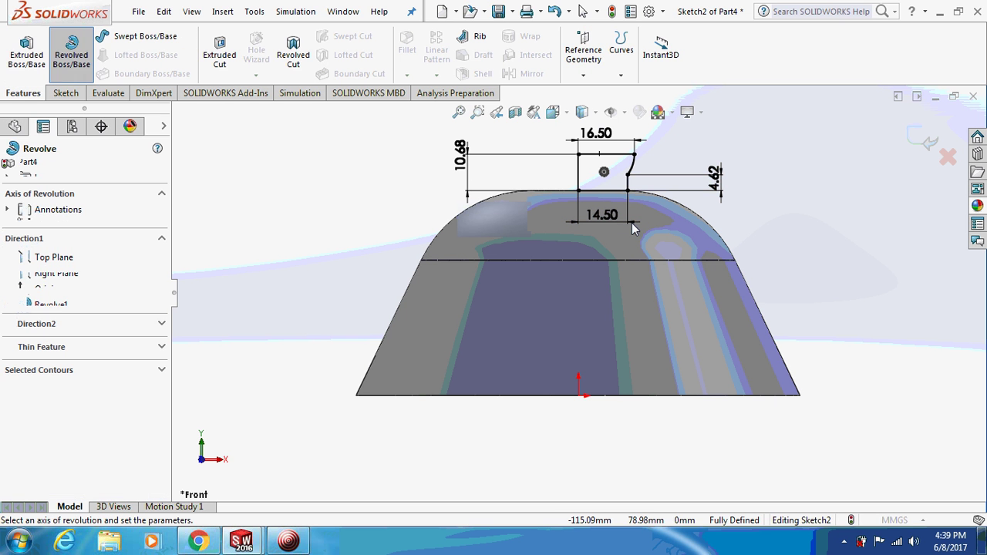
click(578, 179)
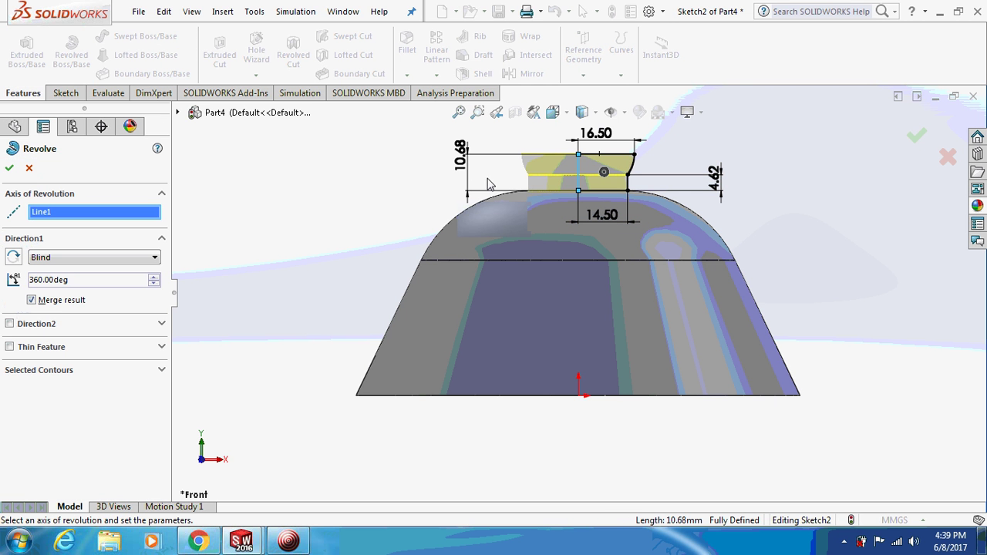
click(9, 167)
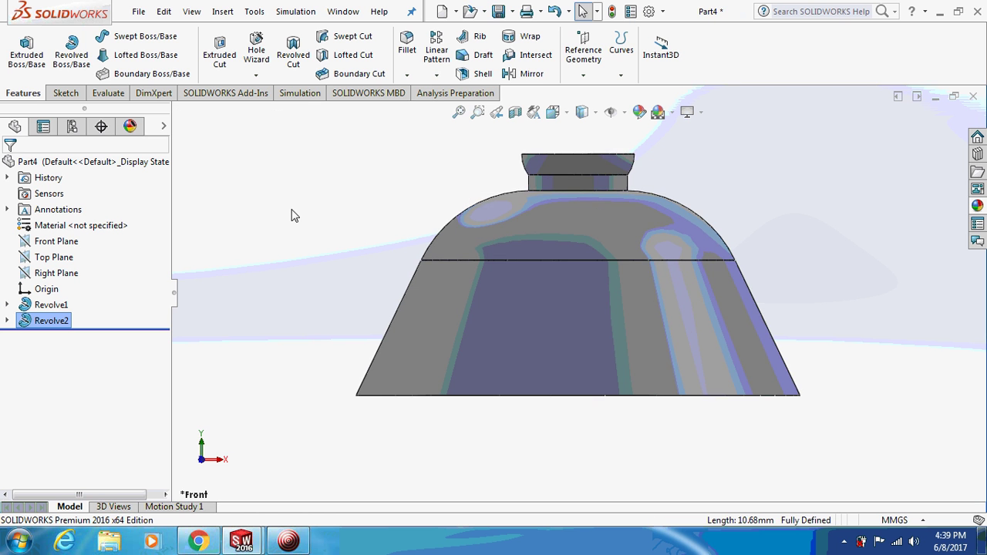
middle_drag(291, 216, 269, 295)
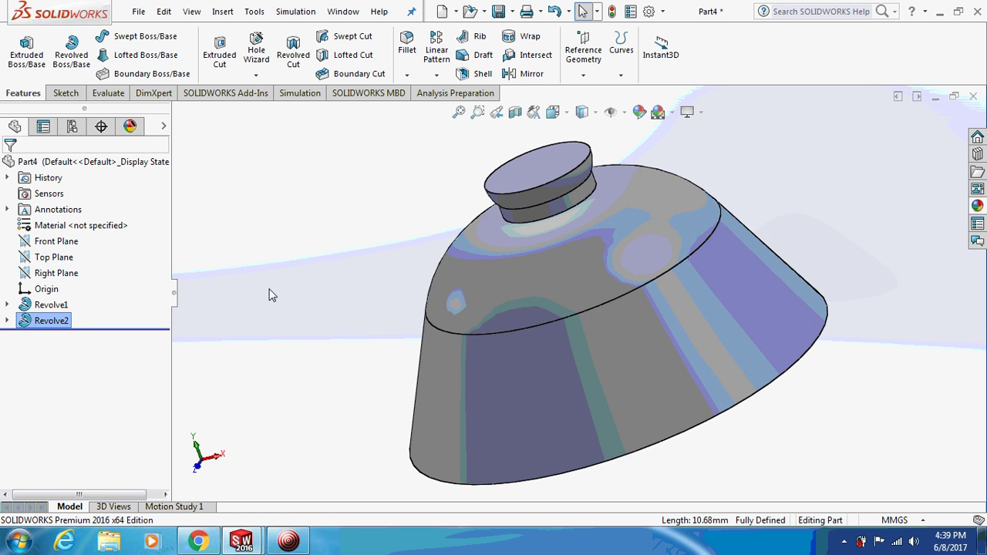
key(ctrl+1)
Step: Sketch a vertical line up from the origin on the Front Plane, dimensioned 260 mm
click(58, 242)
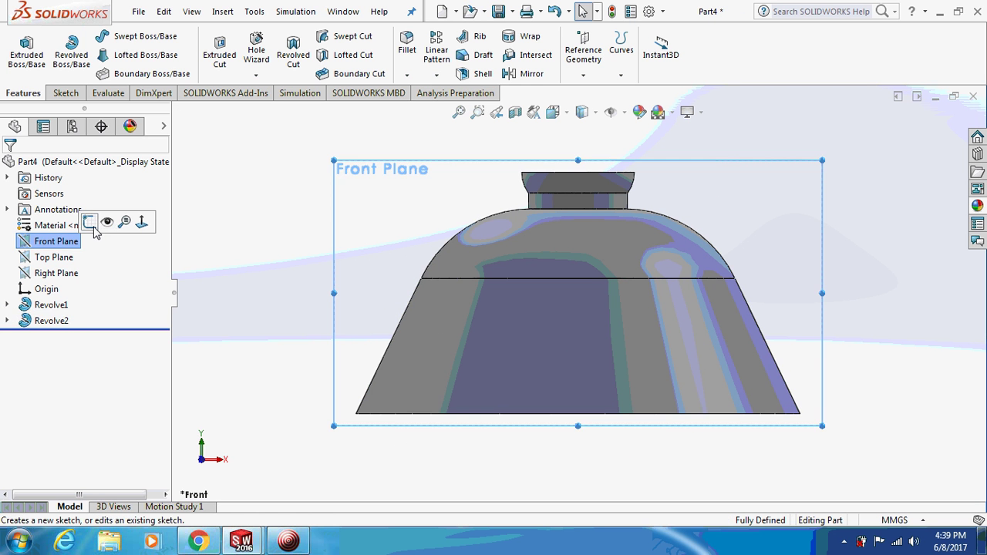
click(90, 223)
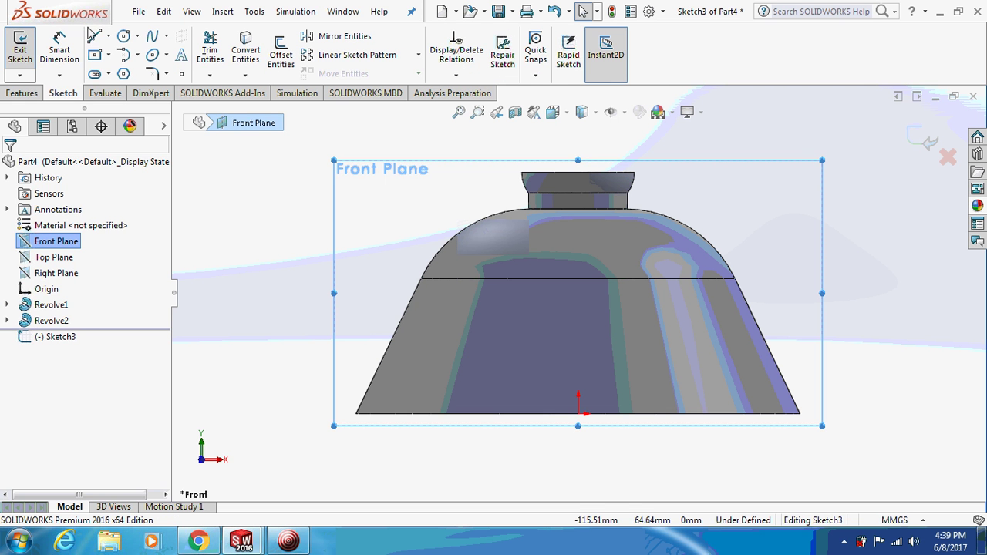
click(578, 414)
click(579, 128)
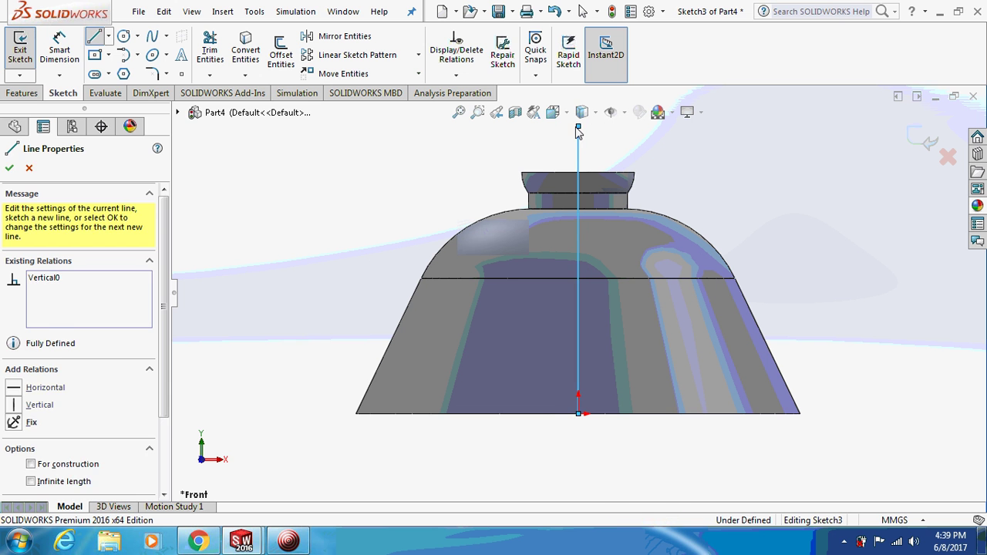
key(Escape)
click(60, 49)
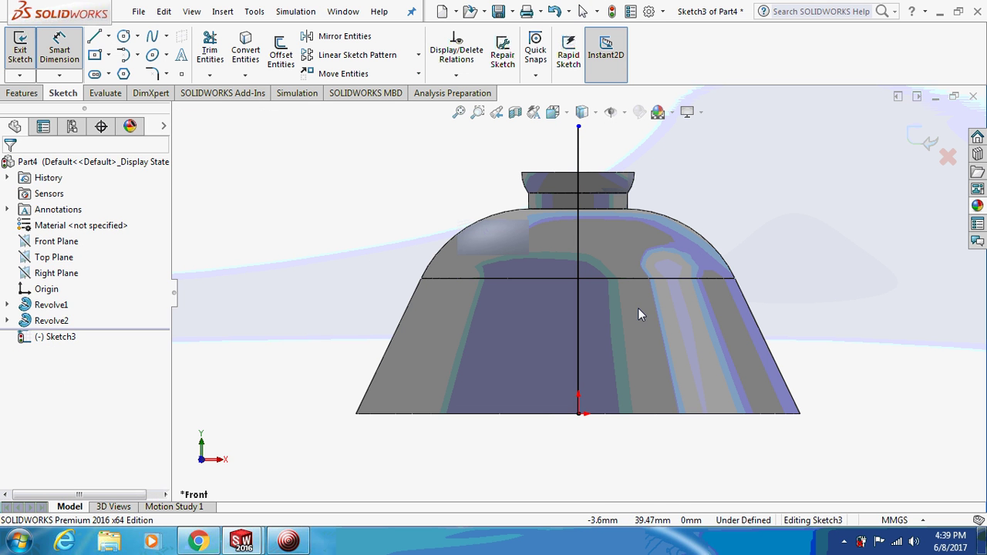
click(584, 333)
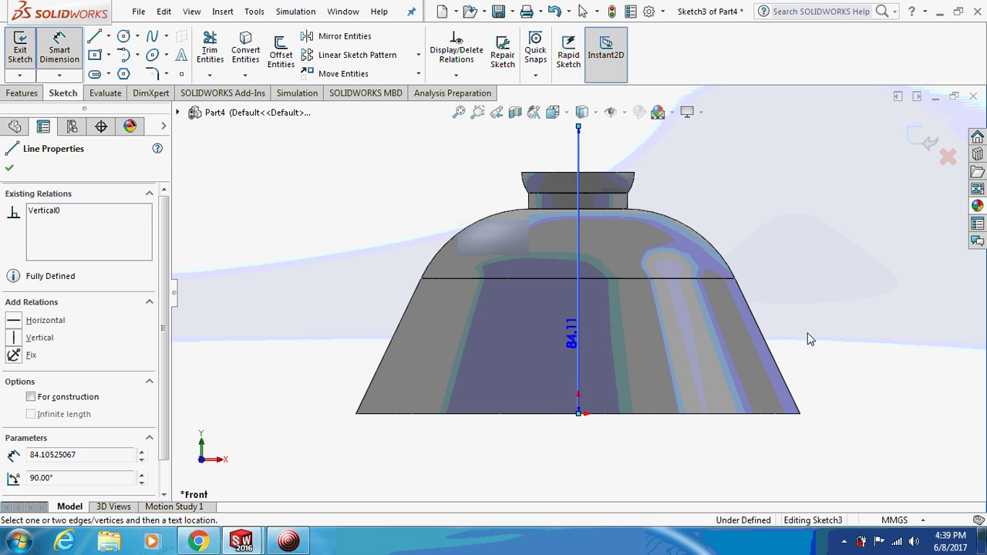
click(851, 327)
text(260)
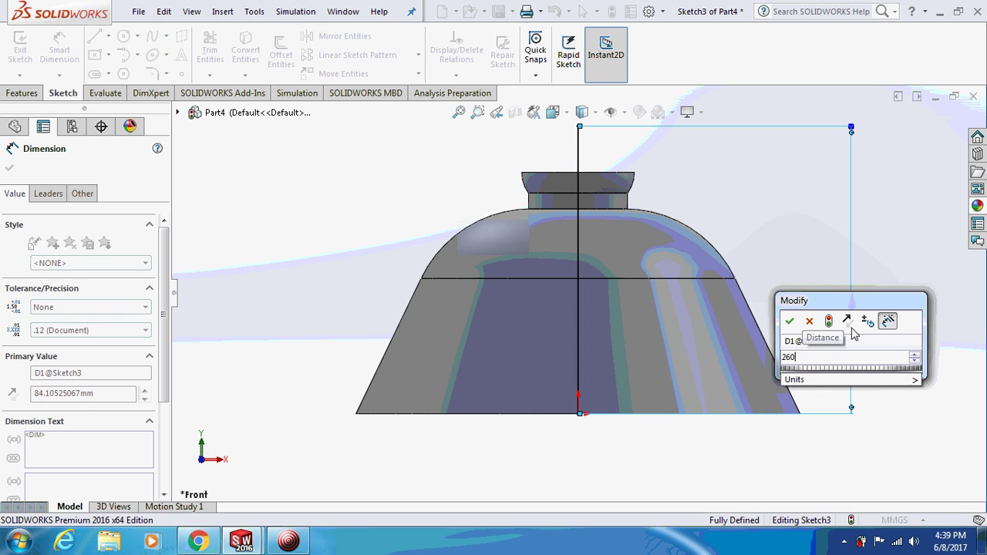
key(Return)
key(f)
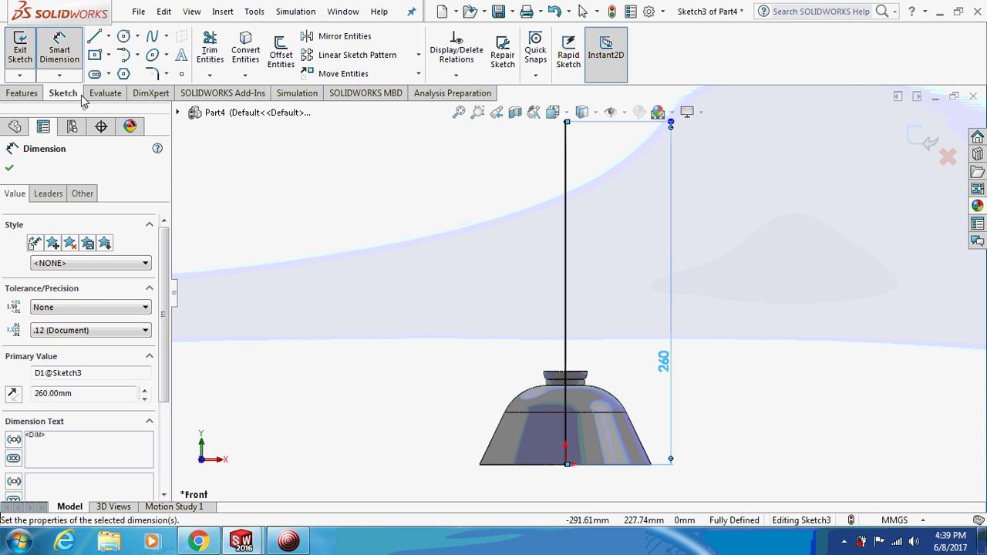
click(452, 214)
Step: Add two short horizontal segments at the line's top and start a spline from there
click(95, 38)
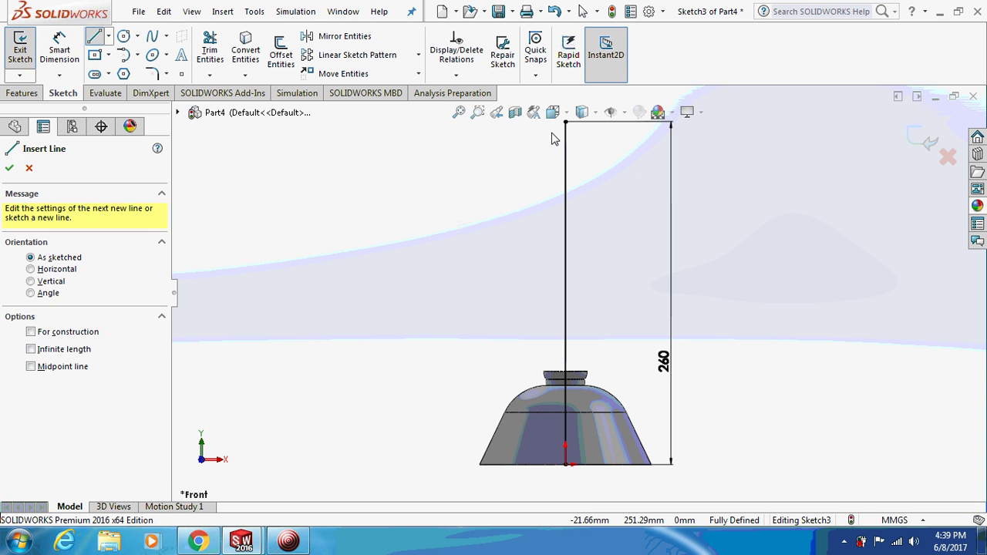
click(565, 124)
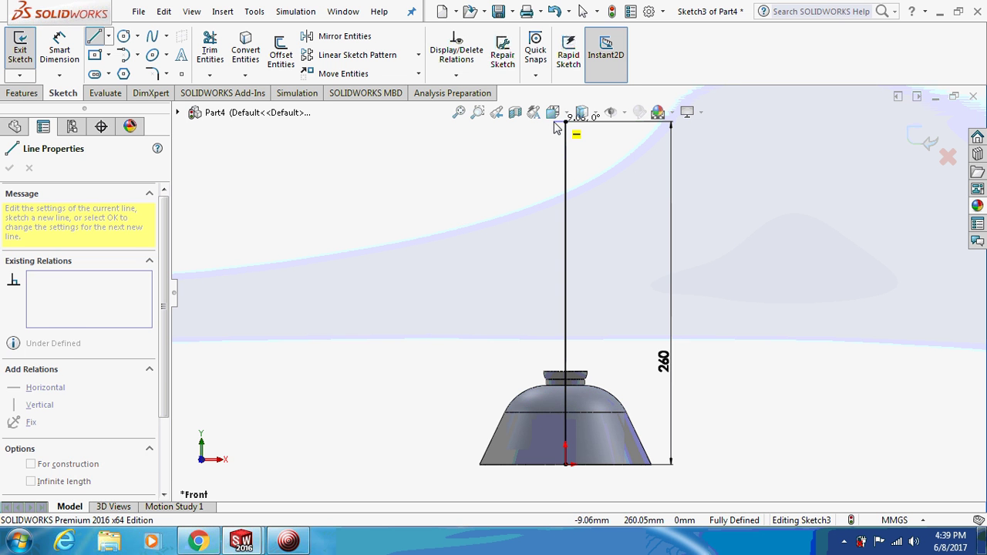
click(555, 124)
key(Escape)
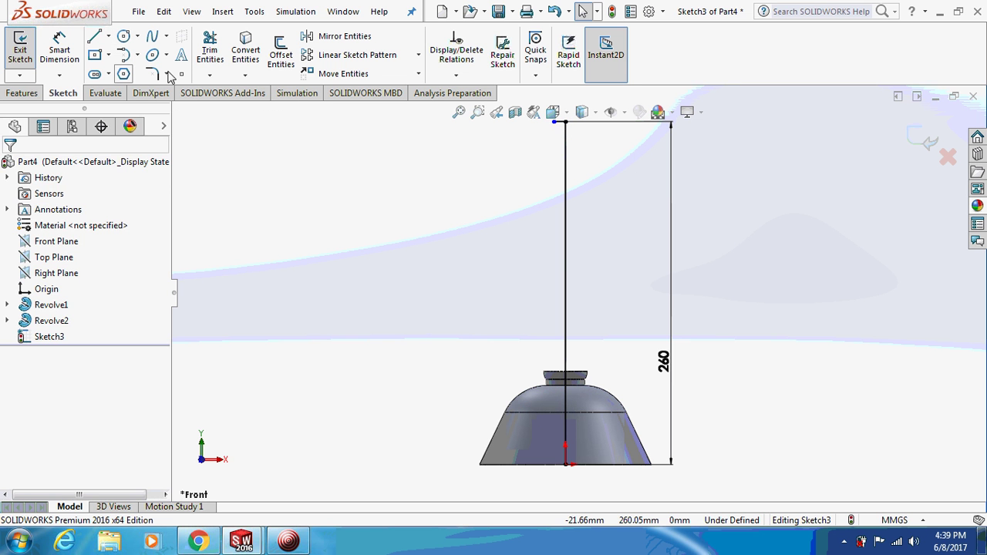
key(Return)
click(565, 123)
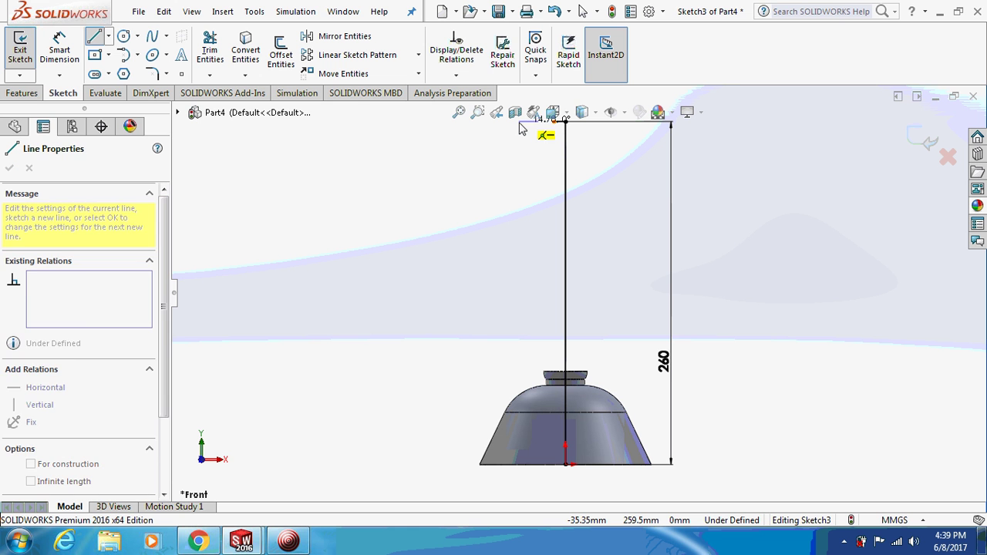
click(519, 123)
key(Escape)
key(Escape)
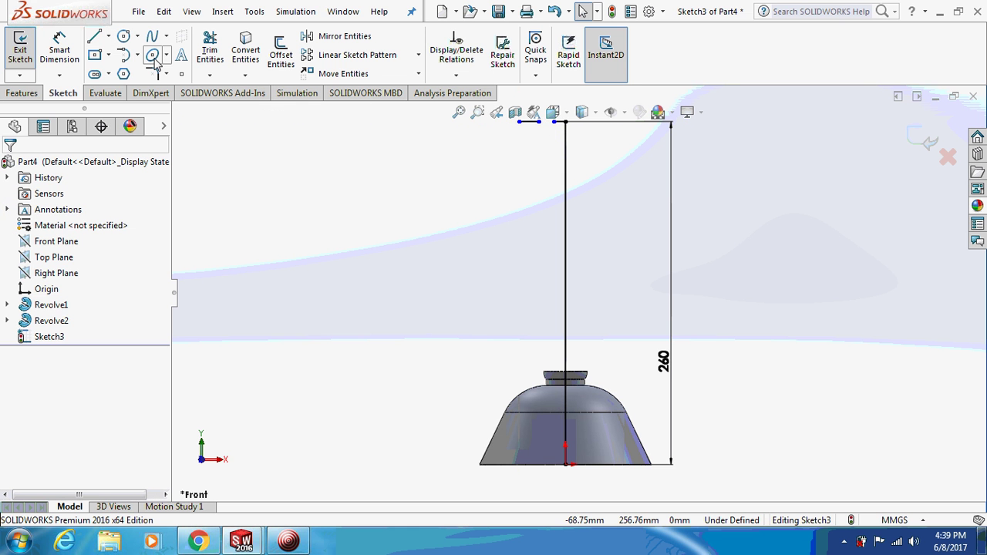
click(154, 38)
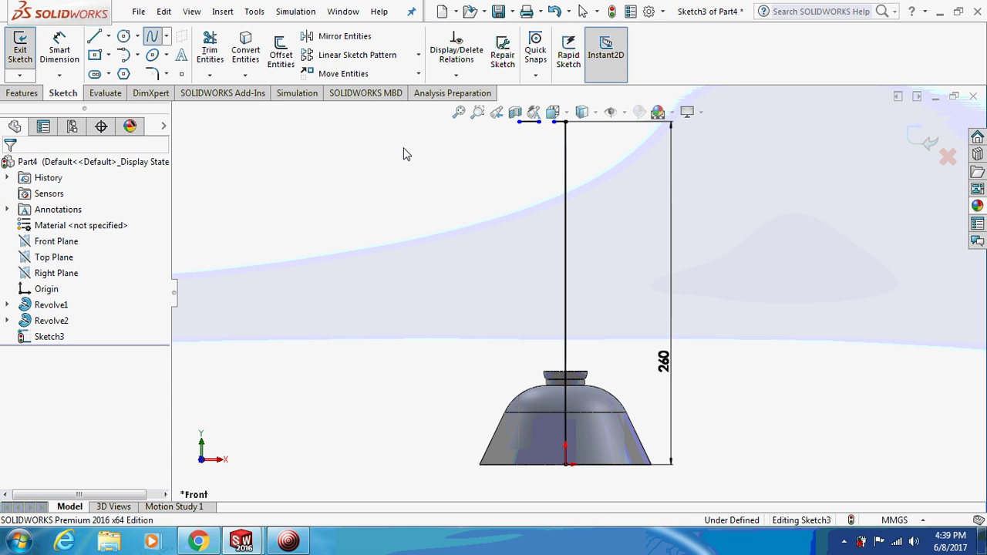
click(518, 124)
Step: End the spline at the origin and dimension the first top-point gap to 7.50 mm
double_click(566, 464)
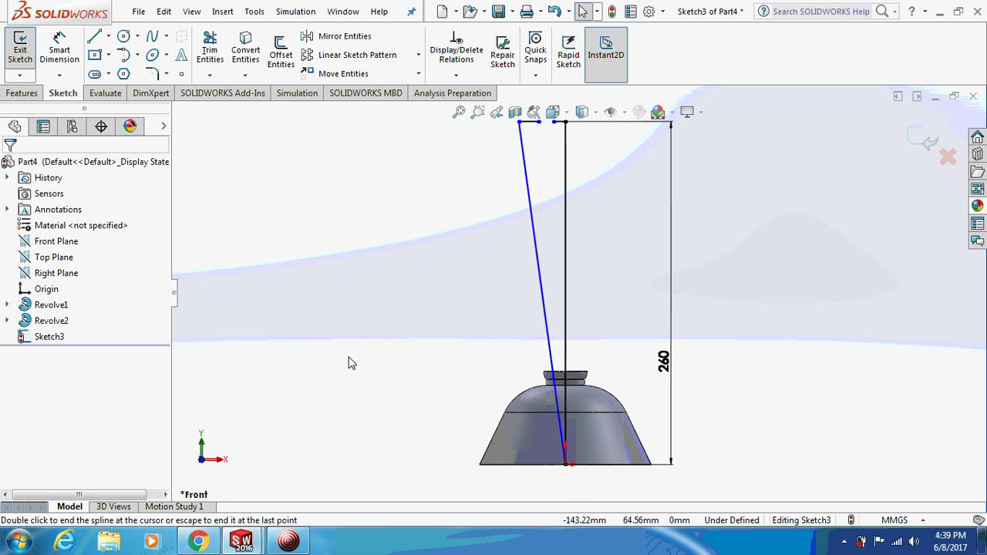
click(94, 54)
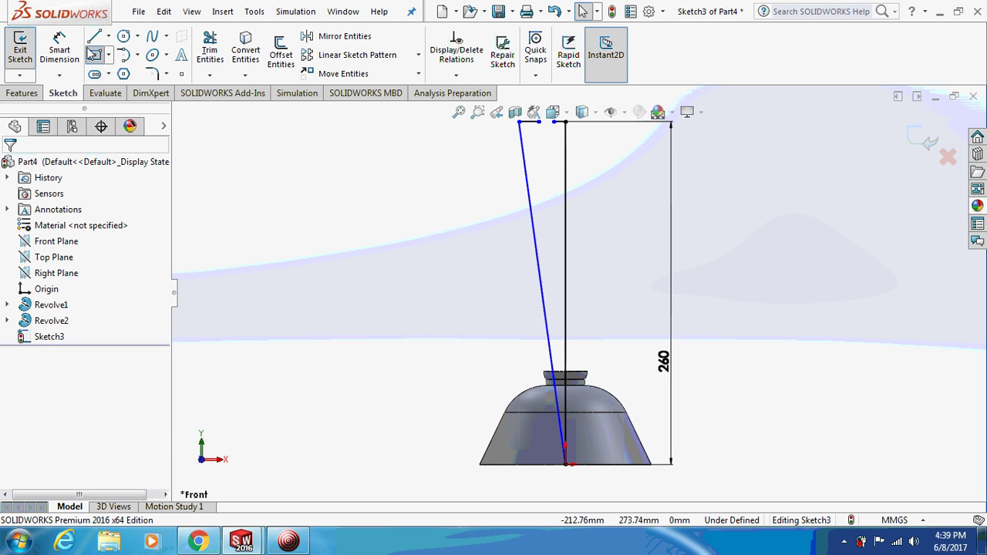
click(59, 50)
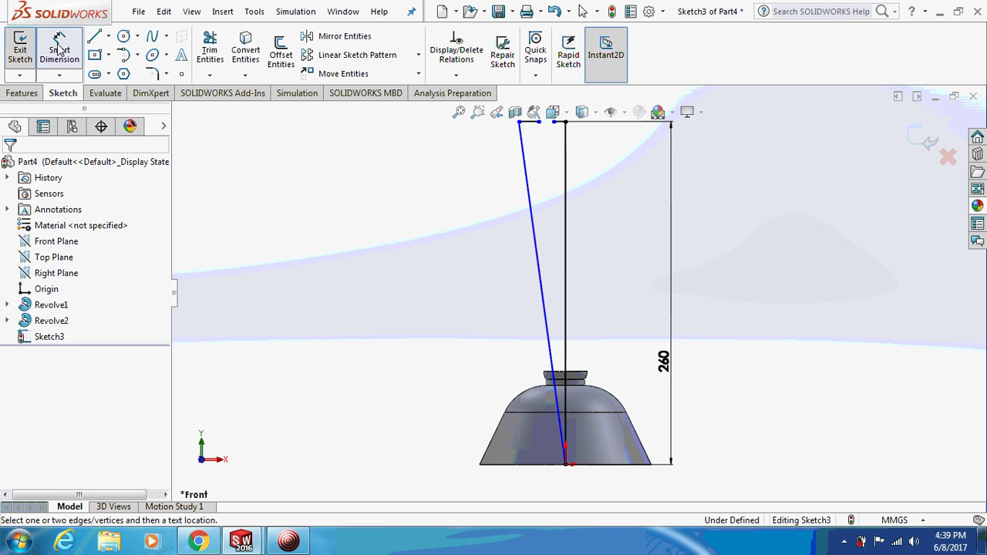
click(519, 123)
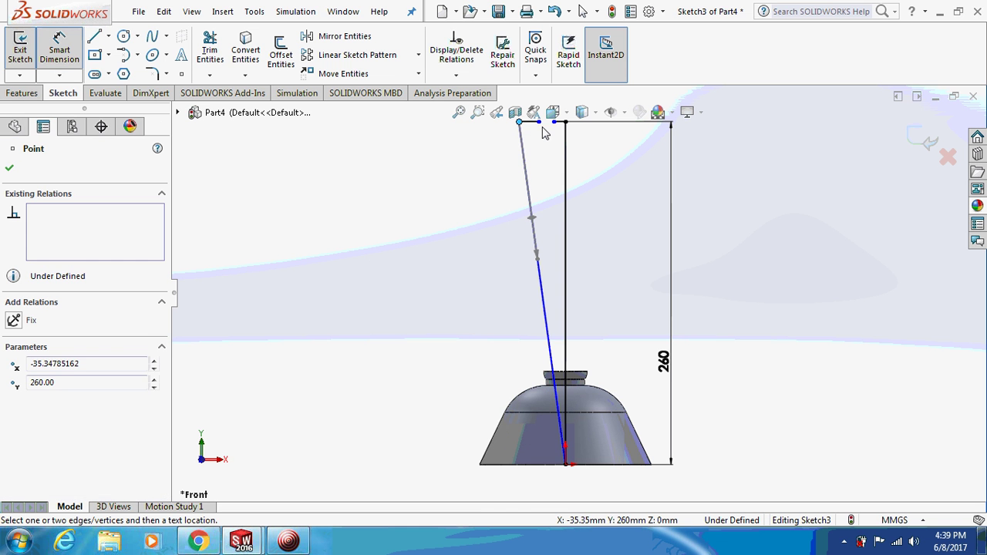
click(538, 123)
click(482, 151)
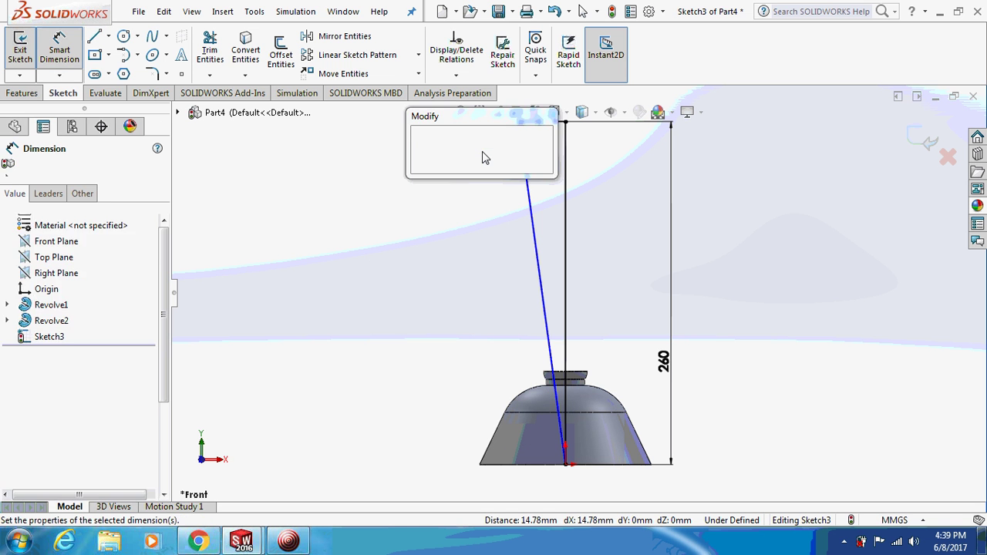
text(7.5)
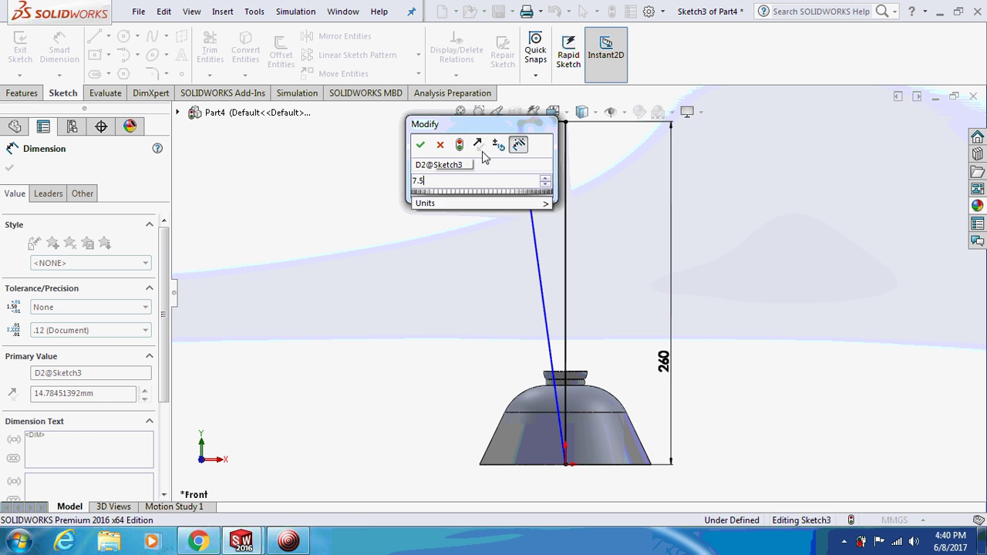
key(Return)
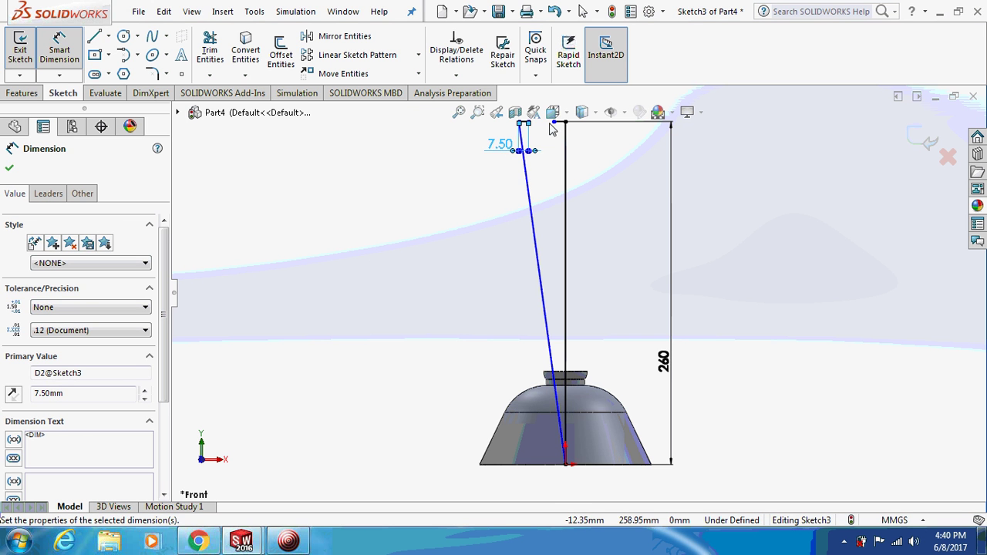
Step: Dimension the two remaining top-point gaps at 7.50 mm each
click(553, 122)
click(565, 122)
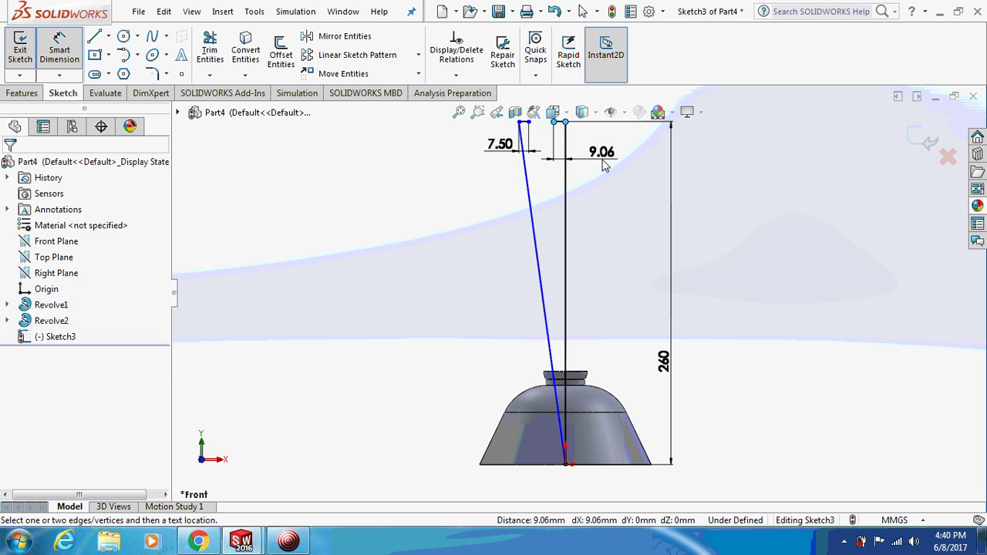
click(604, 166)
text(7.5)
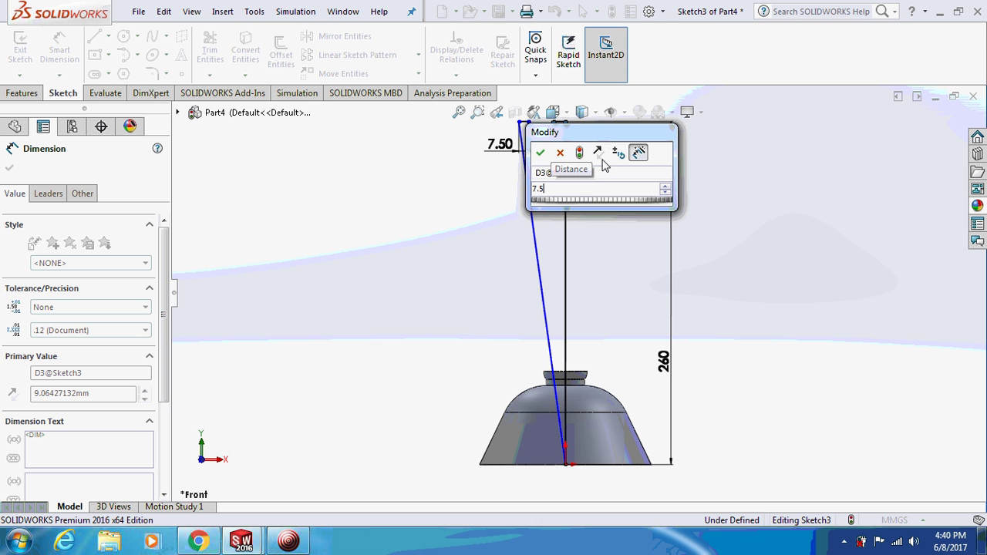
key(Return)
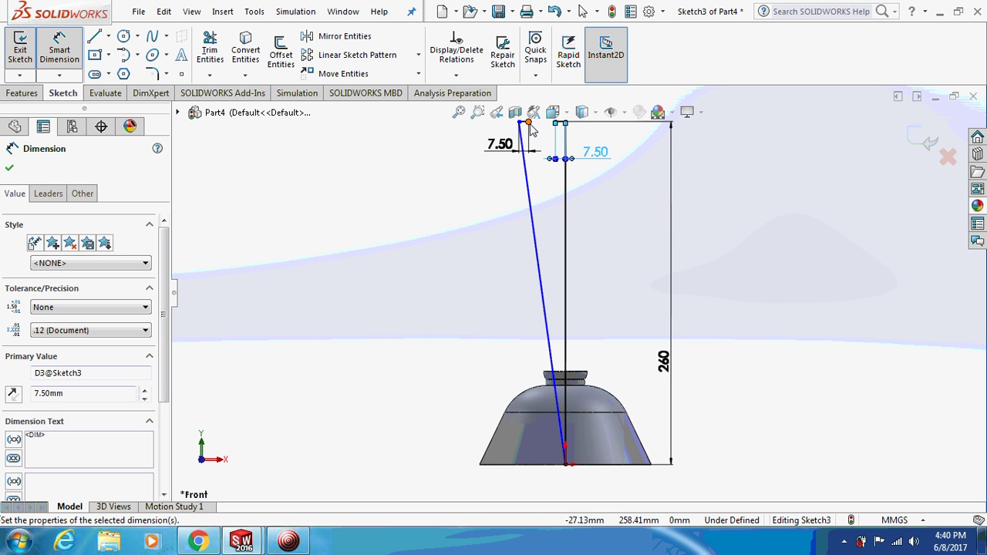
click(527, 123)
click(555, 123)
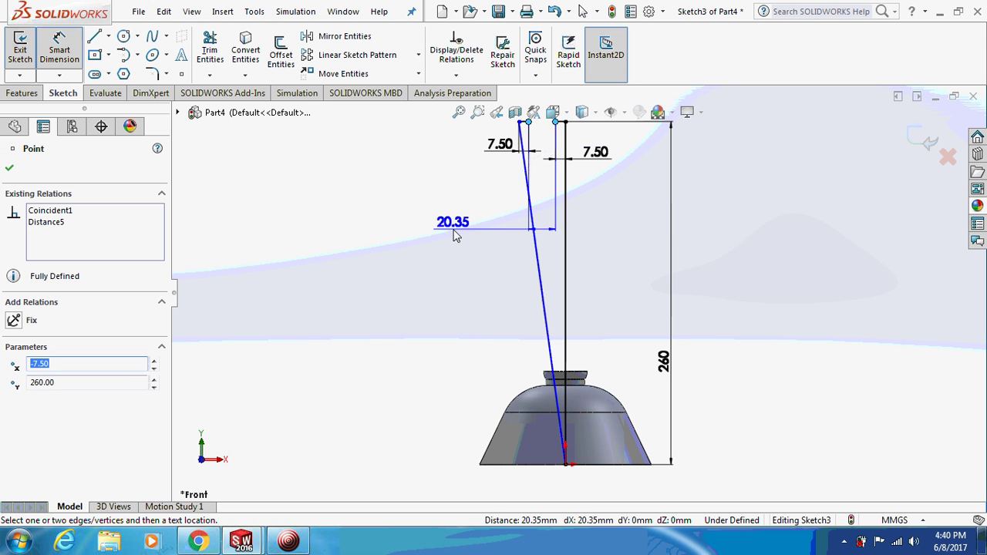
click(455, 235)
text(7.)
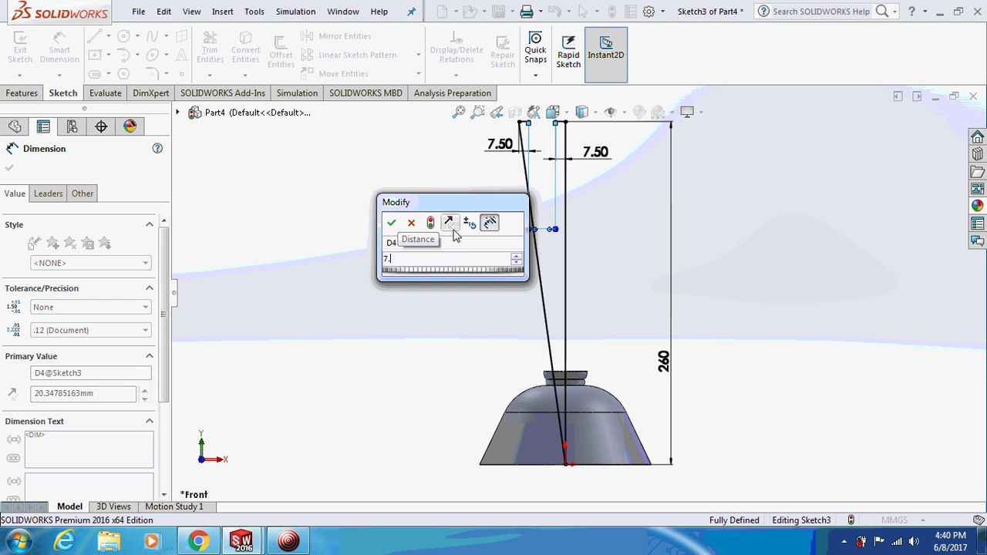
text(5)
key(Return)
key(Escape)
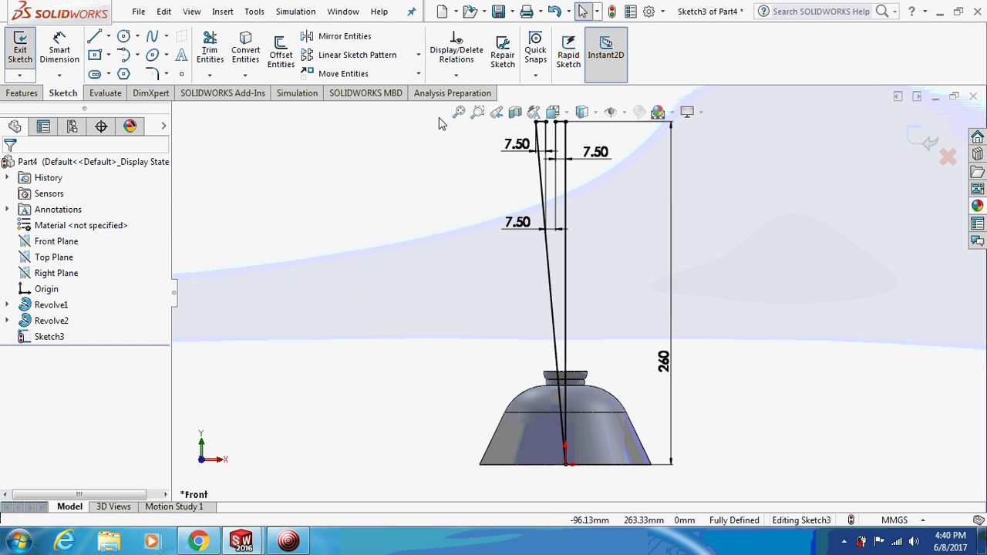
click(477, 112)
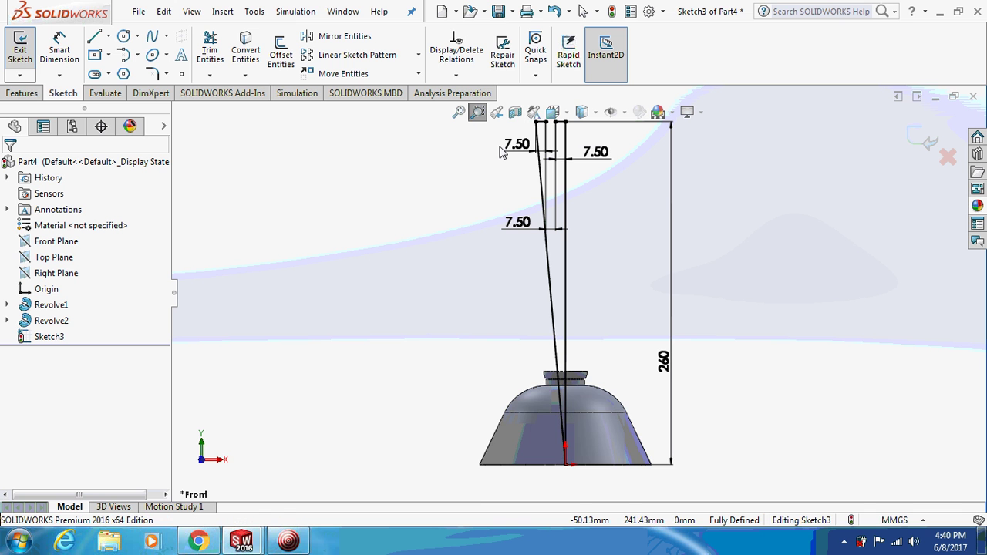
Step: Zoom into the rib's top and draw two spline curves forming a V notch
drag(499, 151, 623, 208)
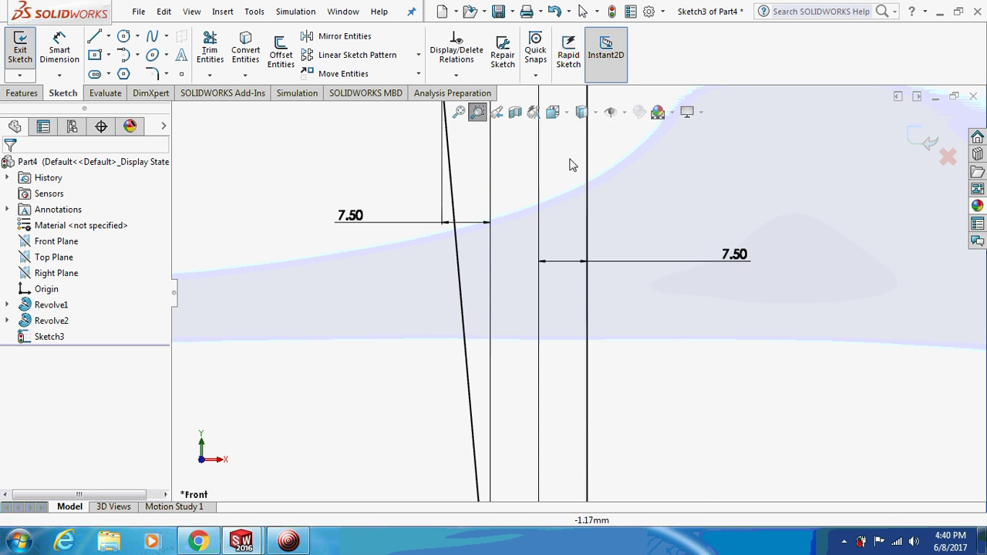
key(Escape)
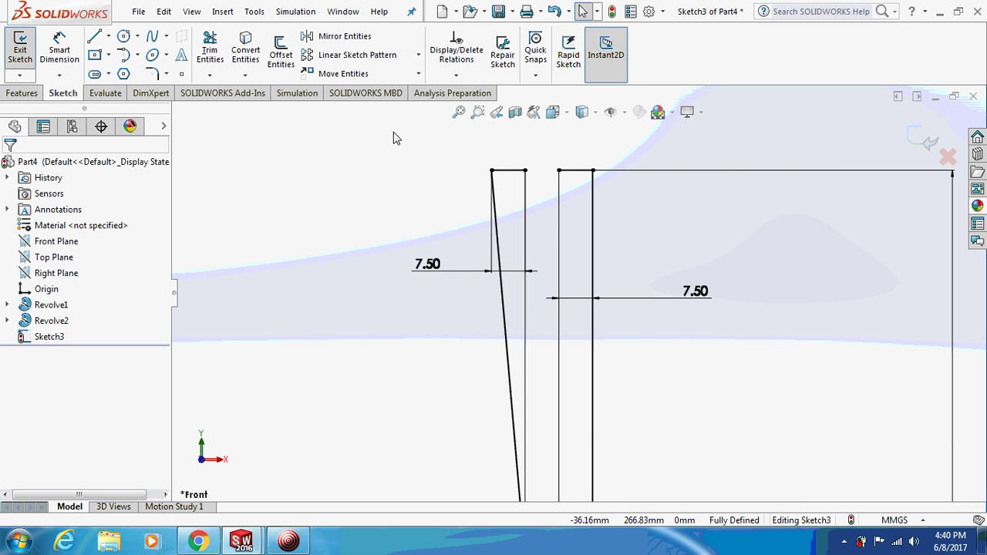
click(151, 36)
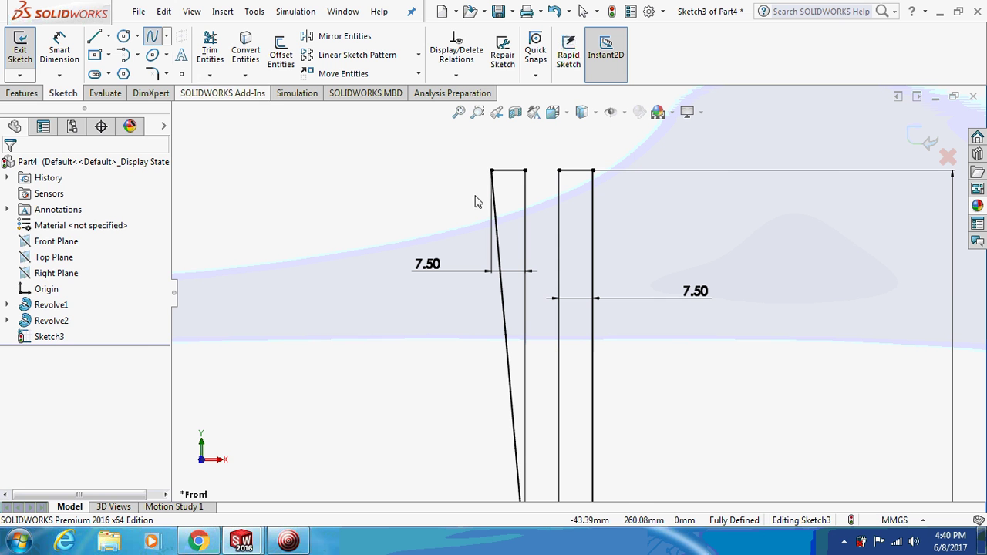
click(526, 171)
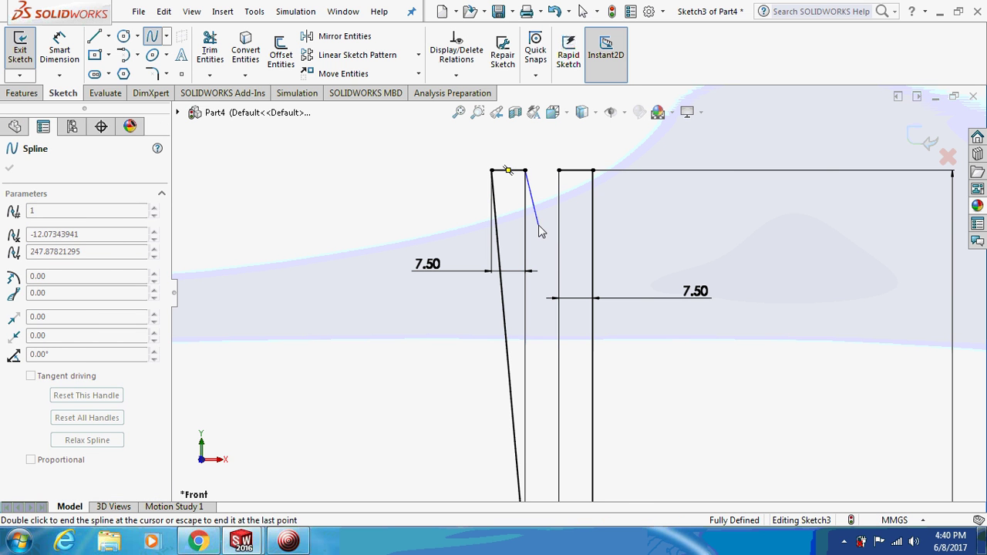
double_click(539, 226)
key(Escape)
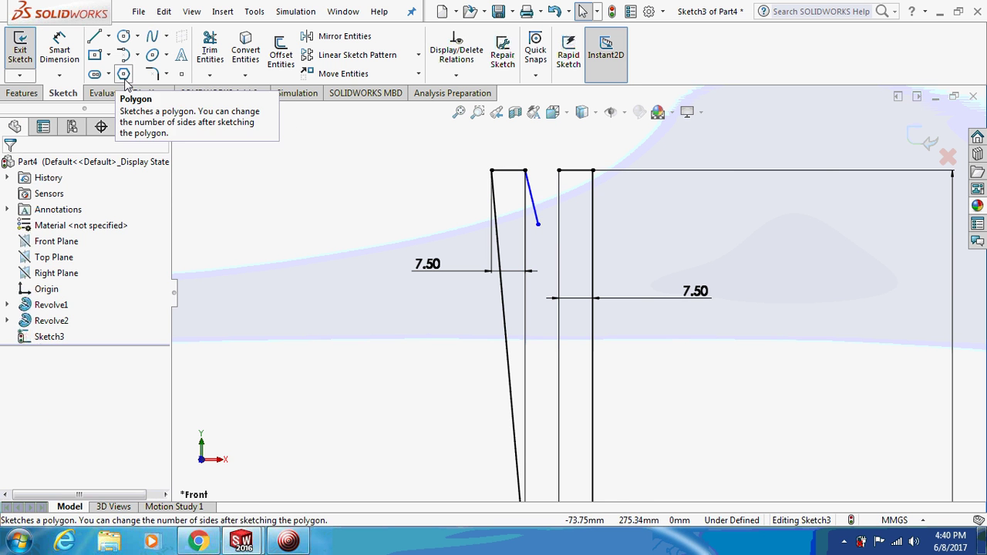
click(151, 36)
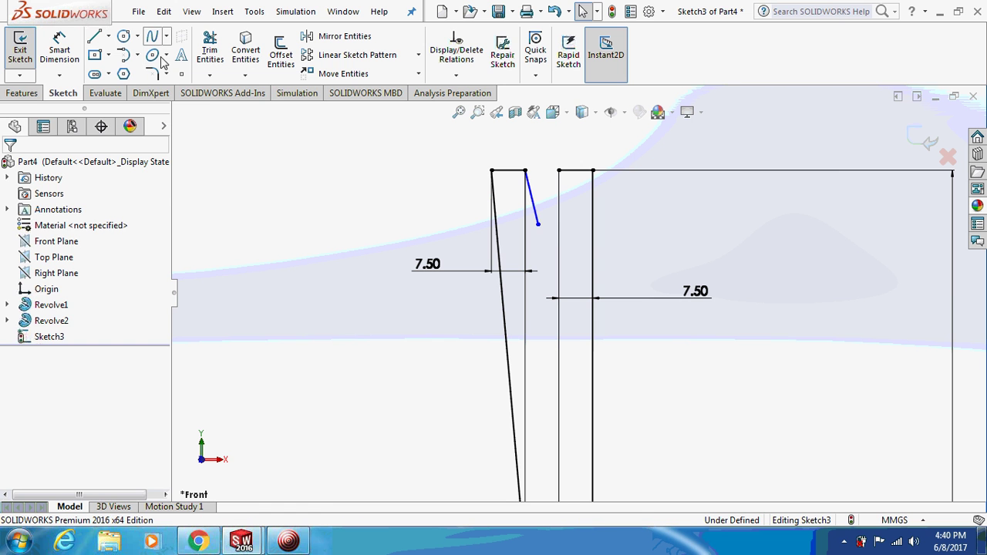
click(559, 171)
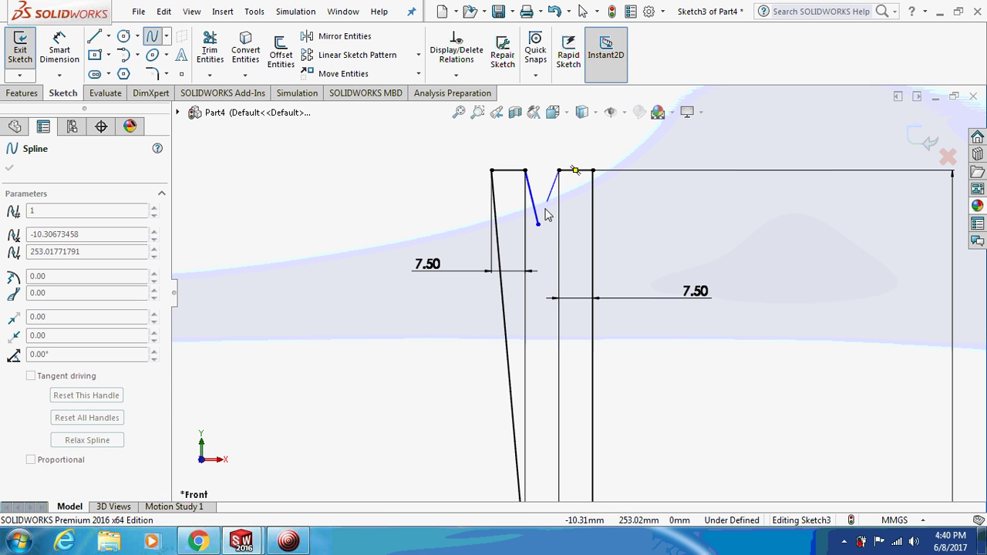
double_click(545, 248)
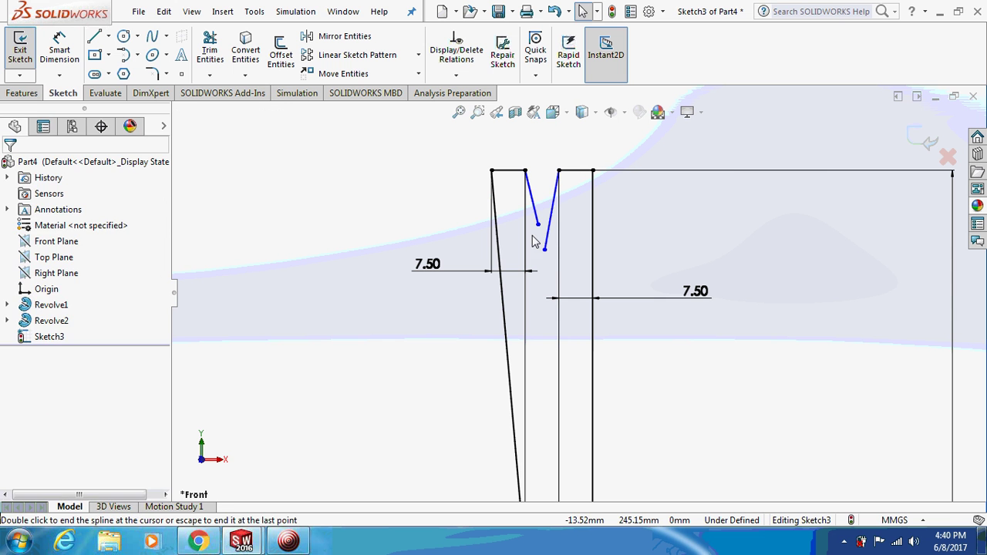
Step: Trim the misplaced notch curve, redraw it to the notch bottom and bow its shape
click(209, 50)
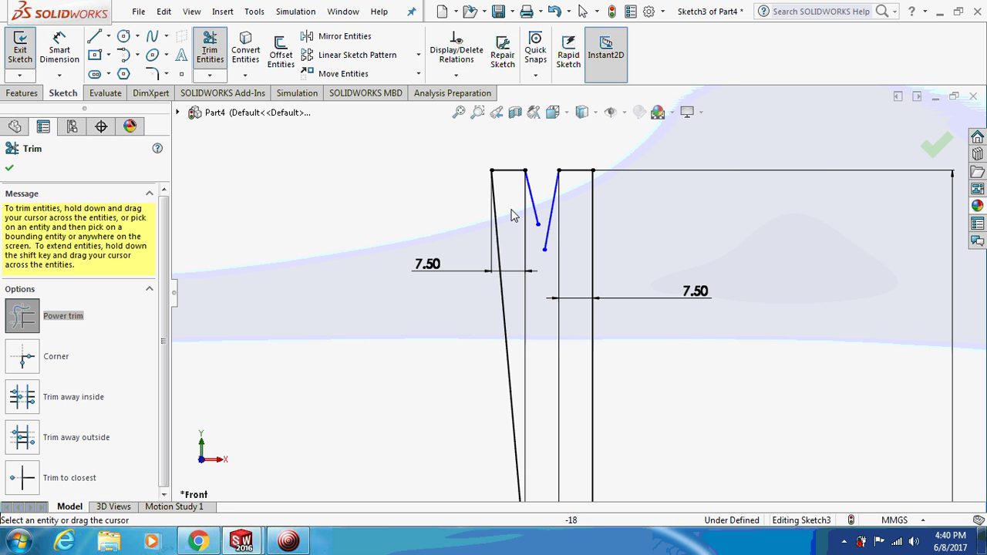
click(534, 212)
click(153, 37)
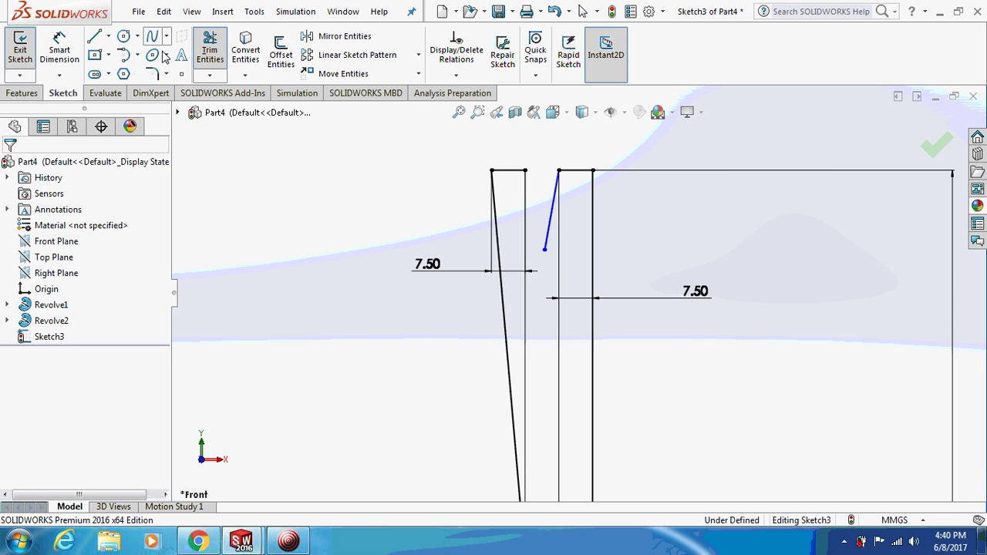
click(524, 179)
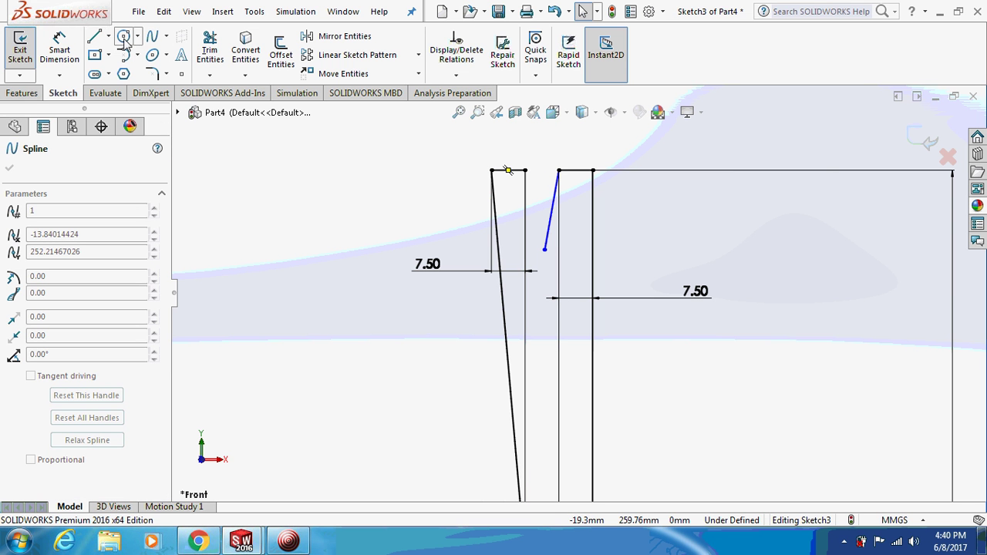
click(151, 37)
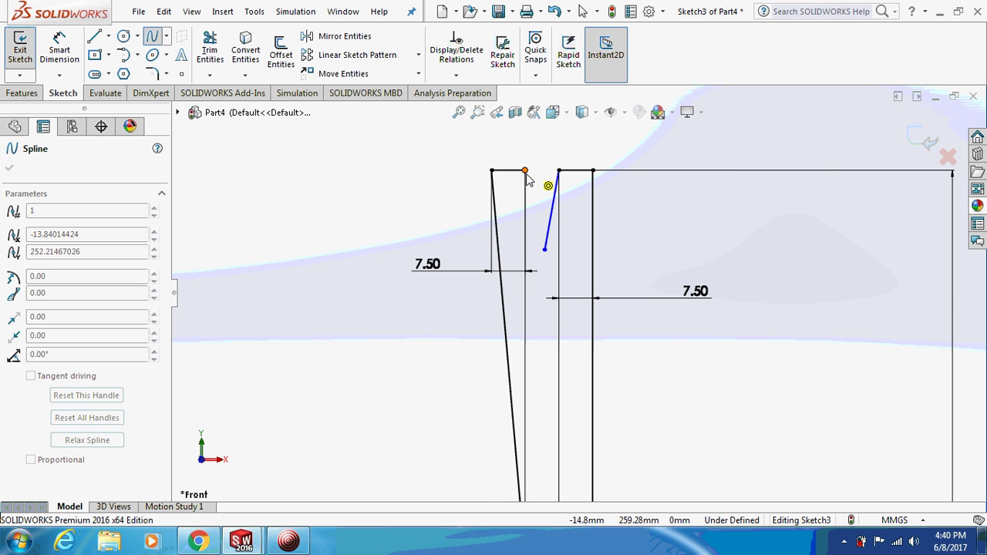
double_click(545, 248)
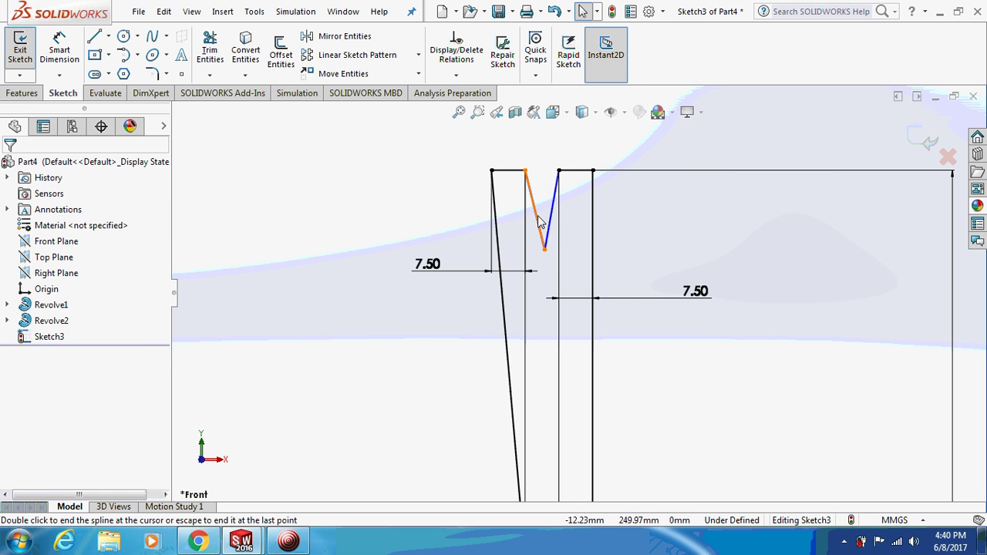
click(539, 219)
drag(532, 199, 560, 202)
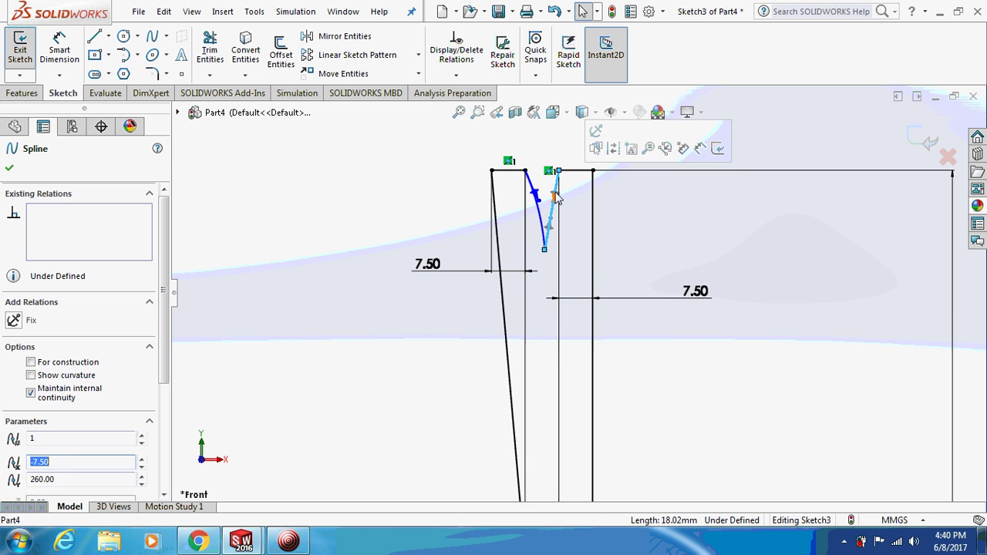
click(555, 197)
click(540, 287)
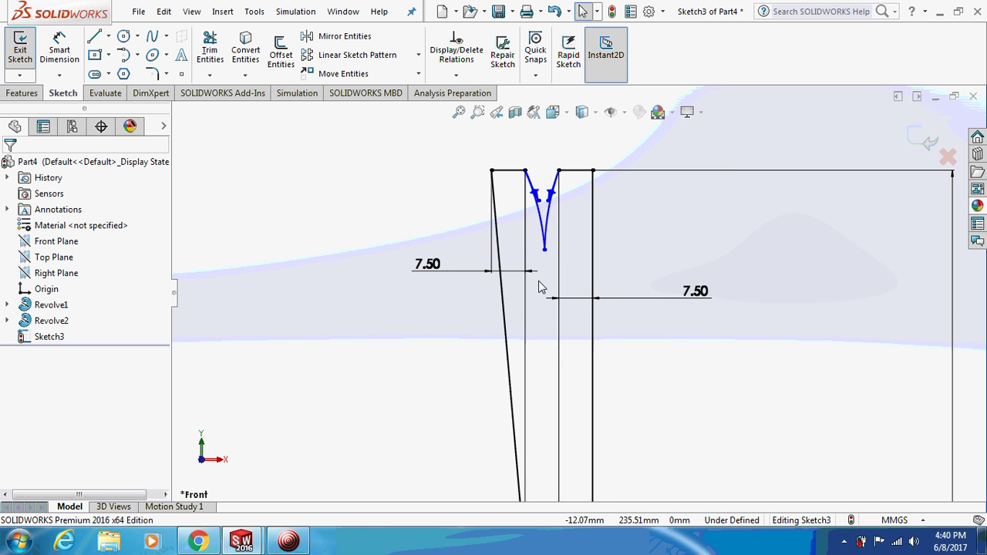
scroll(517, 340, up, 5)
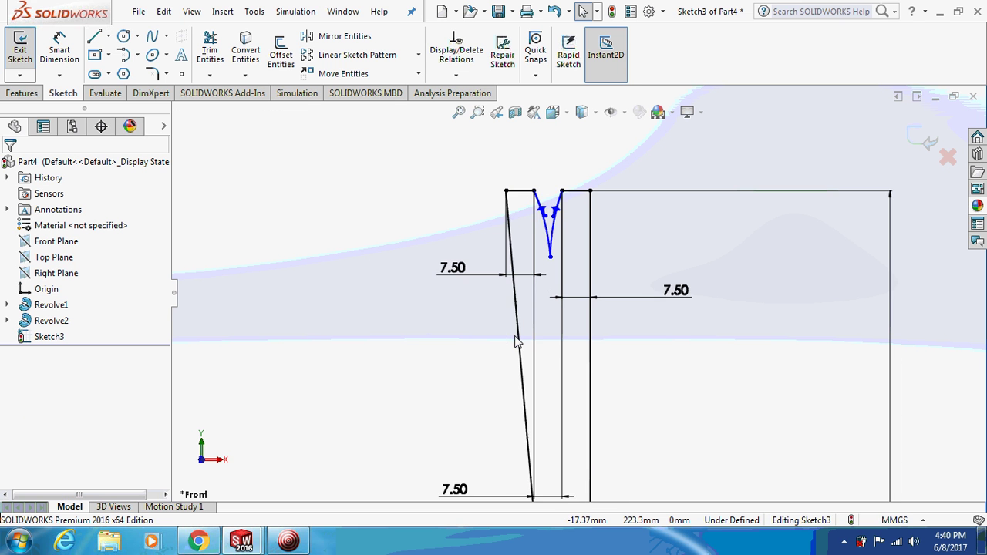
Step: Reshape the rib's long side spline slightly
click(551, 279)
drag(540, 222, 541, 225)
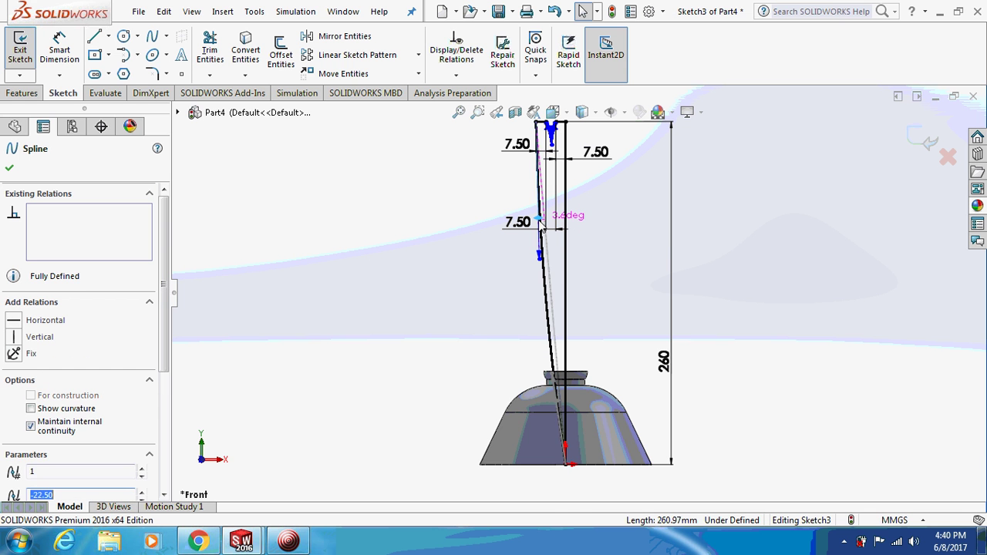
key(Escape)
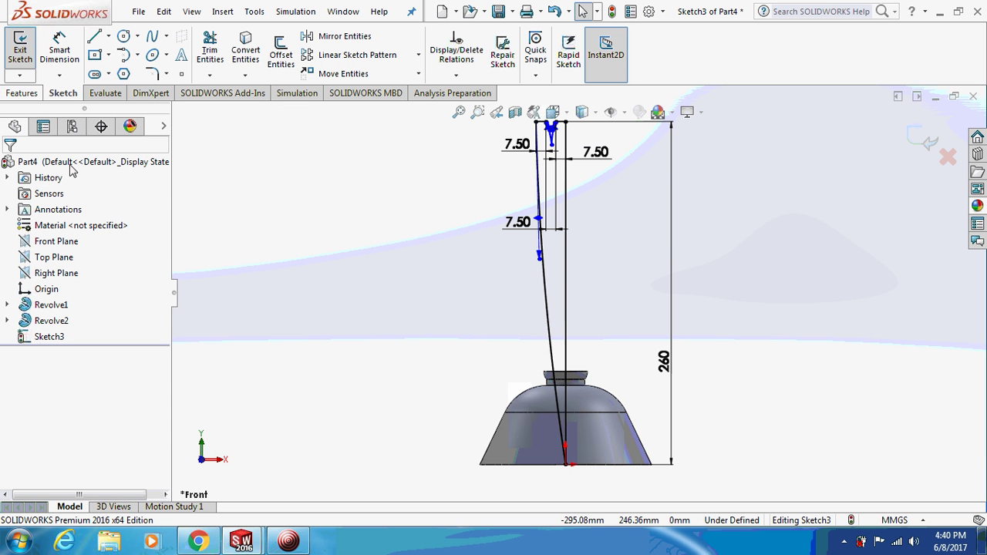
Step: Extrude the rib sketch Mid Plane 10 mm into Boss-Extrude1
click(24, 93)
click(26, 52)
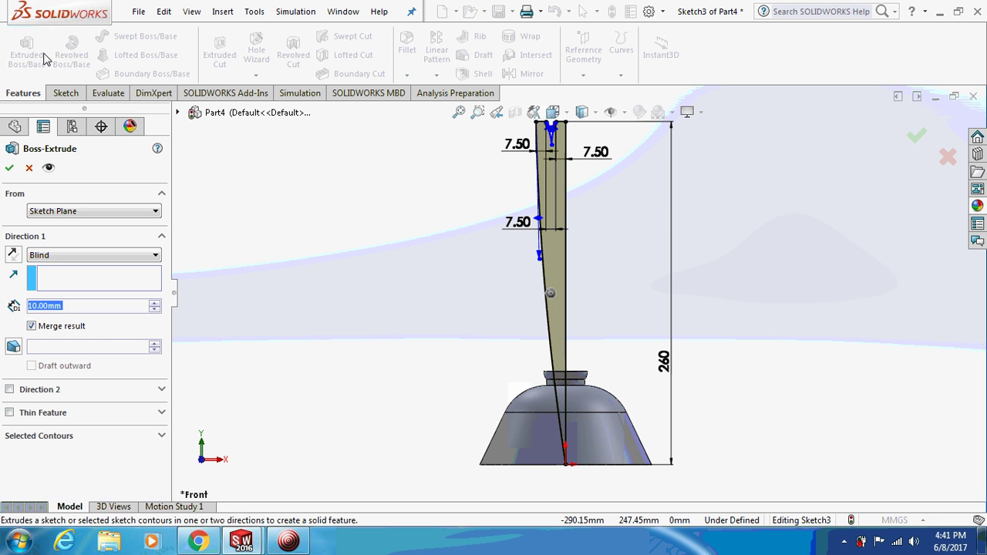
click(117, 255)
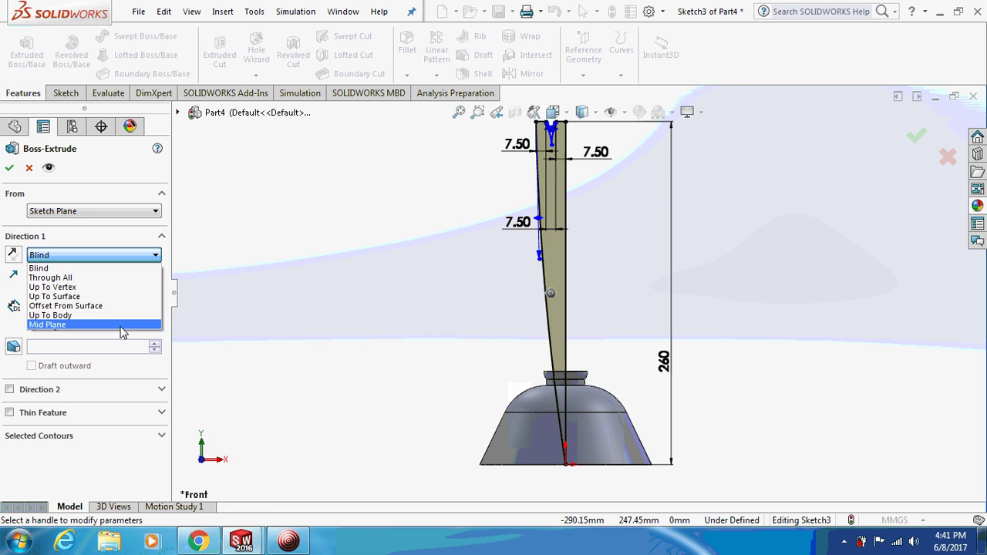
click(114, 322)
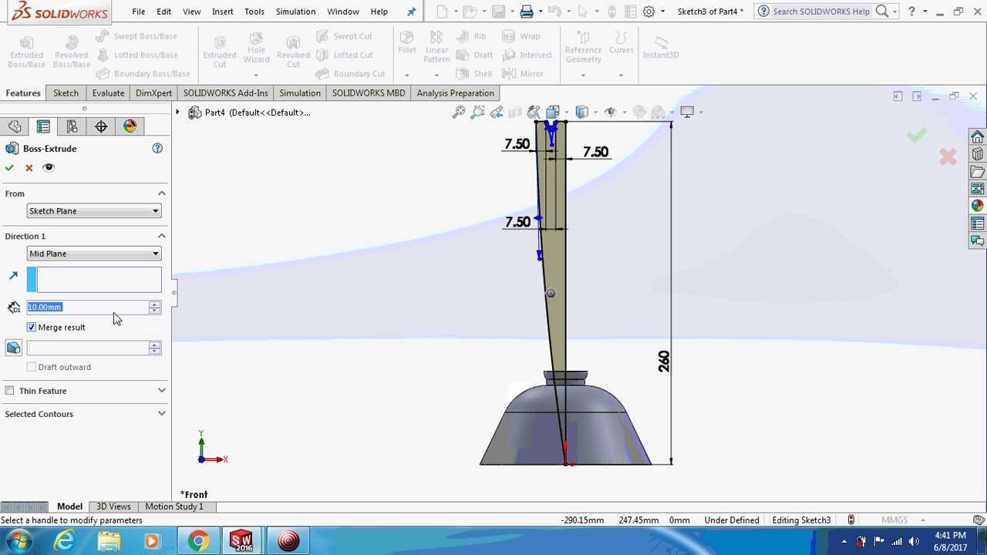
click(10, 170)
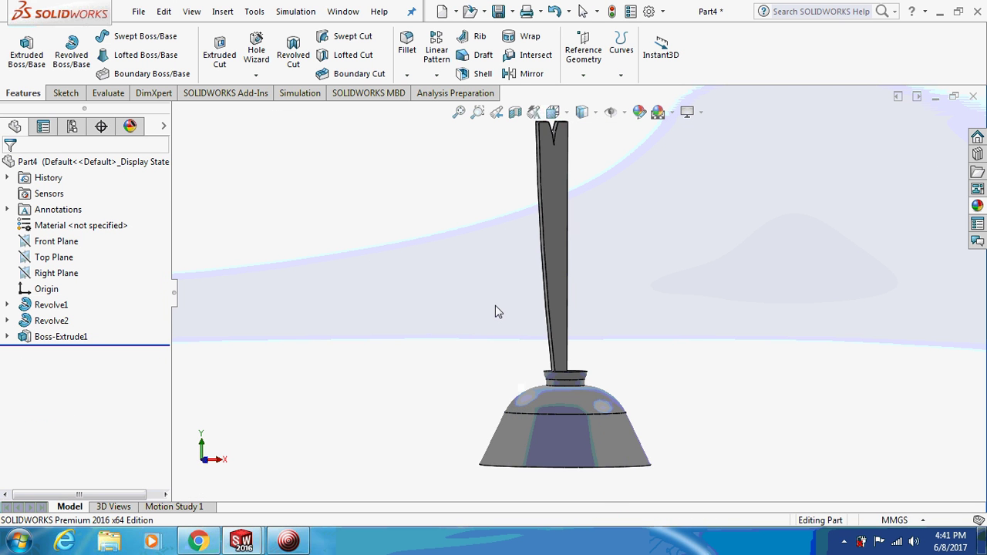
Step: Open the stem's notch sketch (Sketch3) for editing and view it from the front
middle_drag(495, 305, 533, 337)
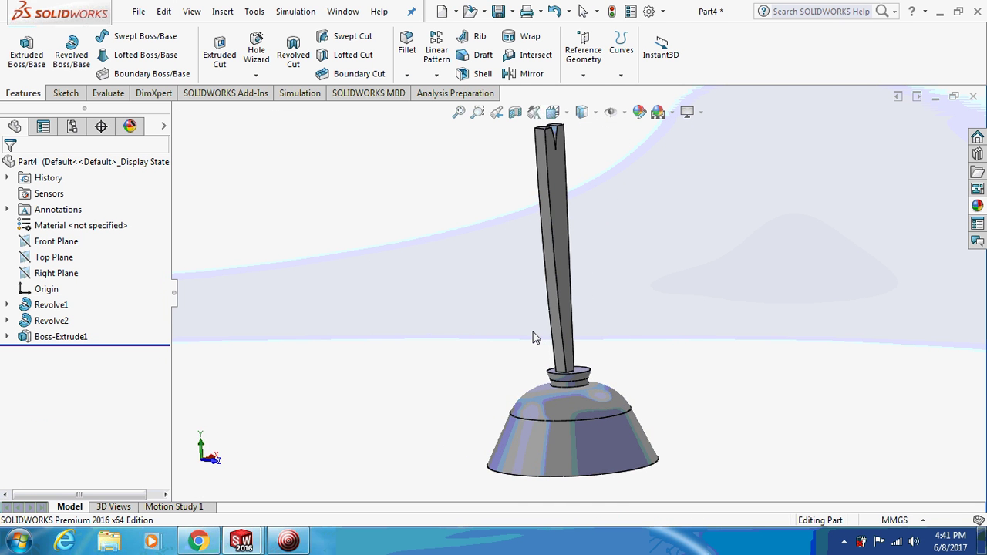
click(7, 336)
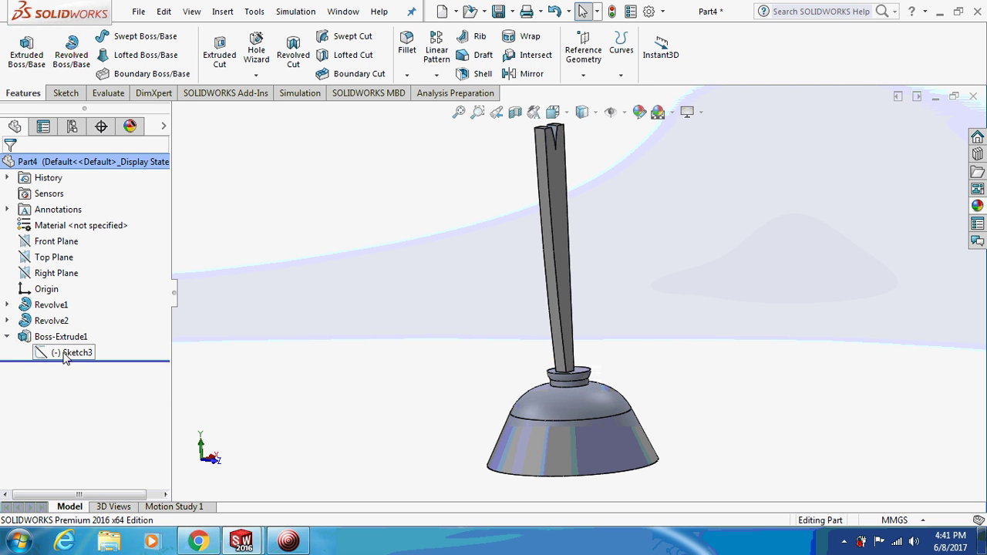
click(68, 352)
right_click(67, 355)
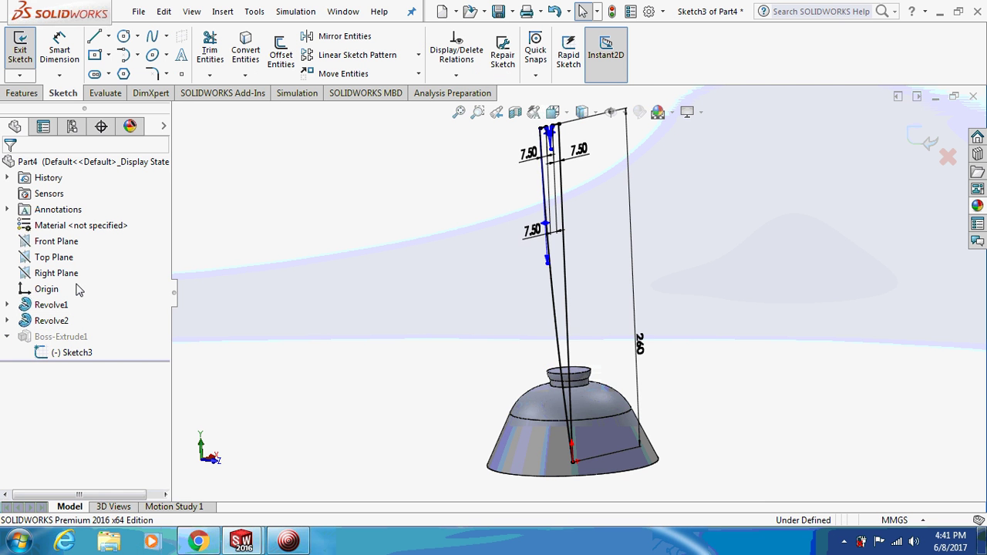
key(ctrl+1)
scroll(572, 158, up, 2)
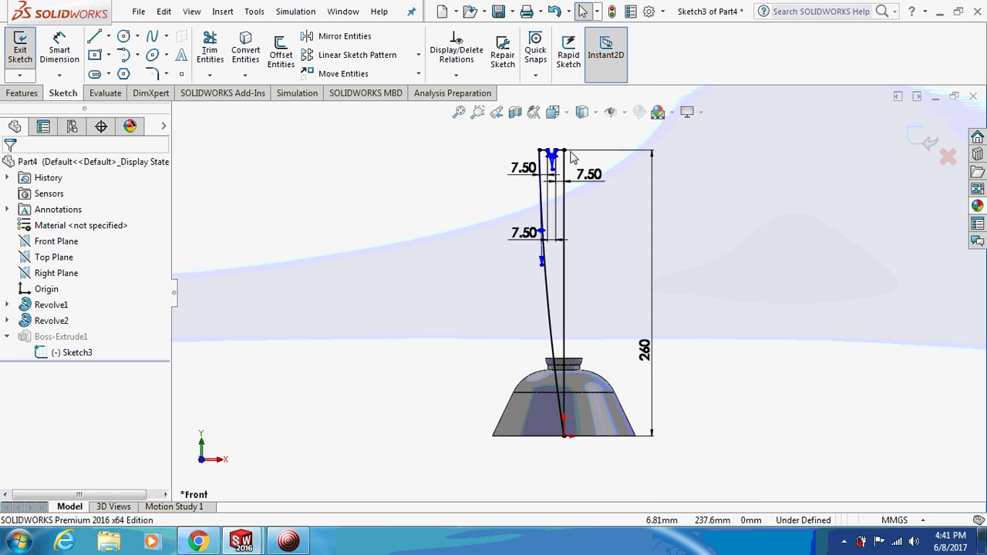
Step: Deepen the V-notch by sliding its sketch point down and bending the spline's right-arm tangent
drag(552, 172, 551, 202)
scroll(552, 202, down, 1)
scroll(555, 192, up, 1)
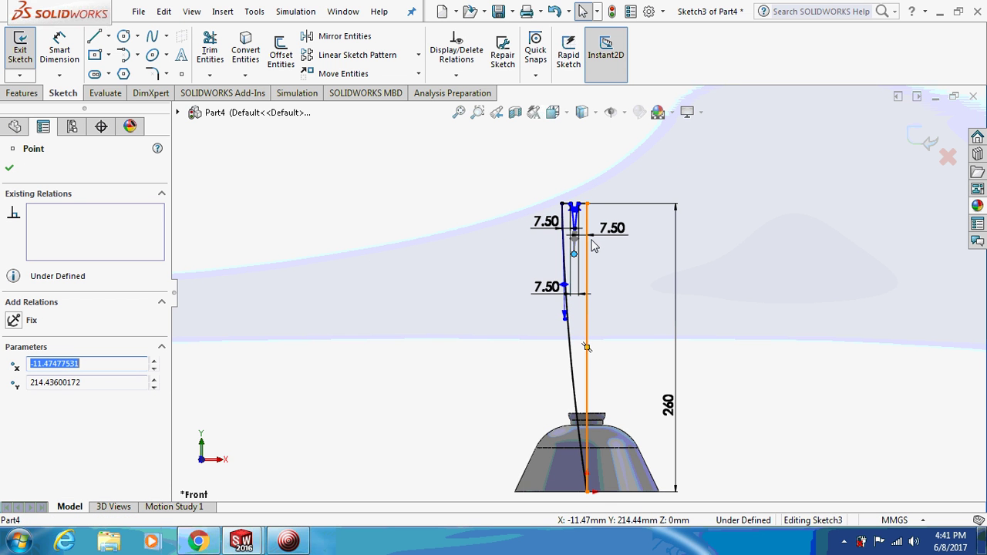
click(477, 112)
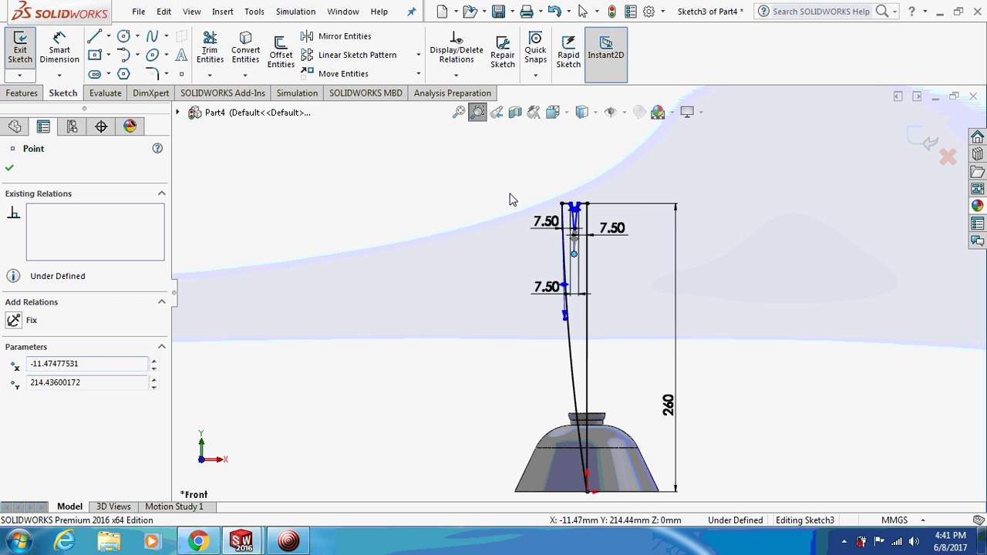
drag(511, 195, 677, 346)
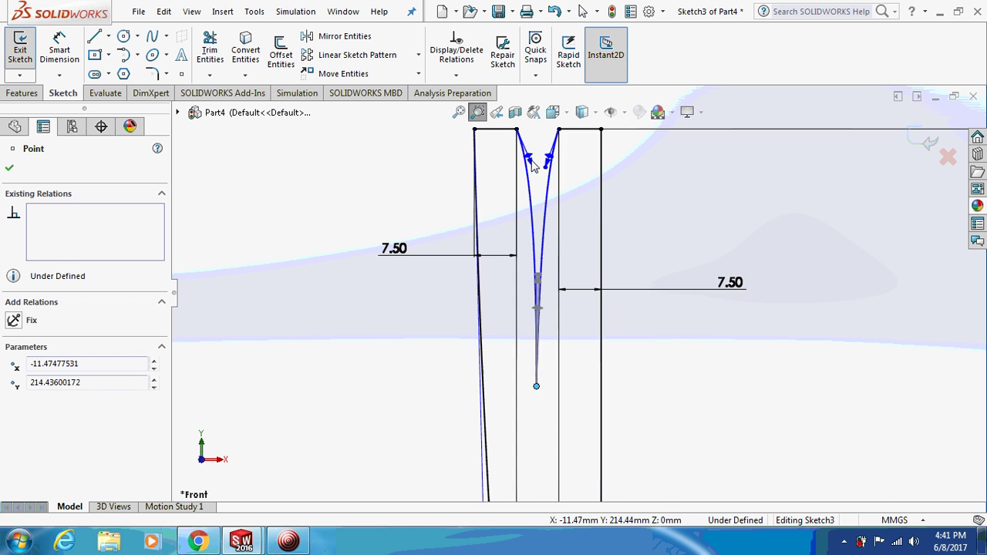
key(Escape)
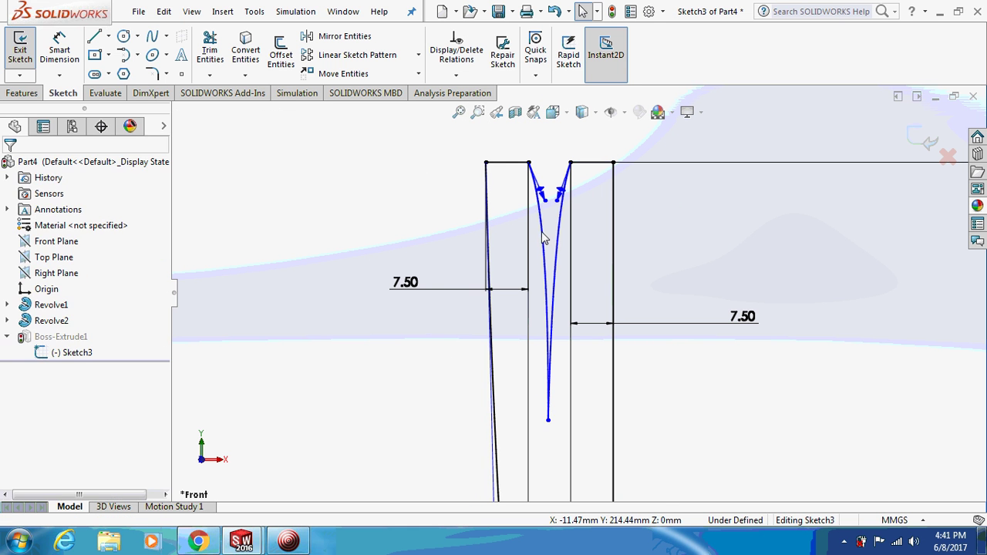
click(541, 225)
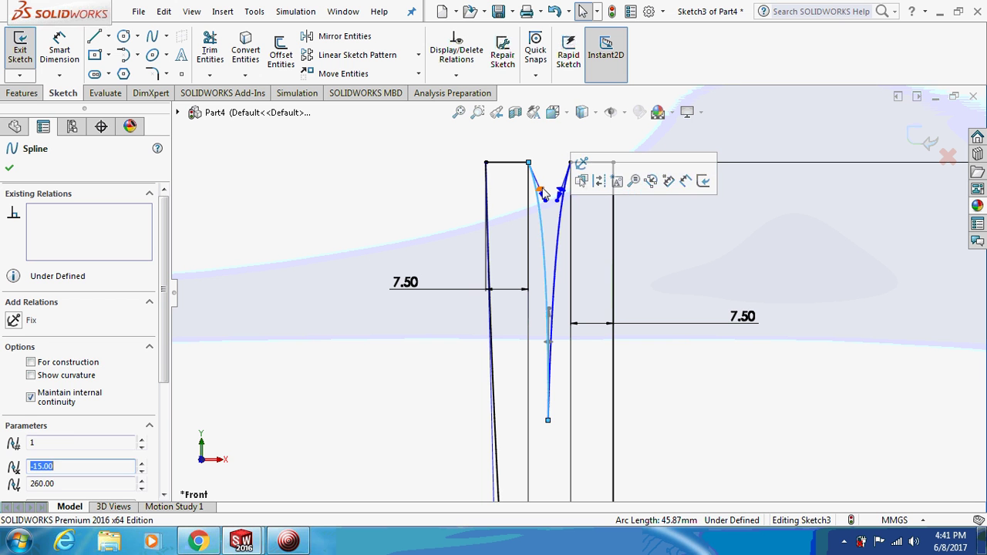
click(543, 194)
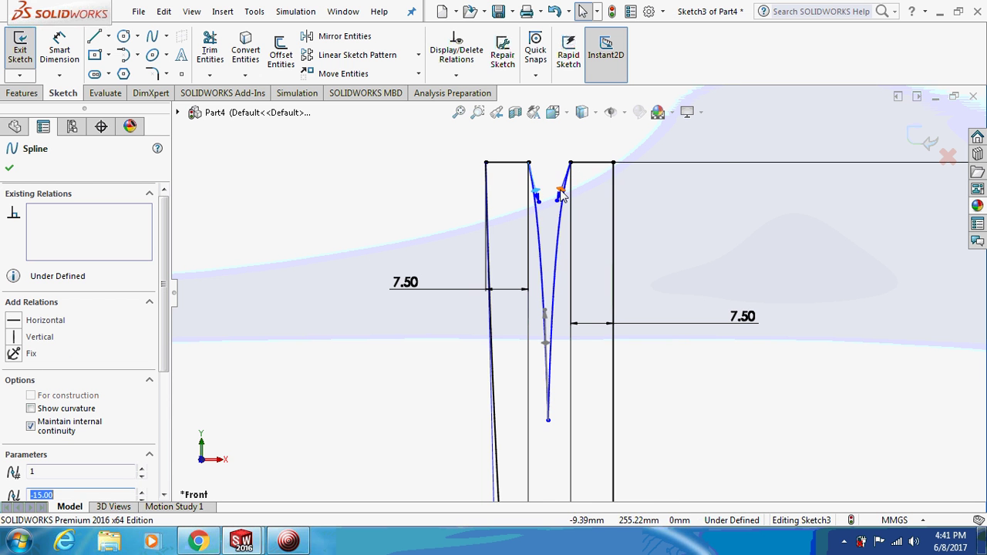
drag(562, 196, 567, 191)
click(638, 224)
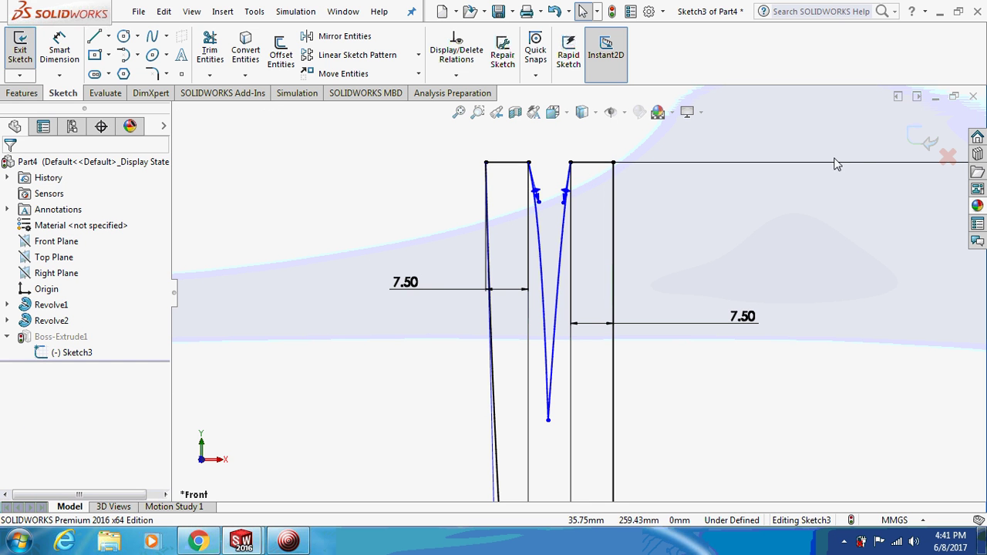
Step: Exit the sketch so the stem rebuilds with the narrower V-slot
click(918, 137)
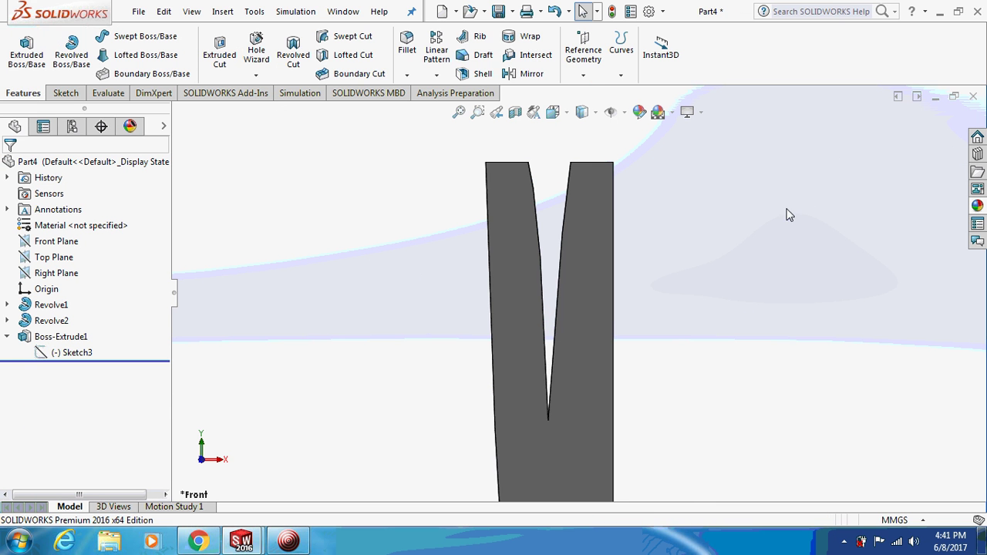
key(f)
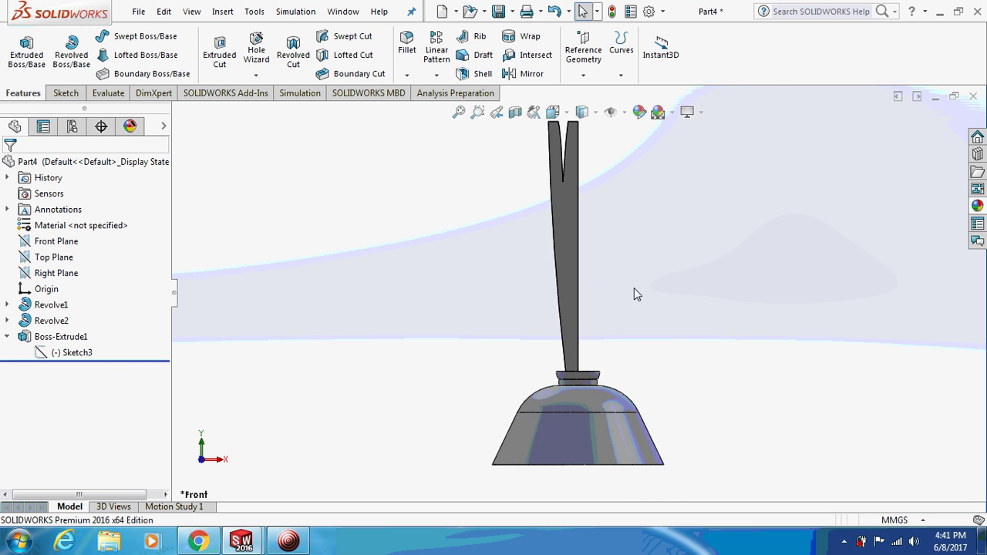
mouse_move(669, 272)
middle_down()
mouse_move(709, 283)
mouse_move(671, 279)
middle_up()
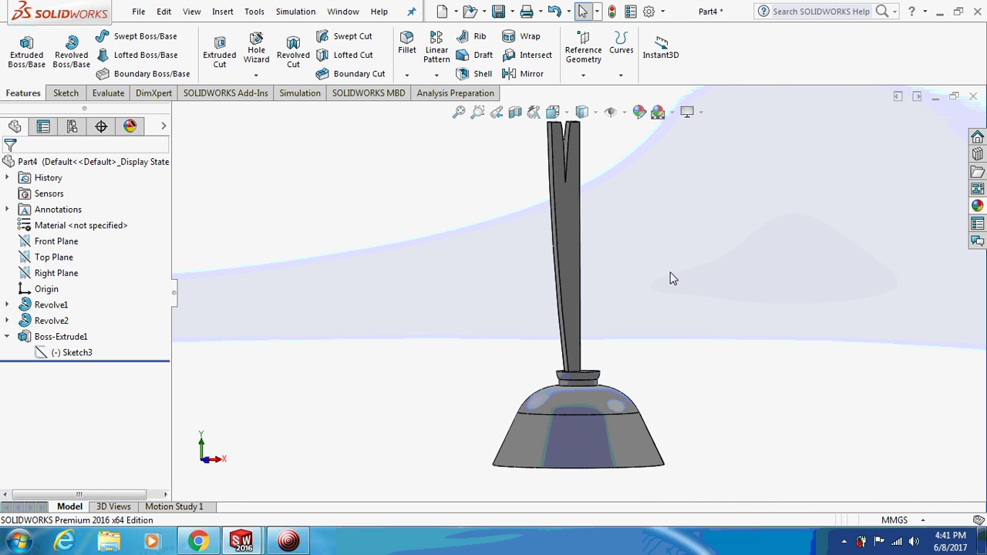
key(ctrl+1)
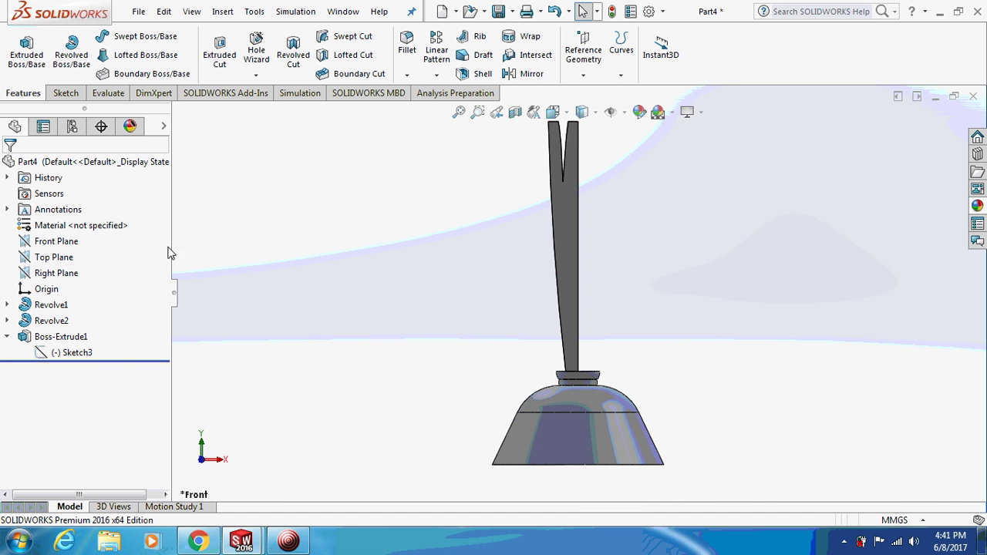
right_click(73, 241)
Step: Sketch a R73 semicircle on the Front Plane above the stem
click(83, 222)
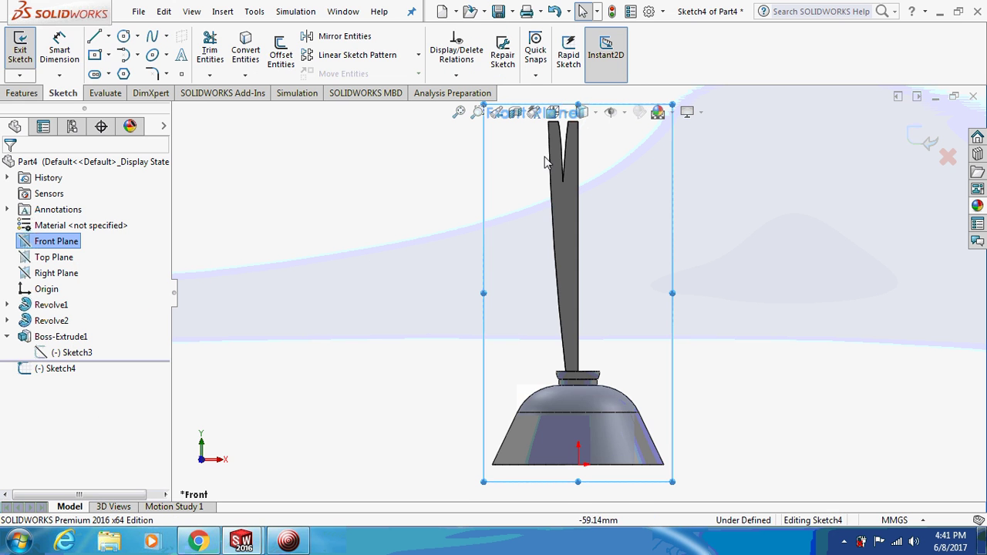
scroll(552, 122, down, 1)
click(292, 542)
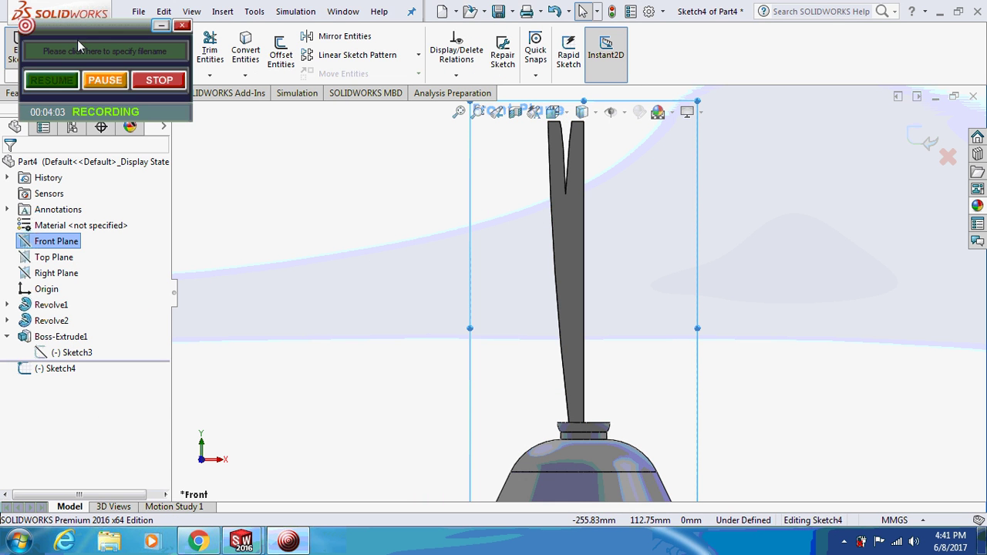
click(92, 80)
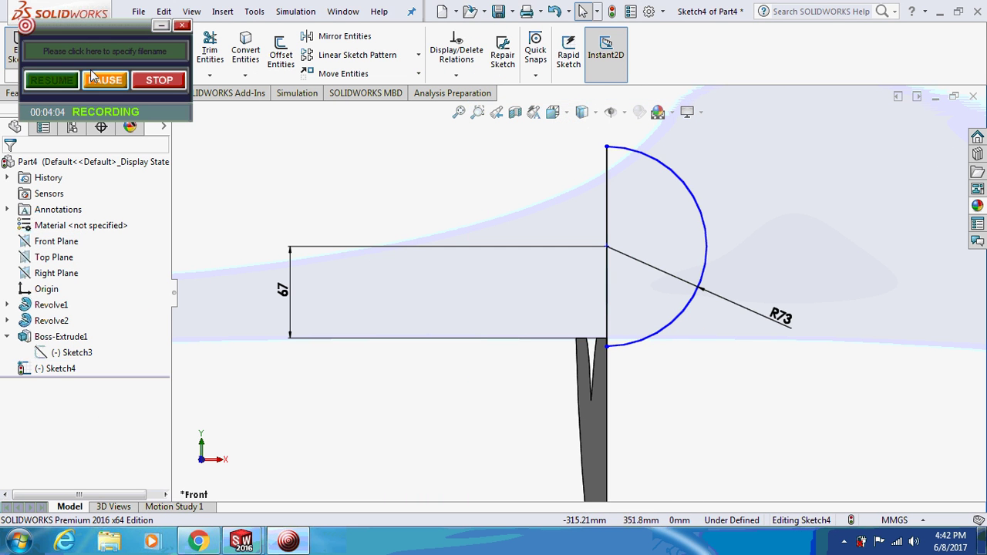
click(167, 25)
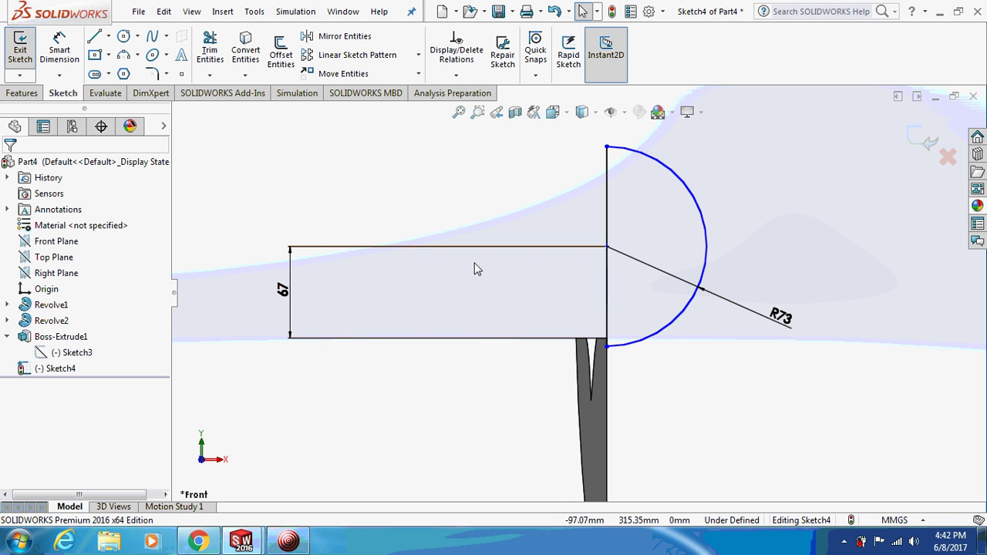
Step: Revolve the semicircle 360° about its vertical line into the ball (Revolve3)
click(25, 93)
click(71, 54)
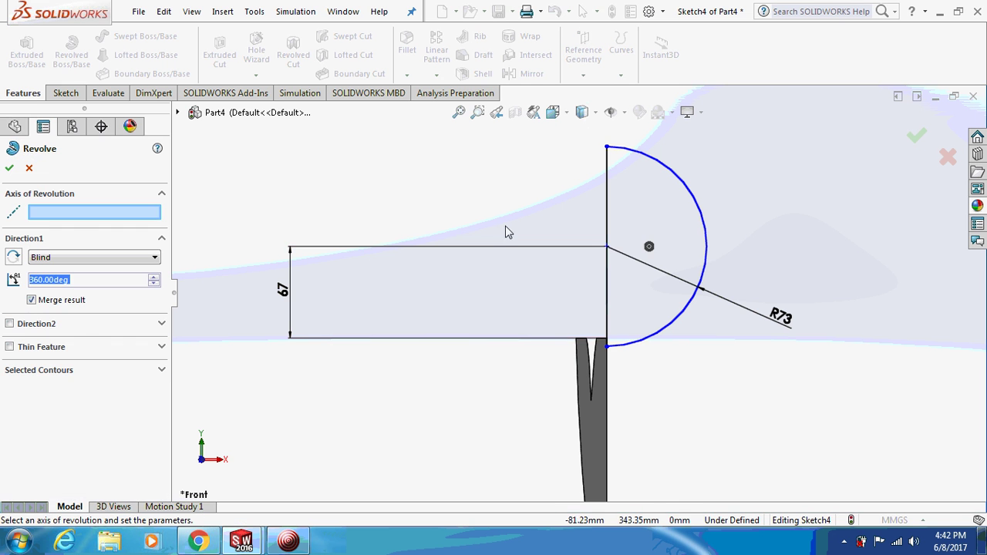
click(607, 221)
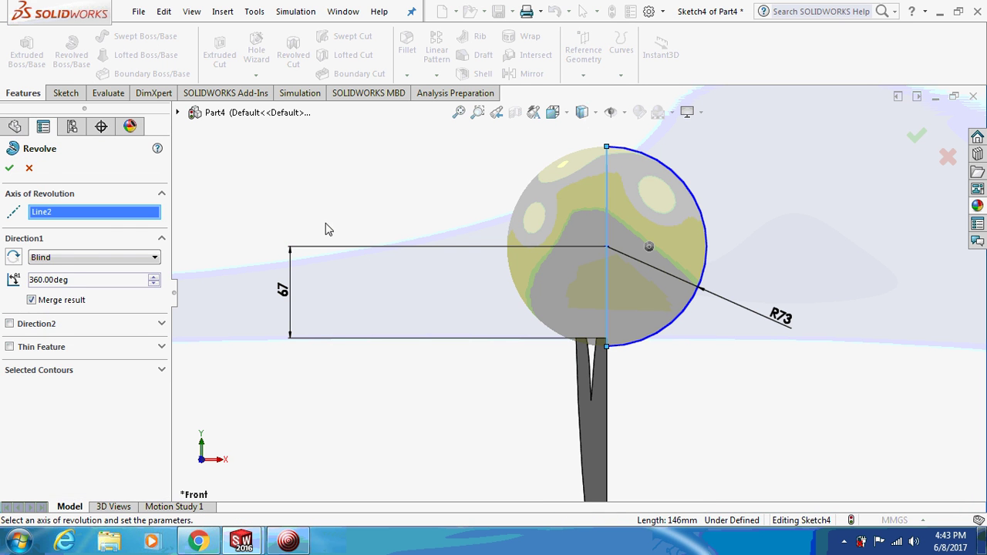
click(9, 169)
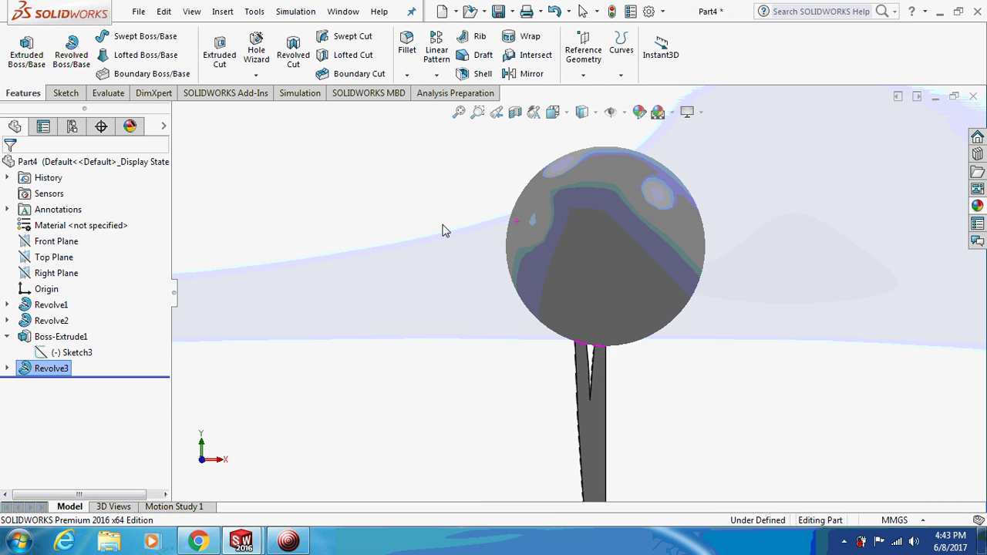
middle_drag(481, 252, 420, 253)
scroll(430, 274, up, 2)
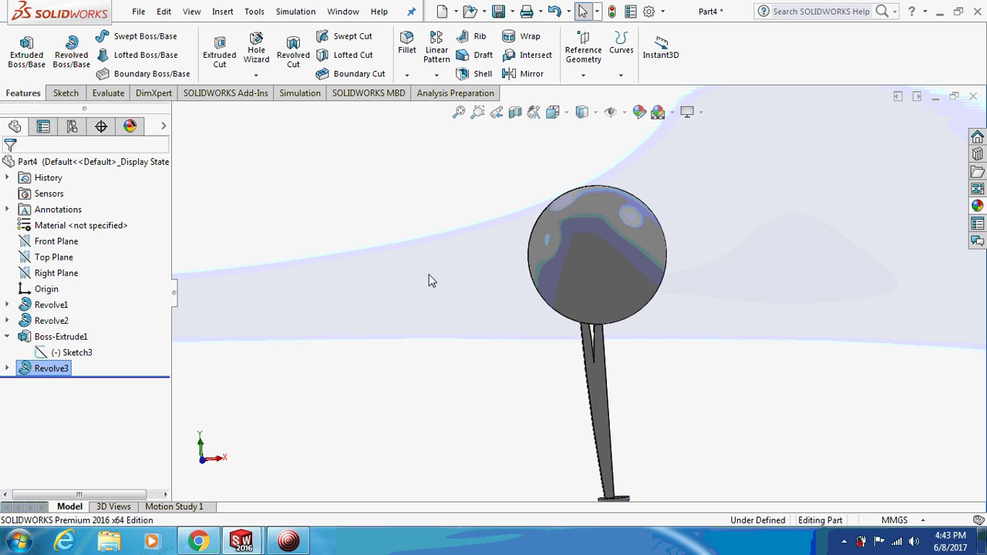
key(ctrl+1)
scroll(434, 288, down, 1)
scroll(474, 300, down, 1)
key(f)
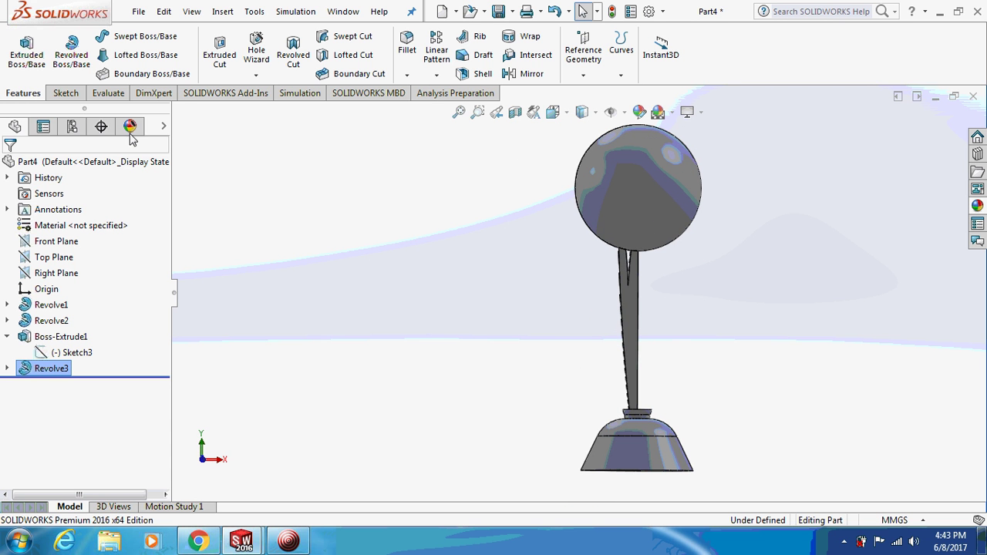
click(586, 61)
Step: Create Plane1 offset 100 mm from the Right Plane
click(598, 93)
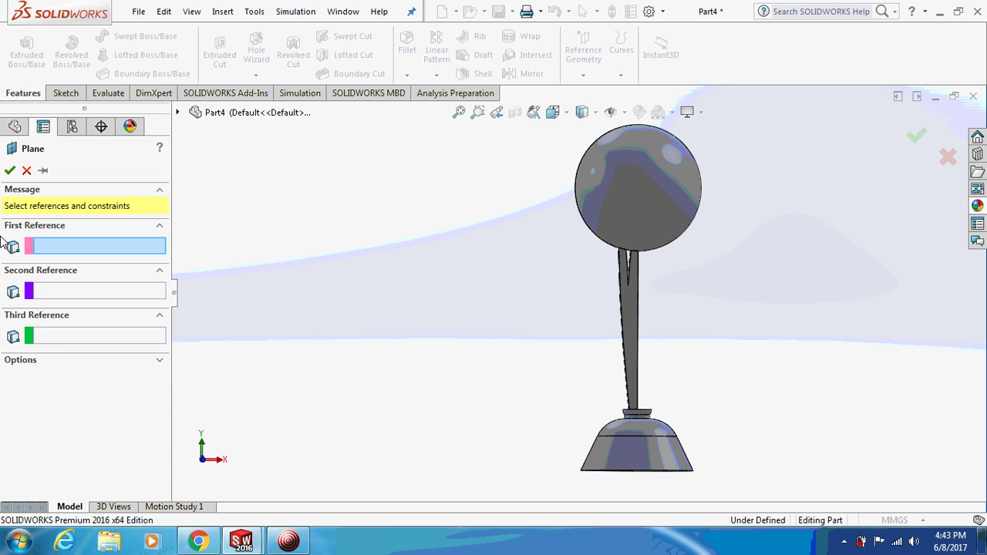
click(178, 113)
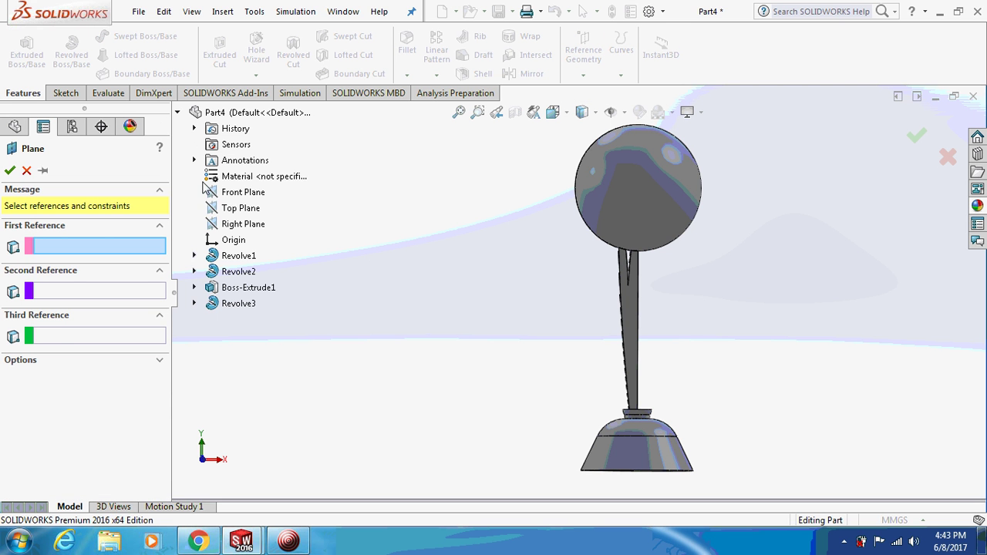
click(227, 226)
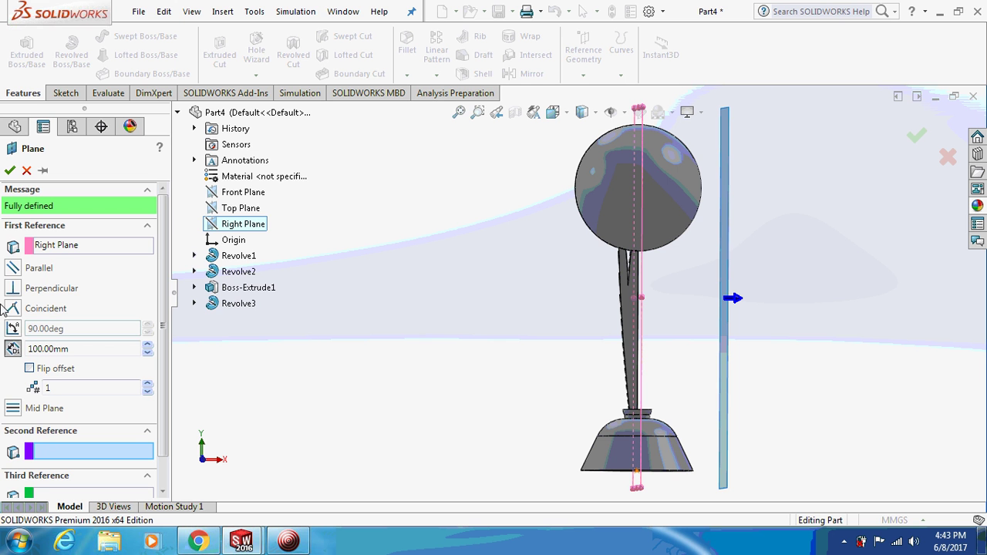
click(10, 170)
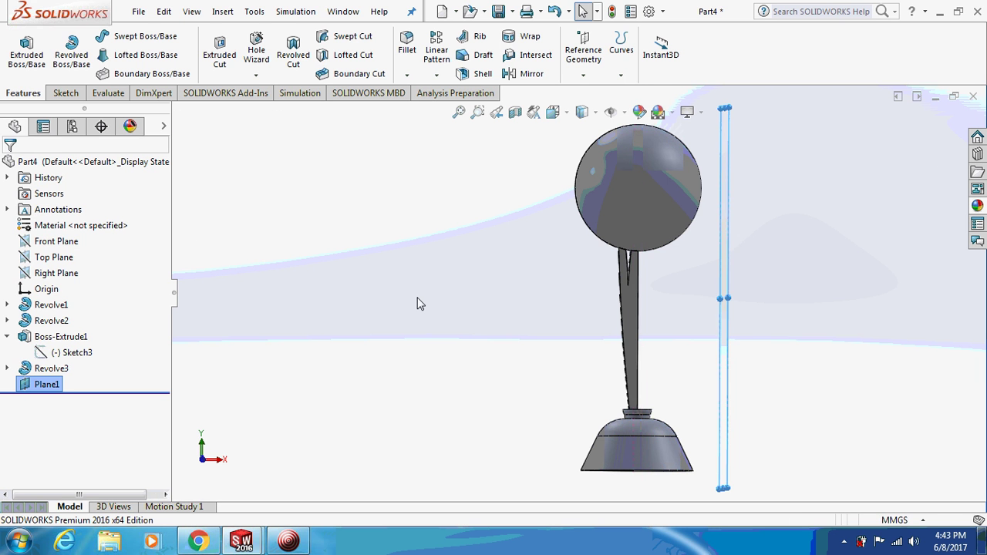
right_click(34, 386)
Step: Open a sketch on Plane1 and view it face-on
click(39, 202)
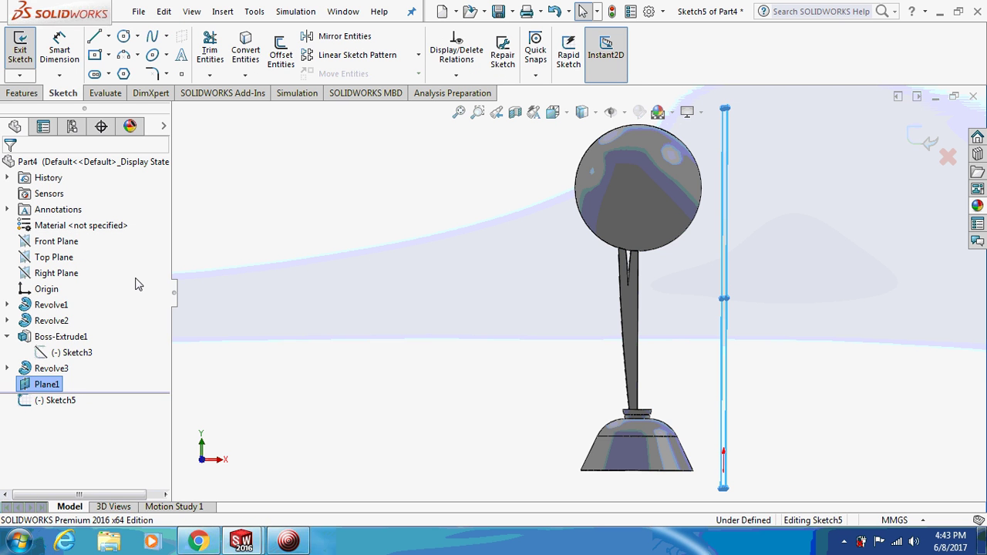
right_click(38, 384)
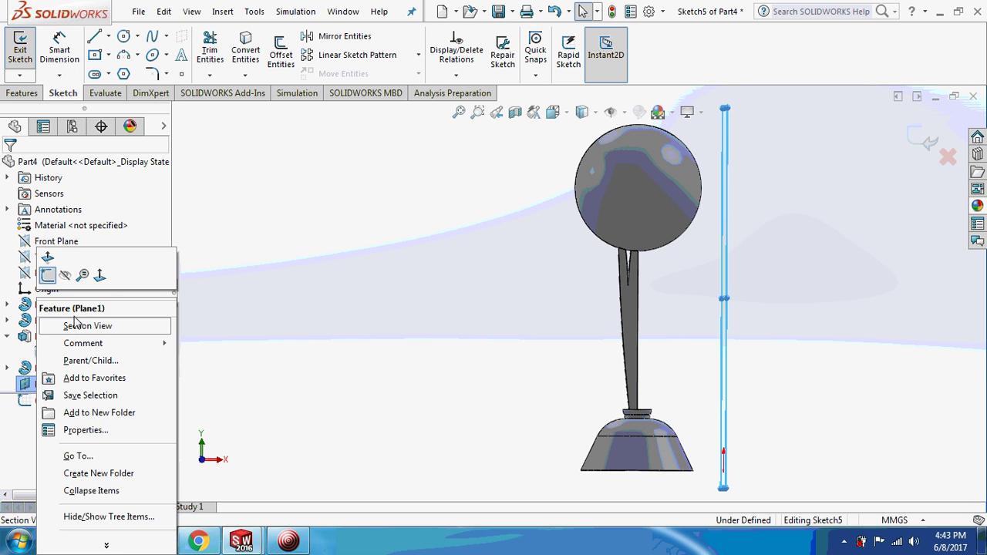
click(94, 276)
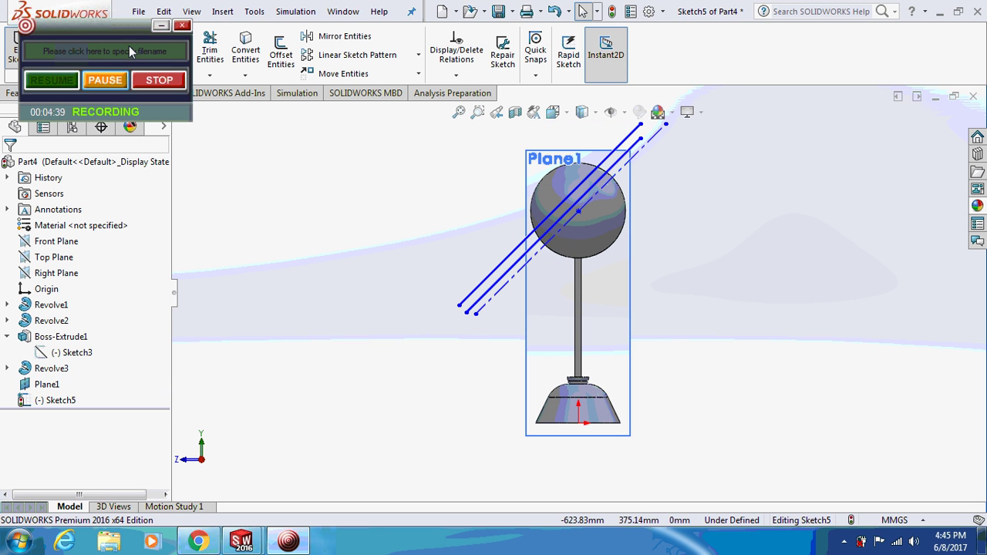
click(159, 27)
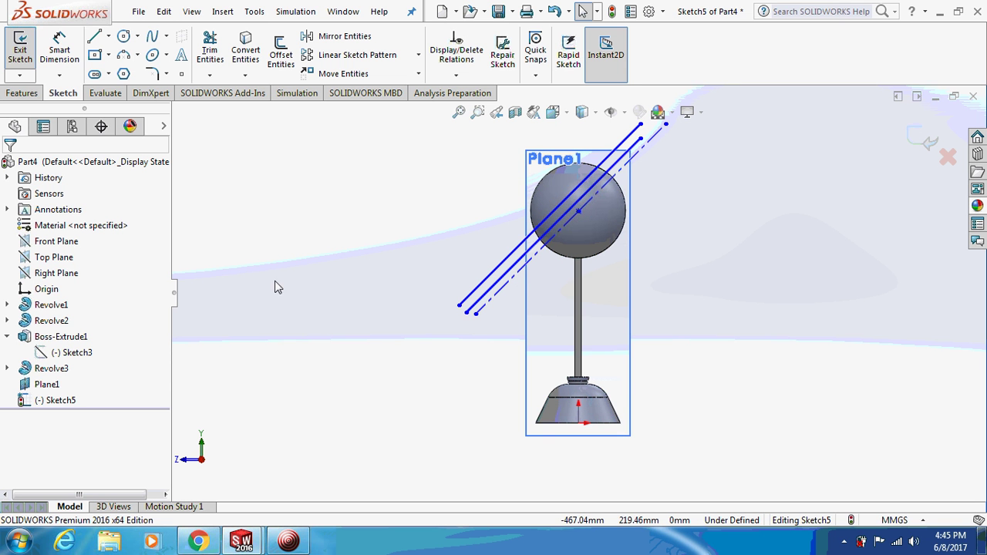
Step: Dimension the spacing between the first pair of seam lines as 4 mm
click(59, 47)
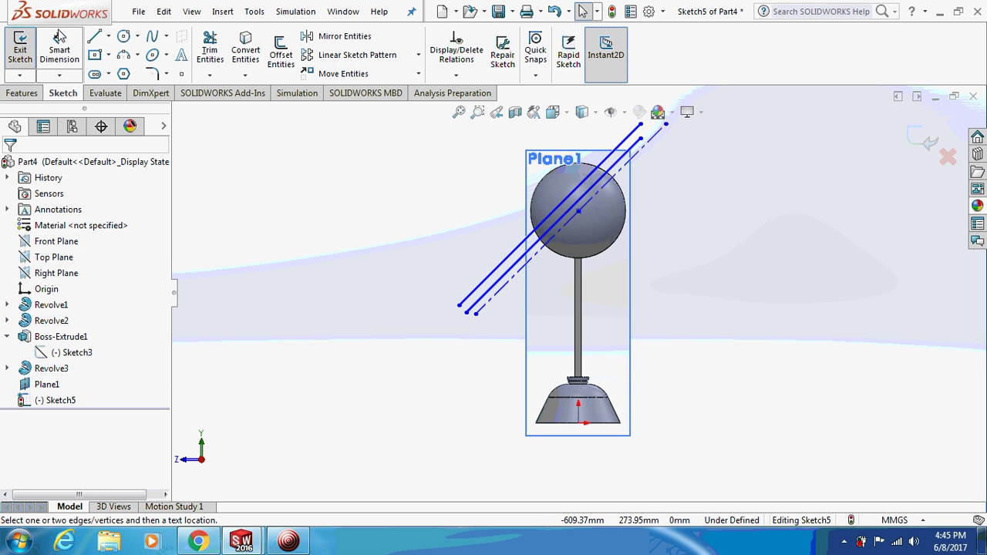
click(466, 315)
click(475, 313)
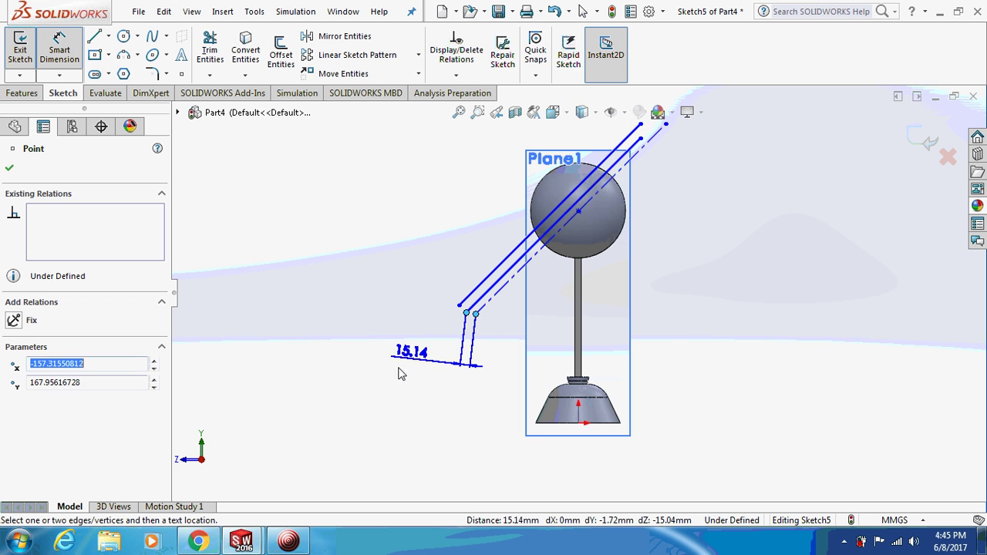
key(Escape)
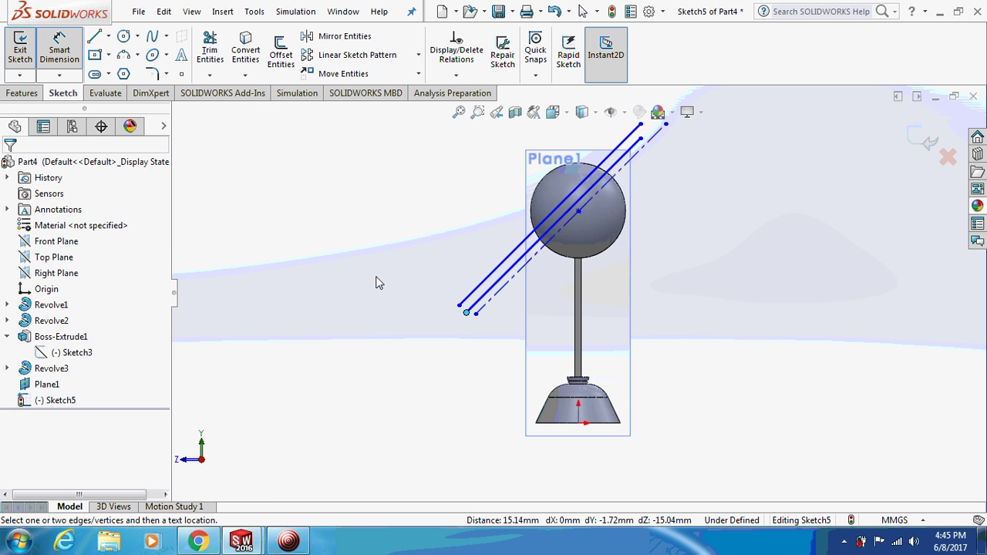
key(Escape)
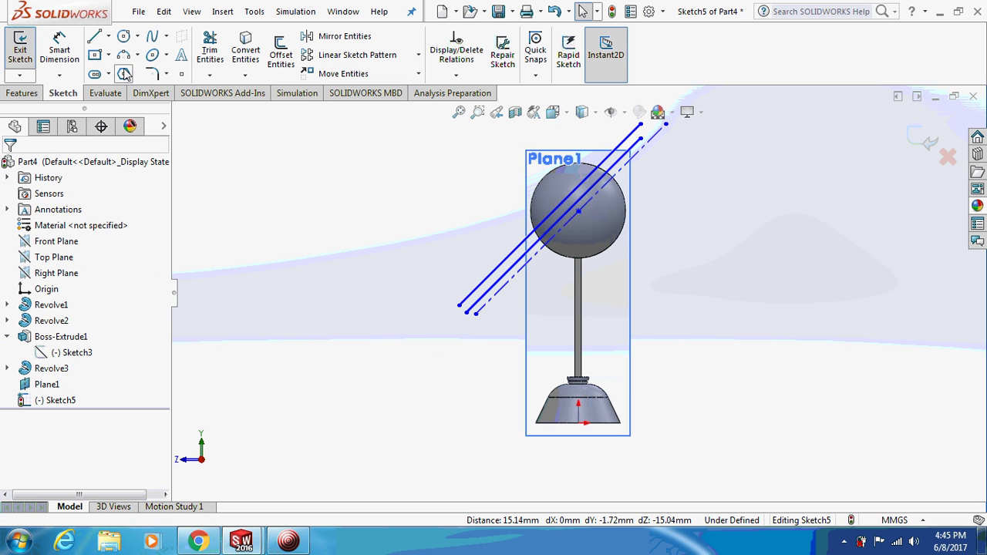
click(59, 51)
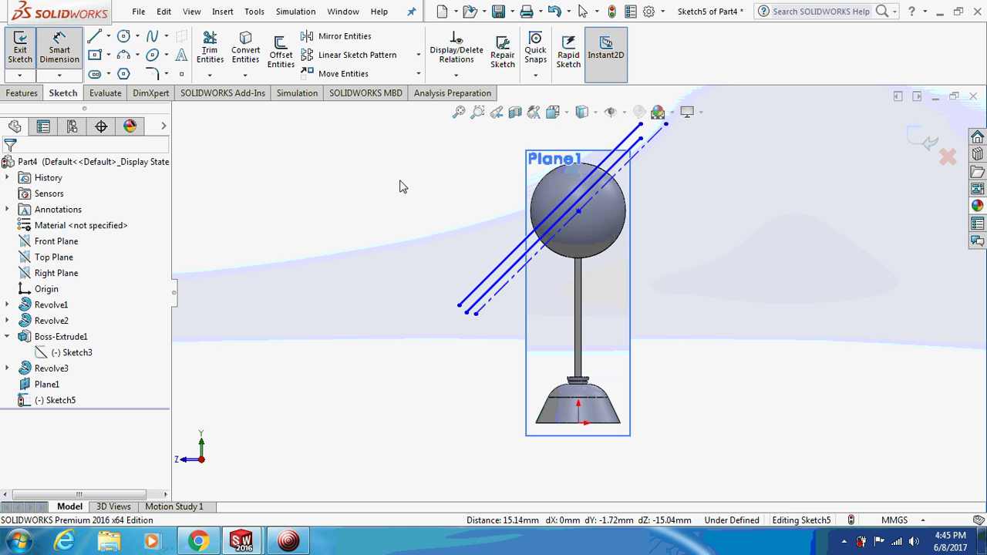
click(484, 293)
click(486, 310)
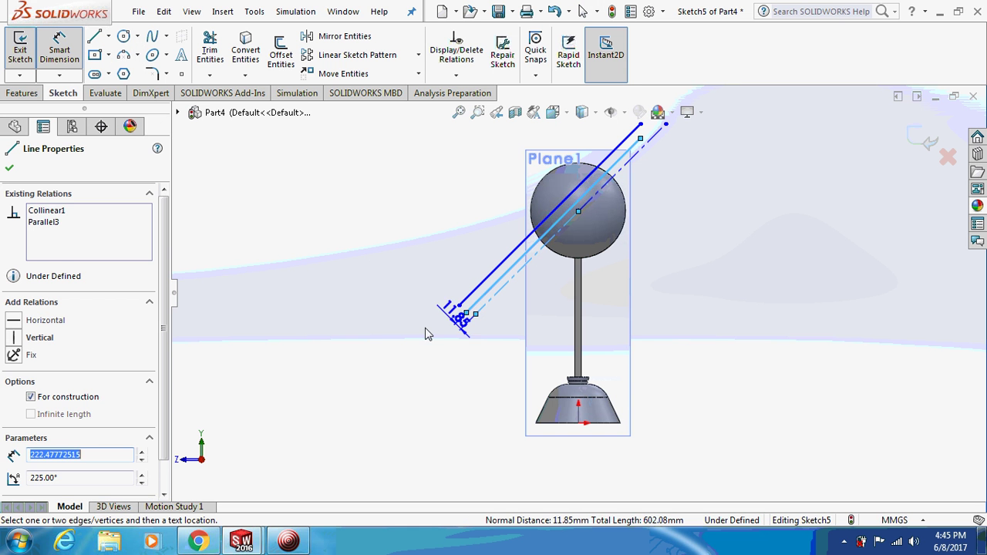
click(375, 346)
text(4)
key(Return)
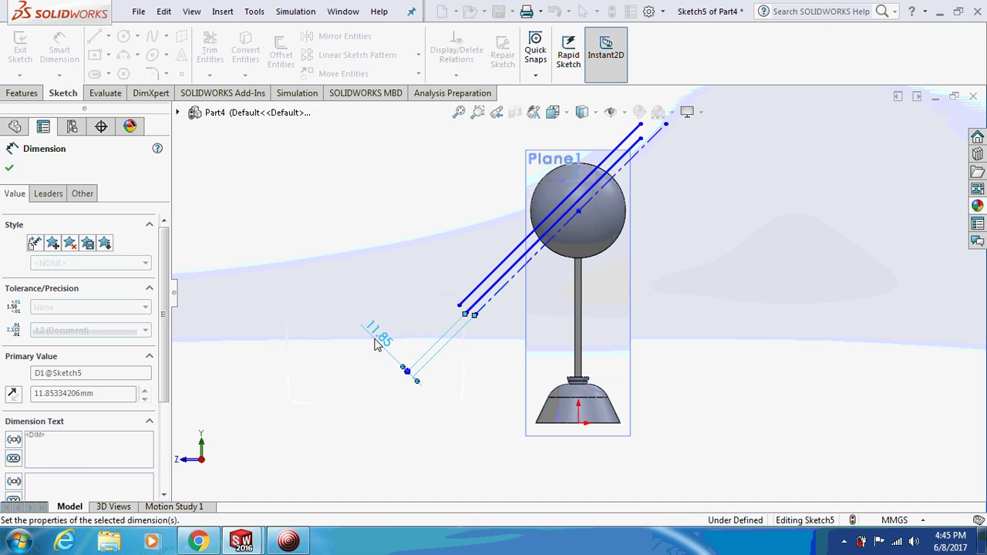
Step: Dimension the next seam line spacing as 9 mm and view the ball at an angle
click(503, 263)
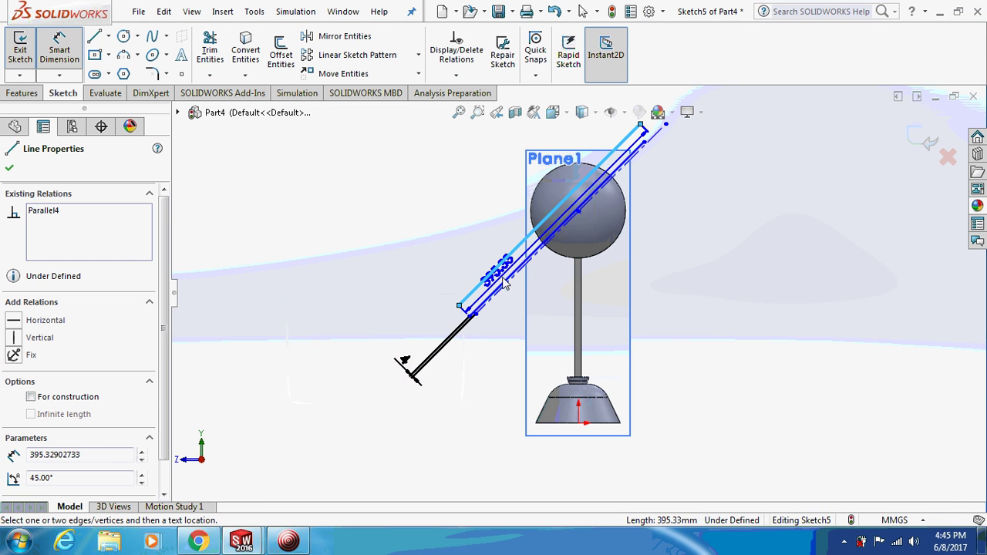
click(493, 287)
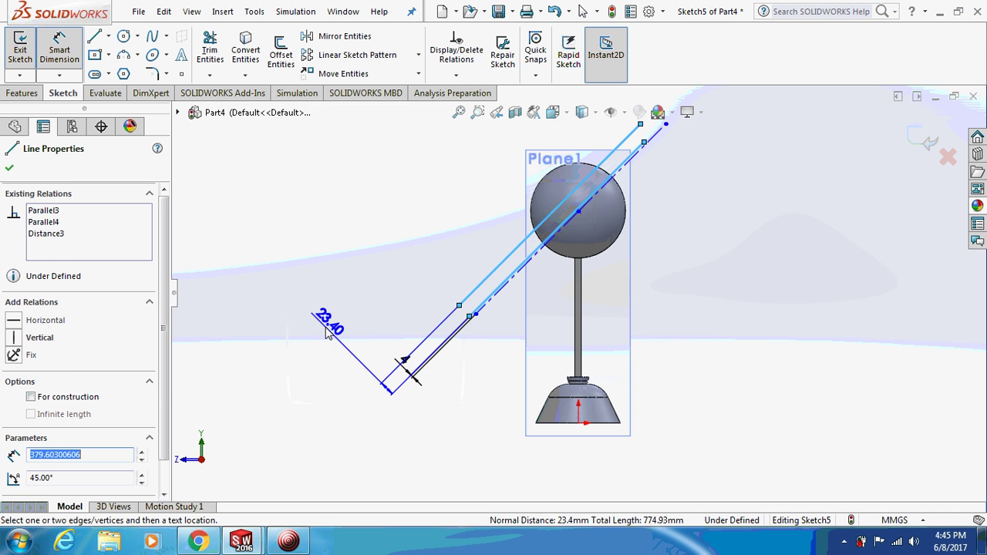
click(328, 330)
text(9)
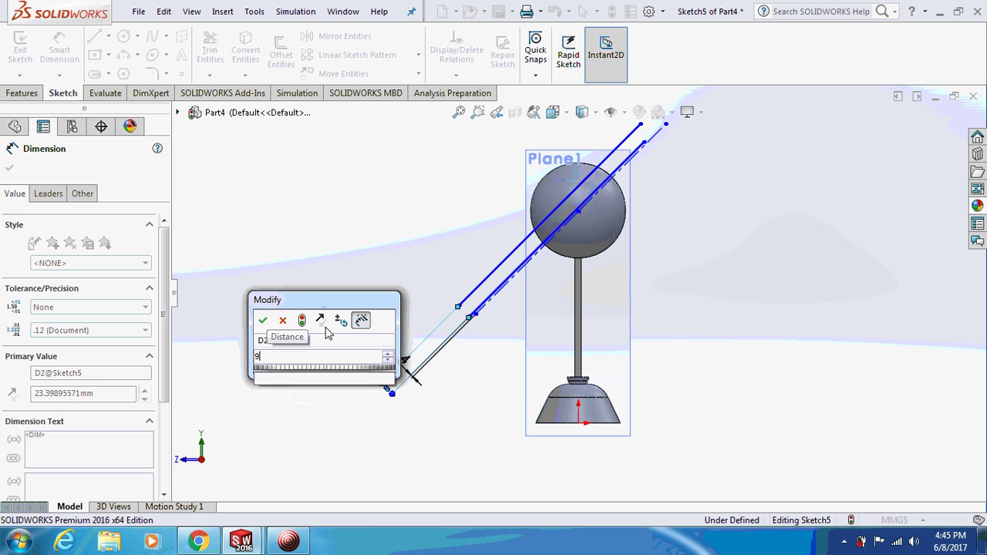
key(Return)
key(Escape)
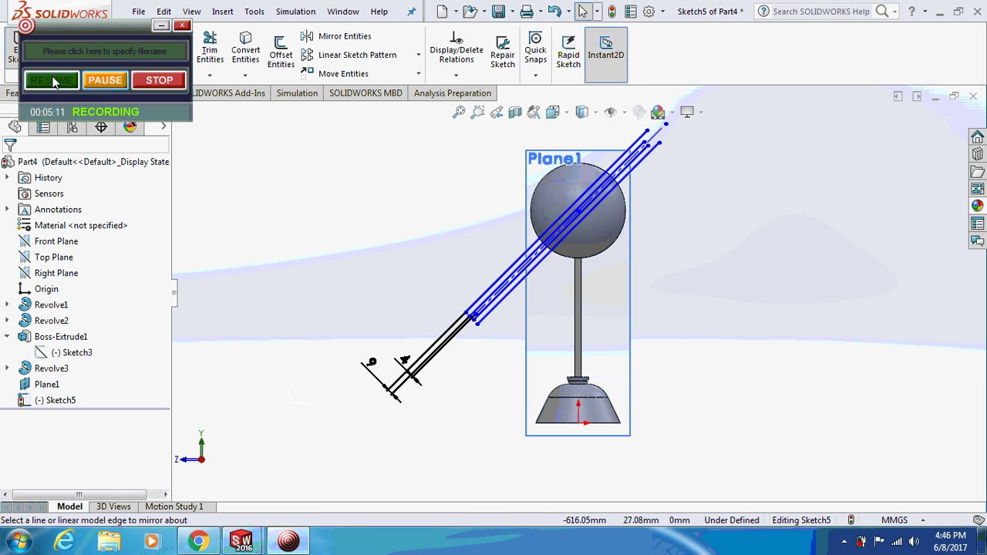
click(161, 26)
mouse_move(264, 209)
middle_down()
mouse_move(321, 240)
mouse_move(270, 242)
middle_up()
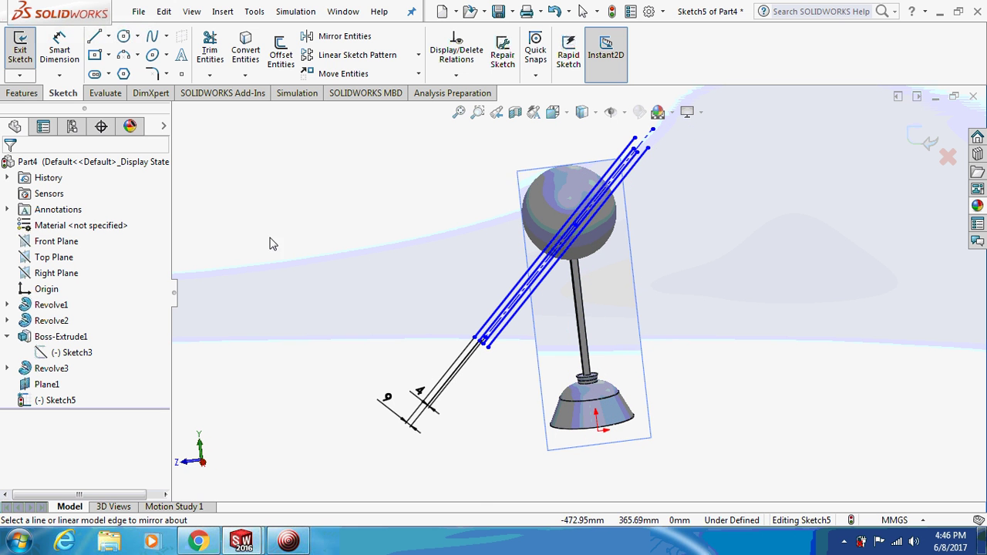
click(17, 93)
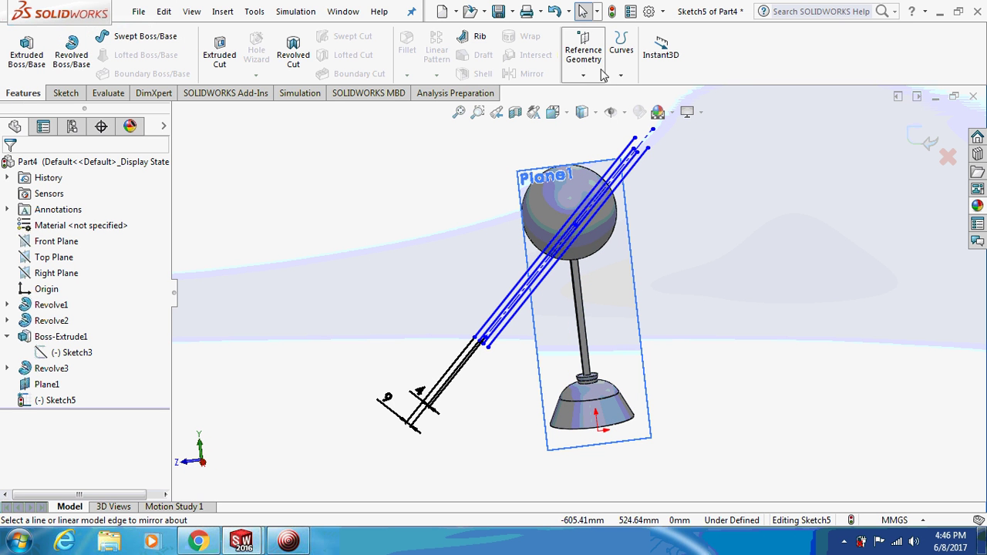
Step: Project Sketch5's seam lines onto the ball's face as Split Line1
click(621, 74)
click(626, 90)
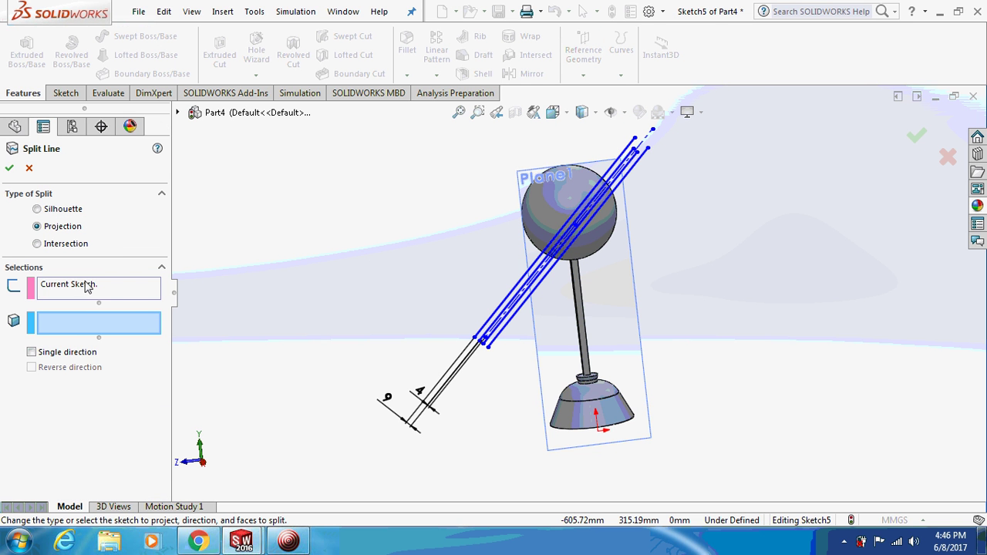
click(542, 206)
mouse_move(410, 279)
middle_down()
mouse_move(418, 293)
mouse_move(386, 297)
middle_up()
click(10, 169)
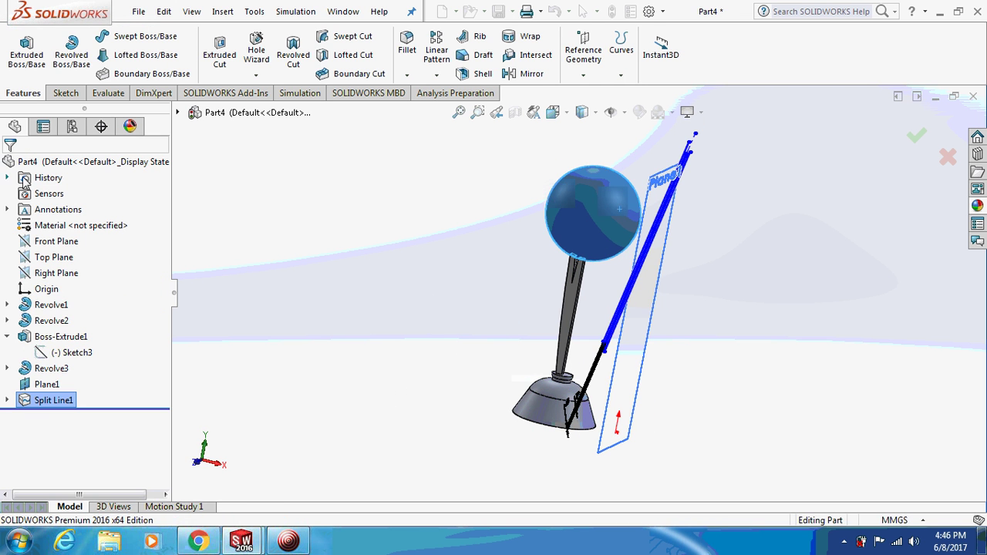
key(ctrl+4)
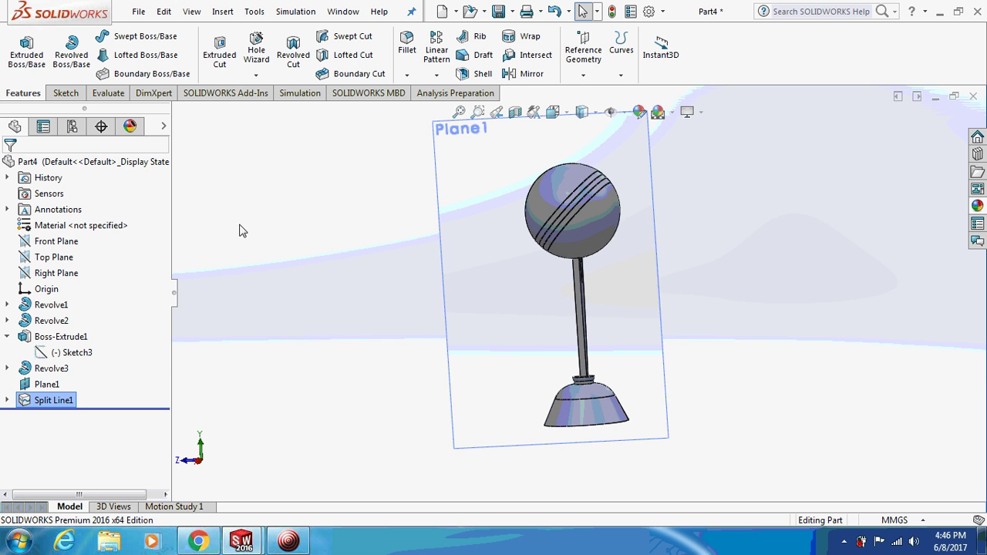
Step: Hide Plane1 and tilt the view of the trophy
right_click(49, 389)
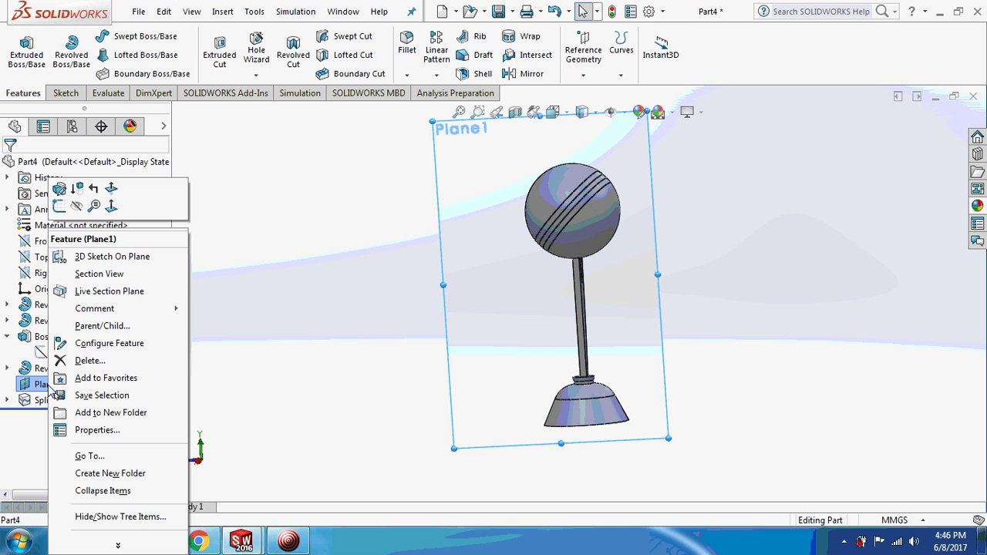
click(78, 205)
middle_drag(198, 222, 290, 169)
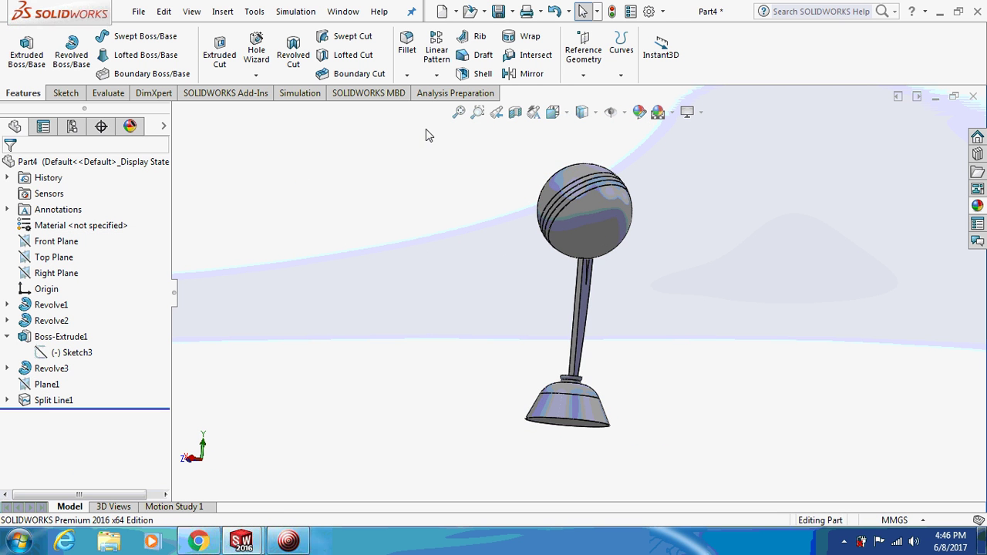
click(436, 75)
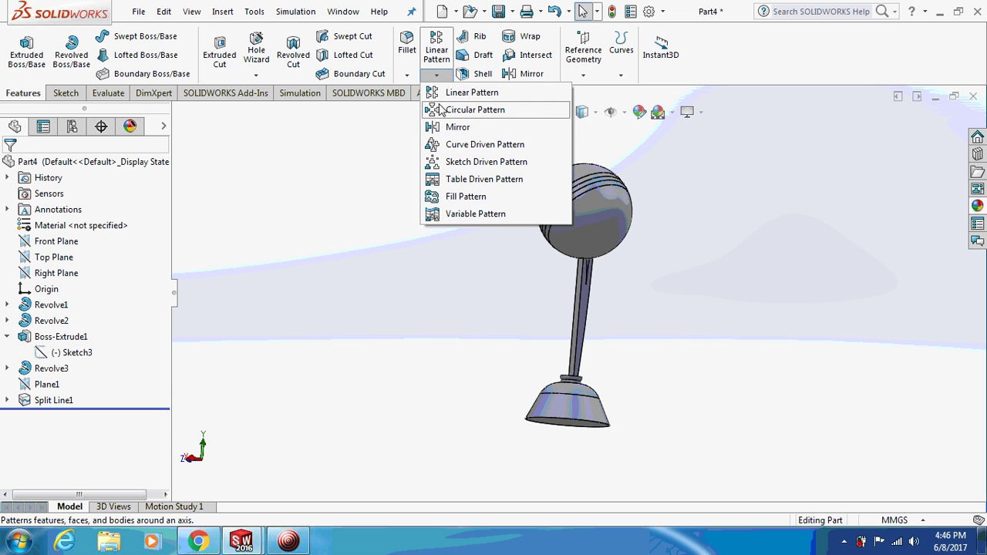
Step: Pattern Boss-Extrude1 six times around the base's bottom edge as CirPattern1
click(440, 110)
middle_drag(434, 154, 501, 401)
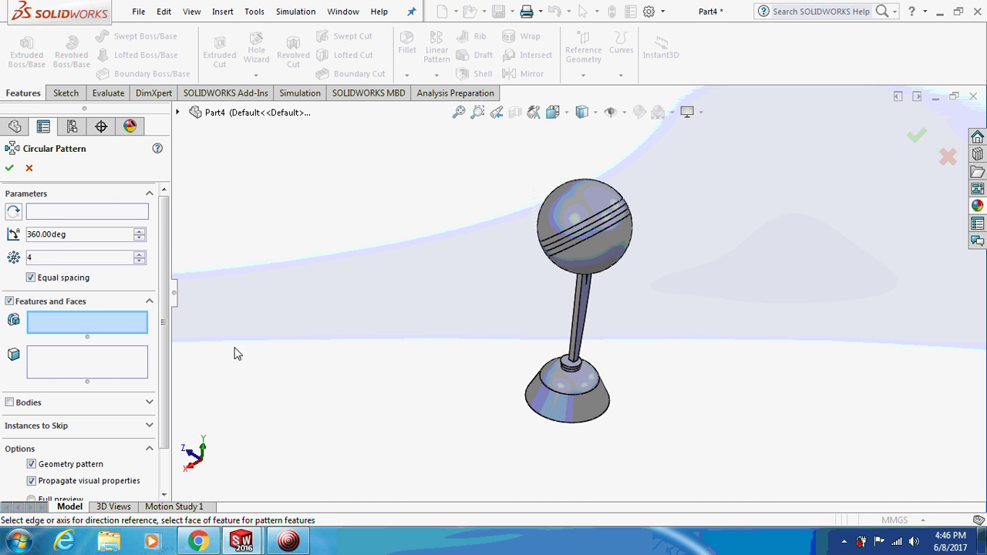
click(42, 215)
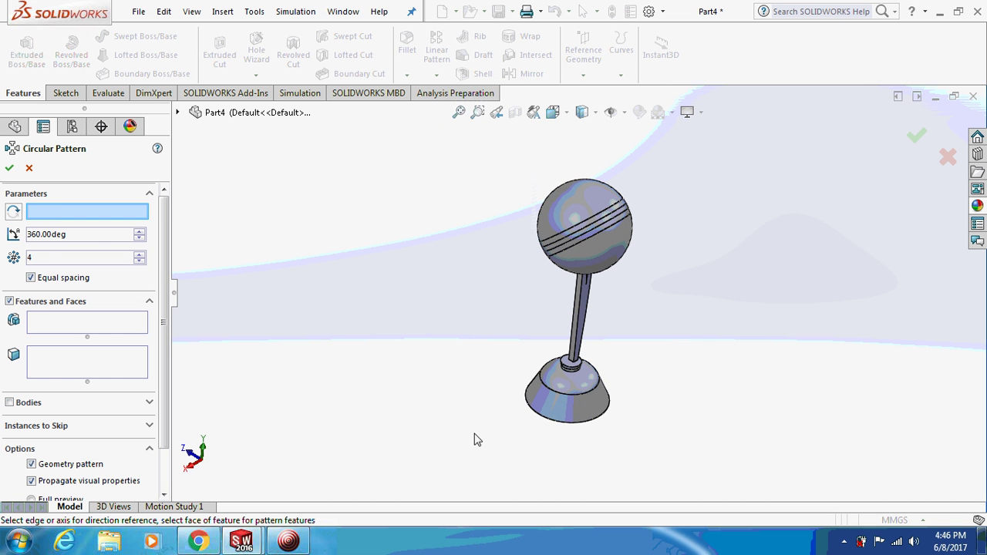
click(535, 417)
click(87, 324)
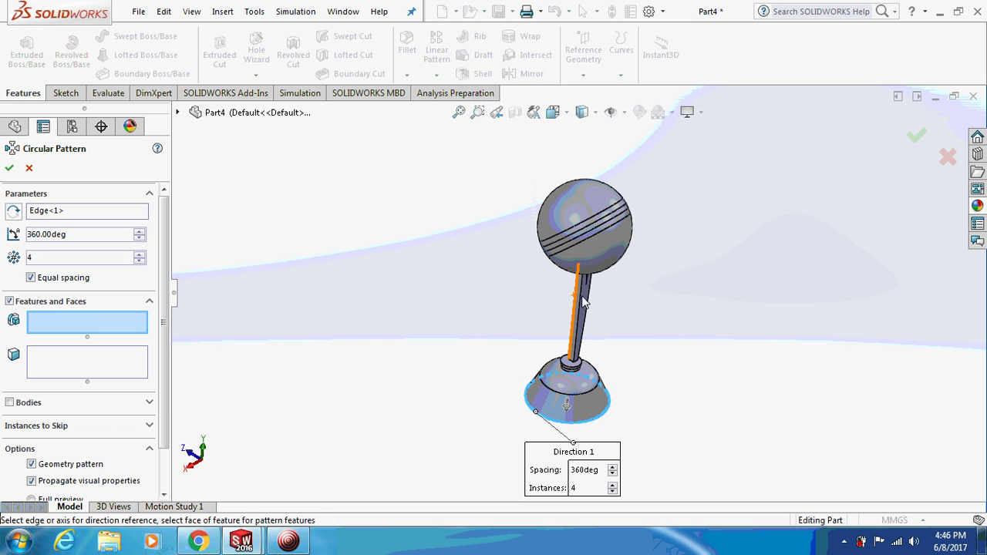
click(181, 111)
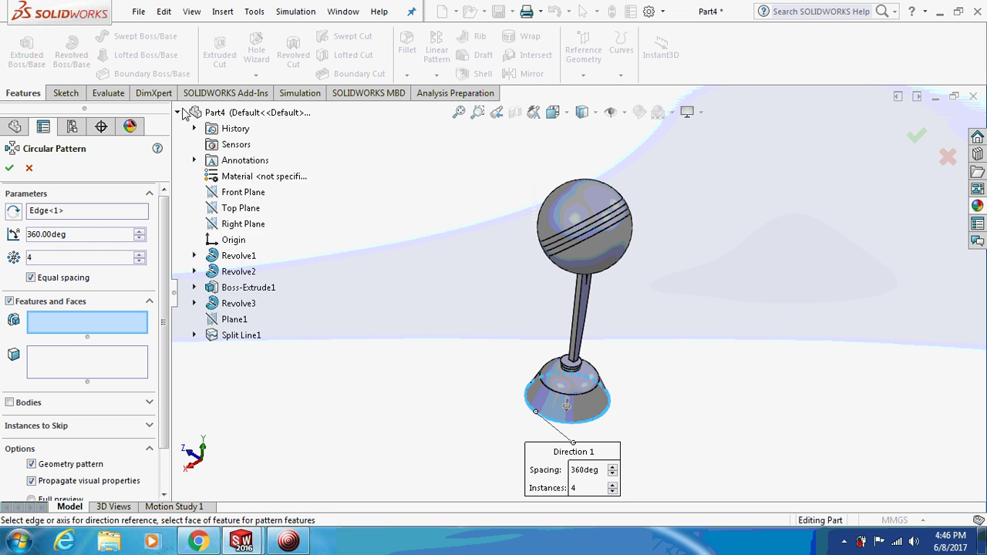
click(241, 288)
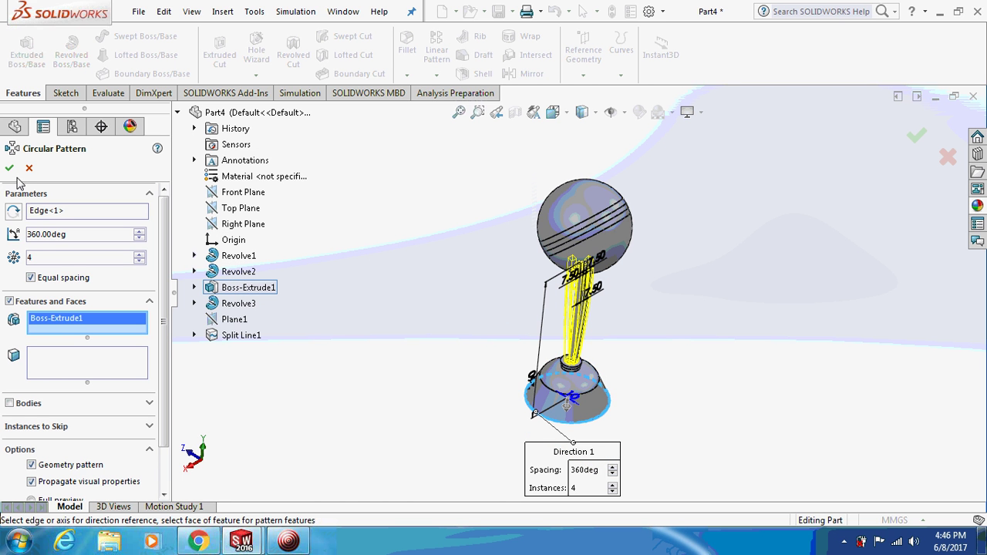
text(6)
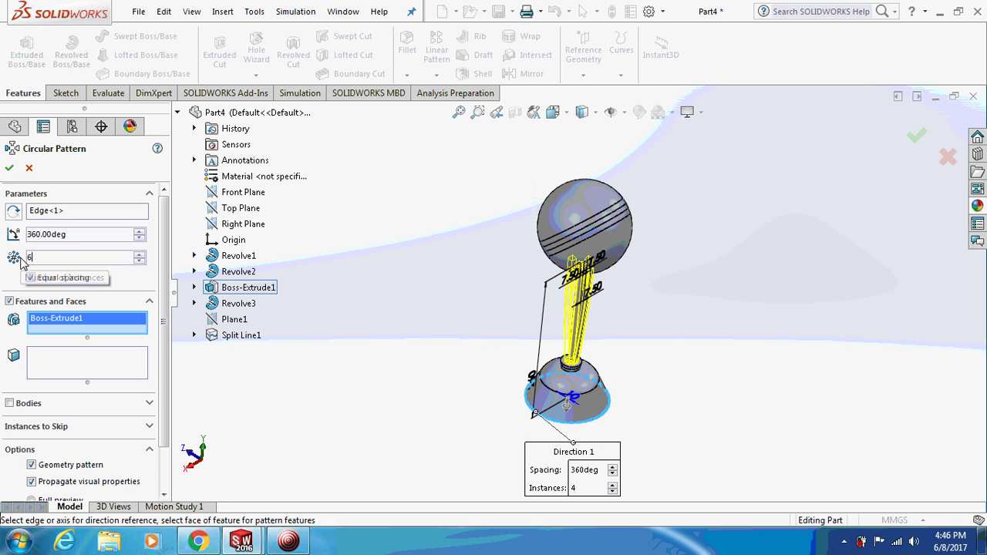
click(9, 169)
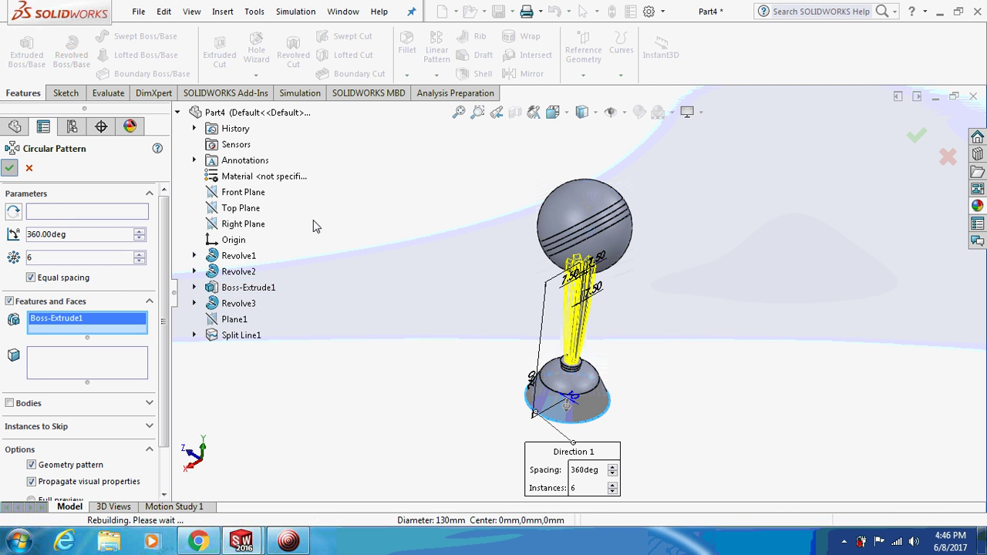
middle_drag(425, 216, 530, 208)
key(ctrl+1)
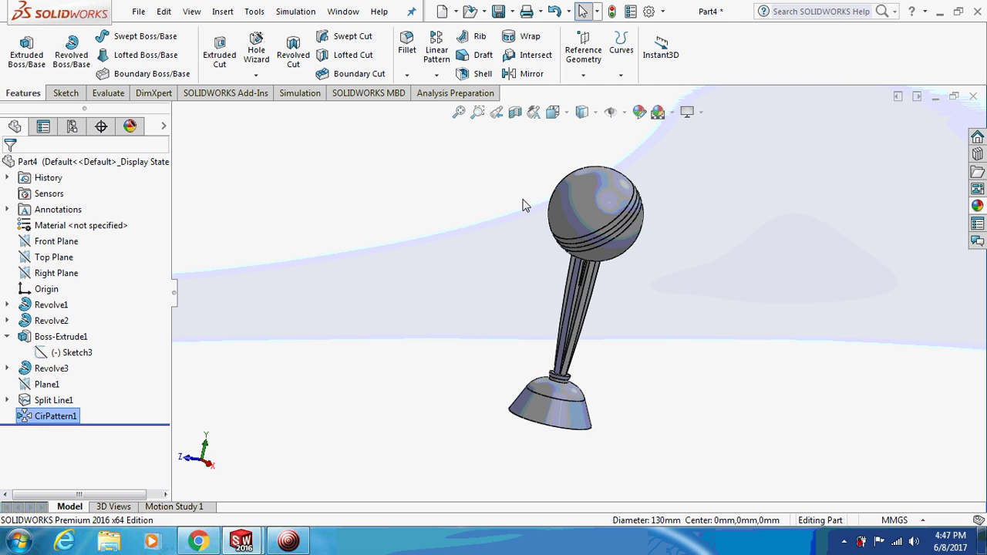
Step: Start a Front Plane sketch with a horizontal centerline across the ball
click(56, 242)
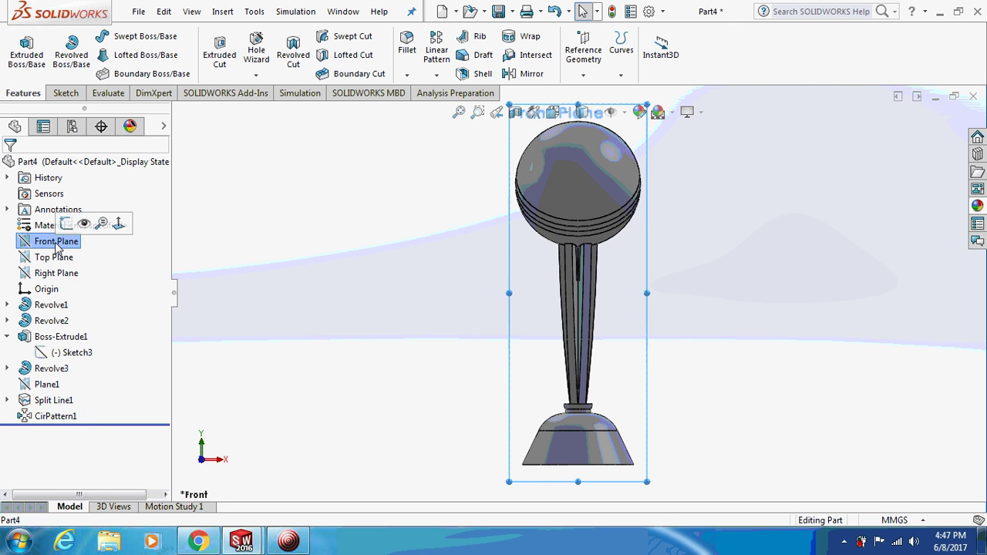
right_click(51, 242)
click(65, 222)
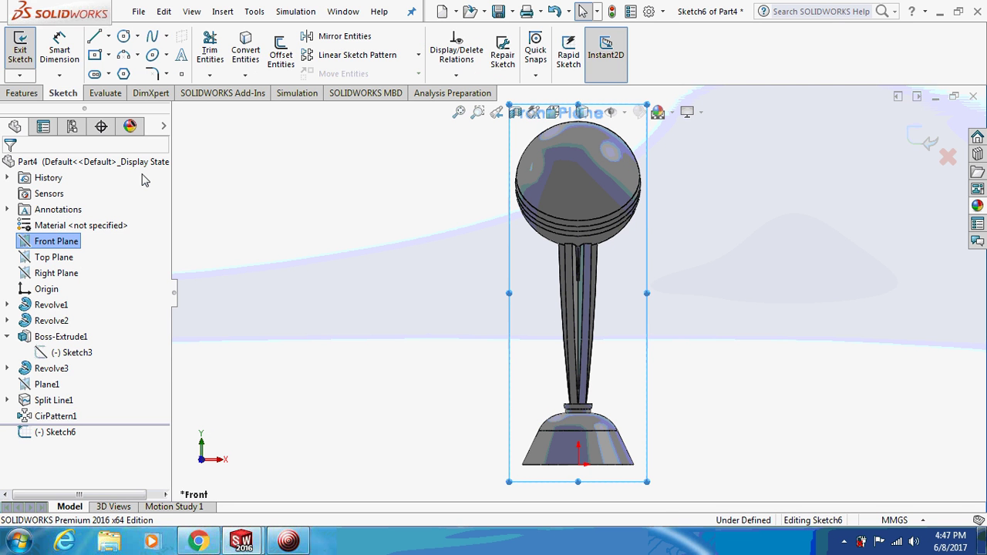
click(108, 37)
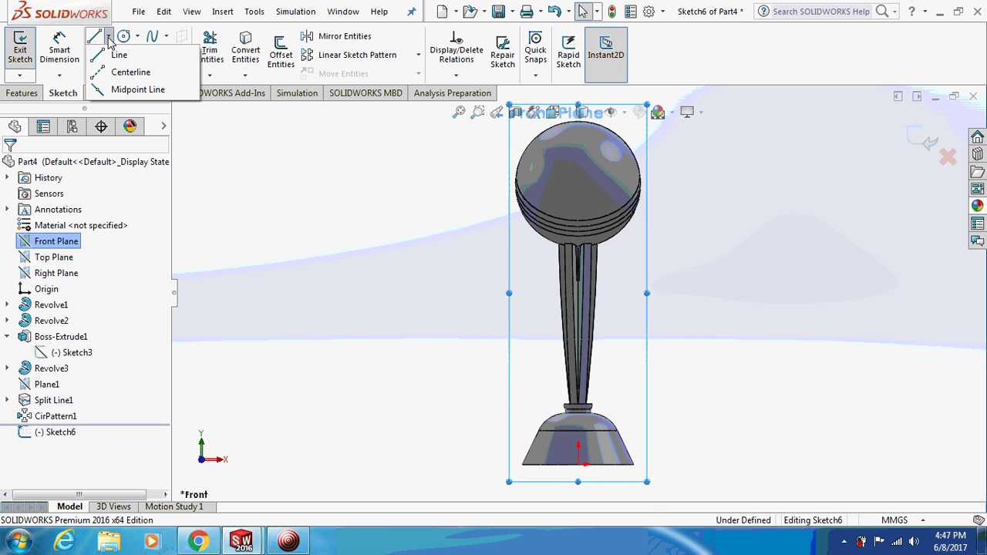
click(128, 68)
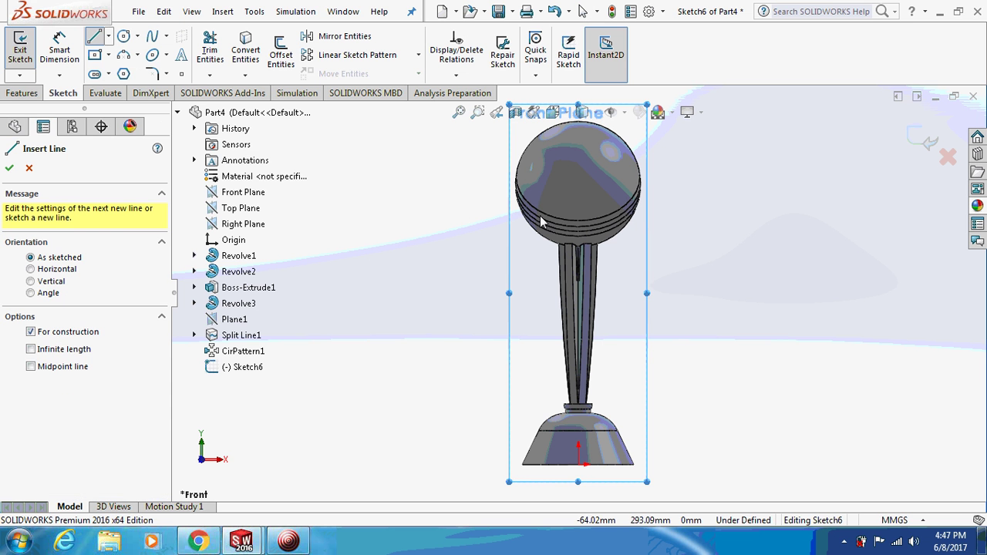
click(426, 190)
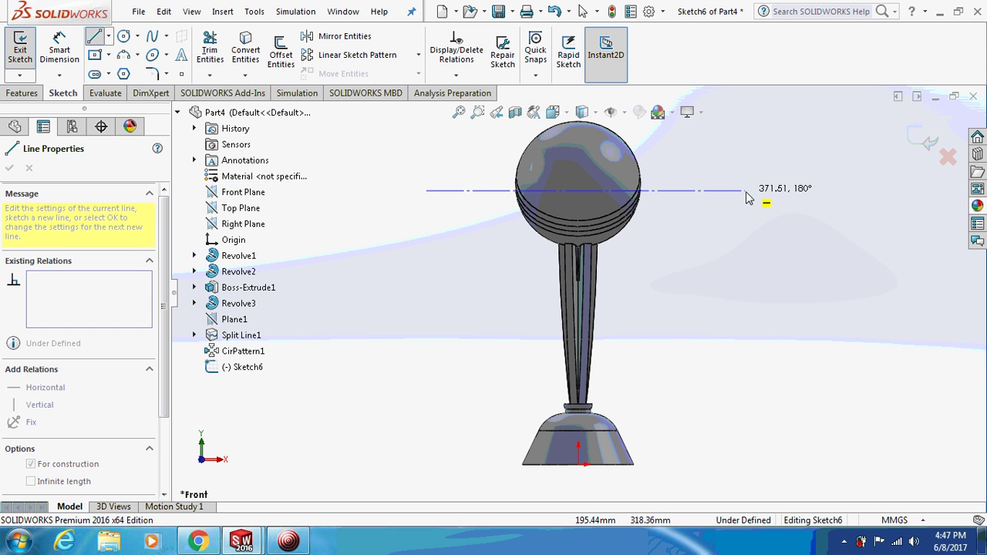
click(746, 193)
key(Escape)
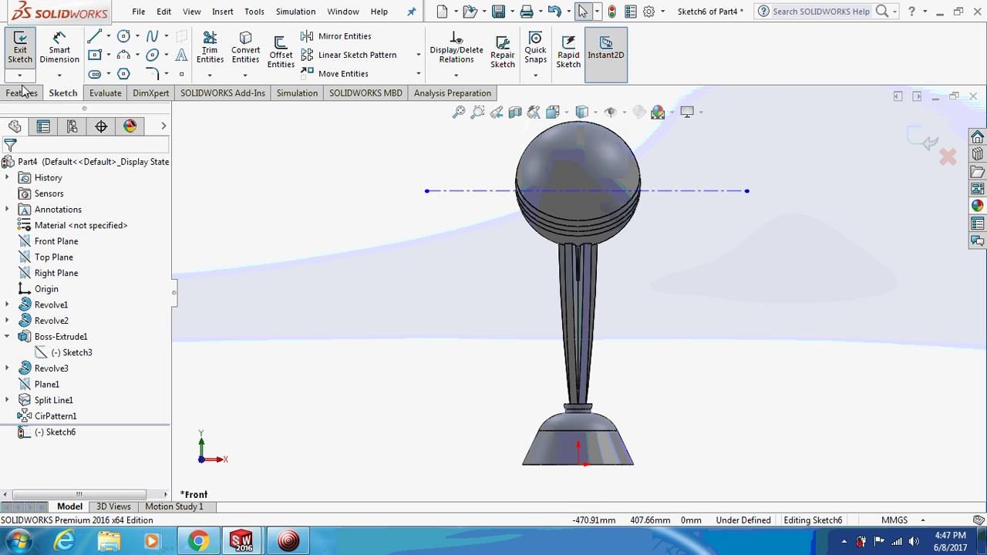
Step: Draw a short horizontal line leftward from the ball's edge along the centerline
click(94, 37)
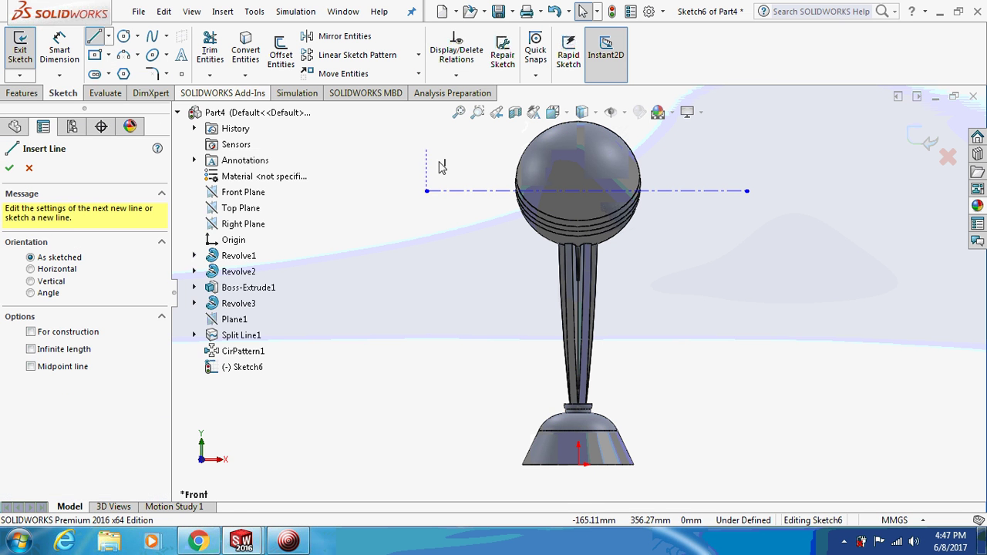
click(523, 192)
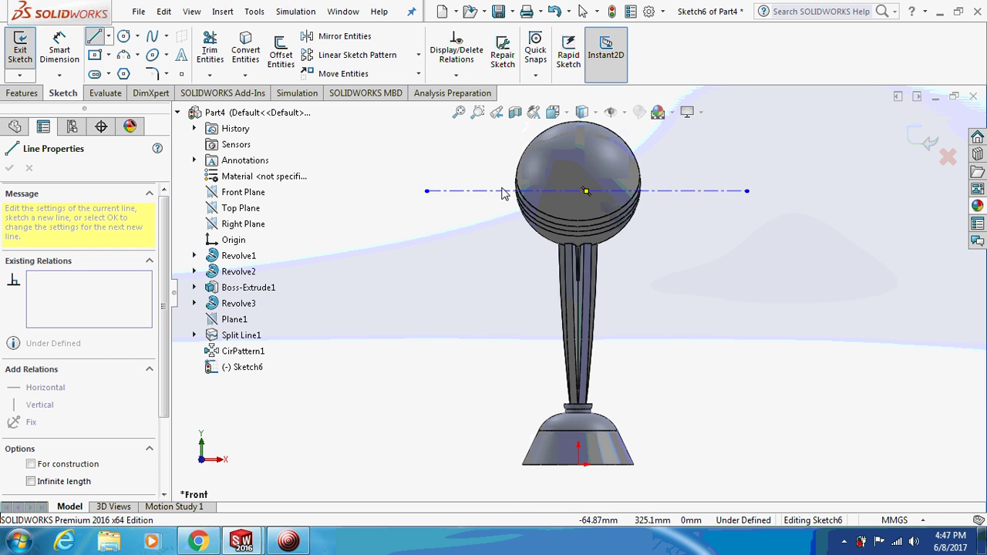
click(455, 188)
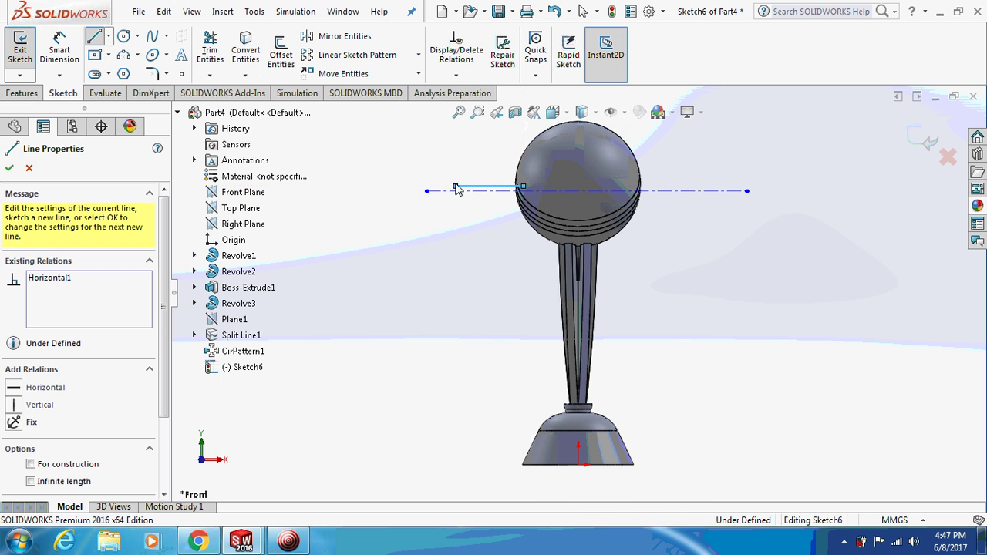
key(Escape)
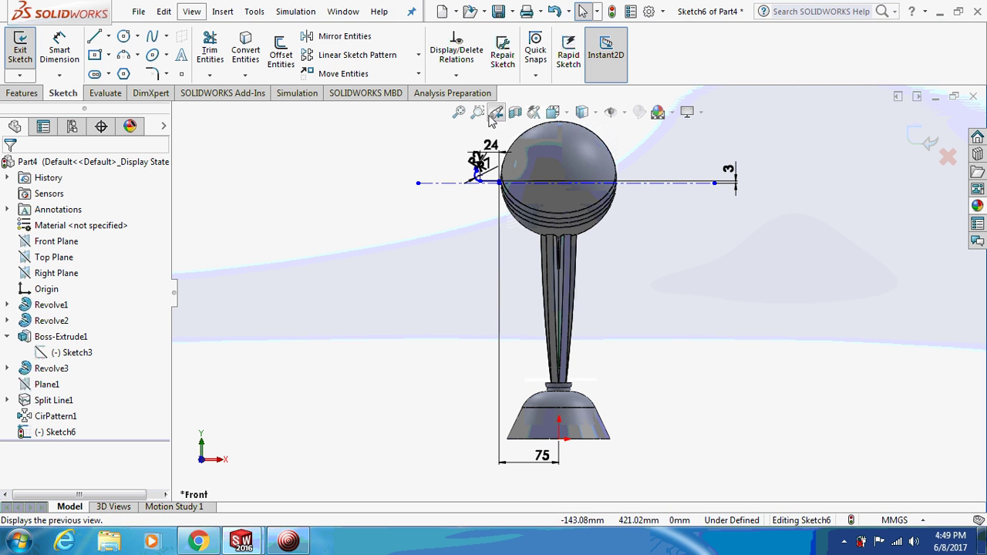
click(477, 114)
drag(410, 133, 619, 267)
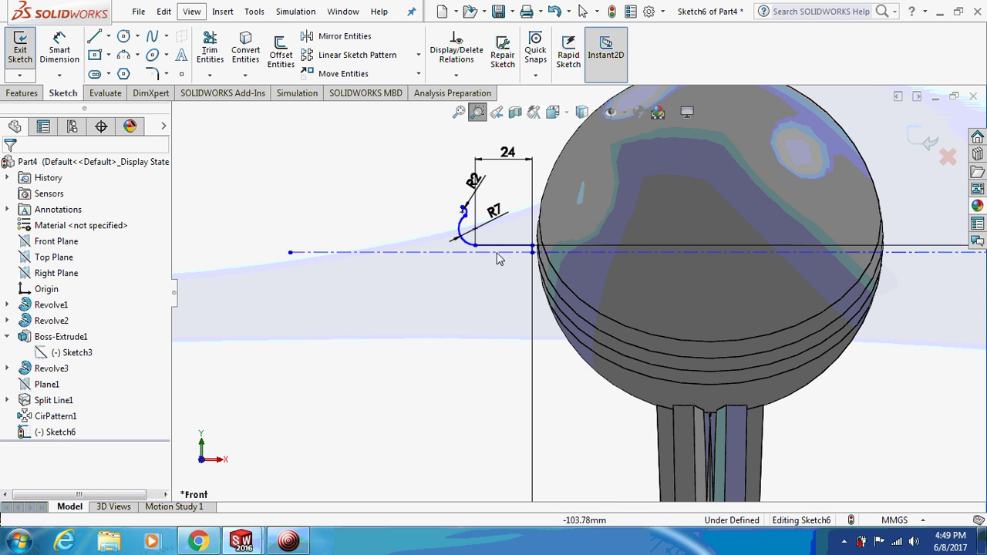
key(Escape)
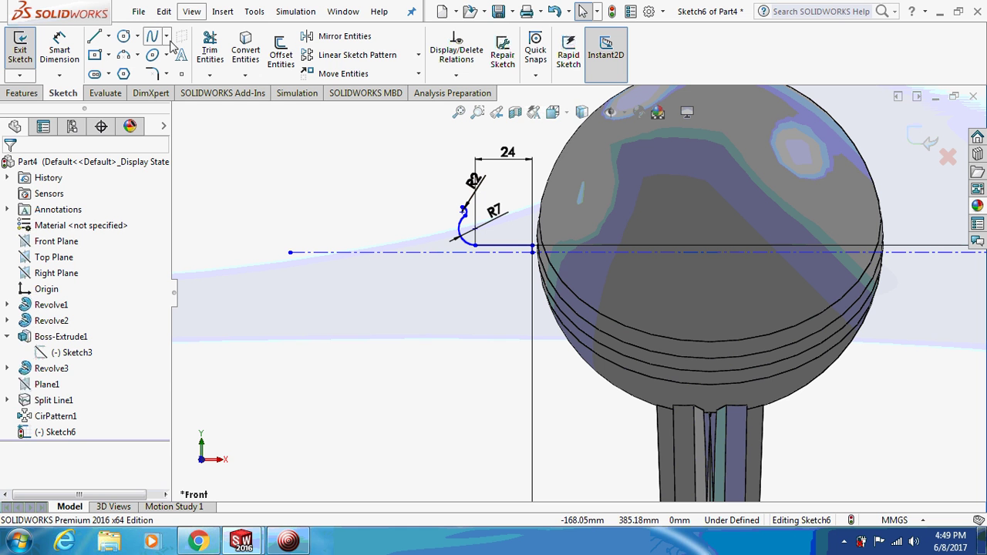
click(343, 37)
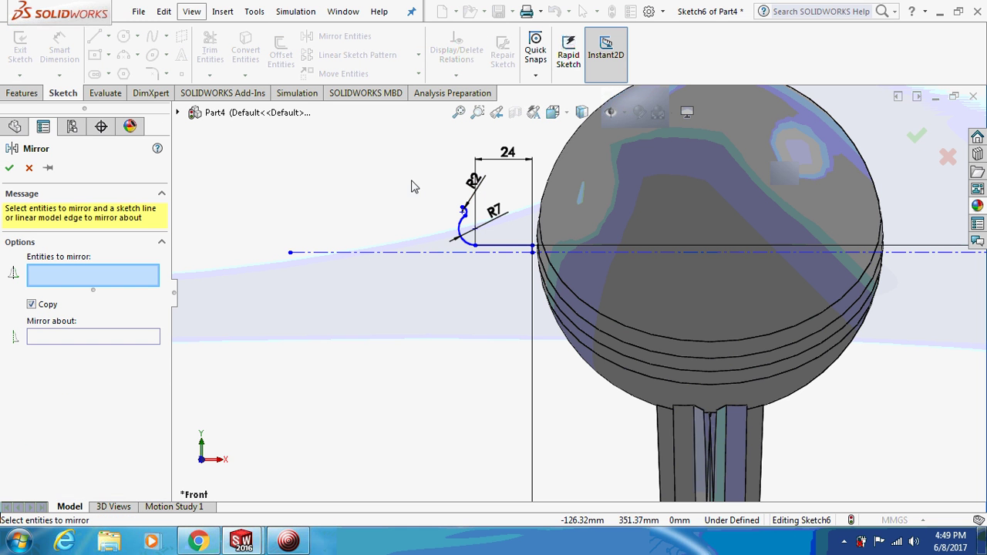
Step: Mirror the hook profile below the horizontal centerline
drag(460, 212, 551, 289)
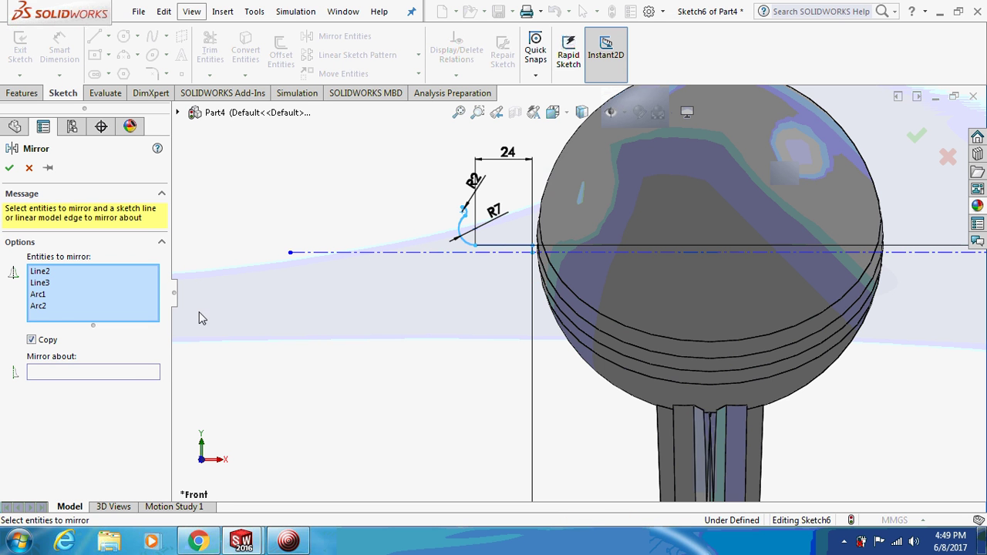
click(148, 372)
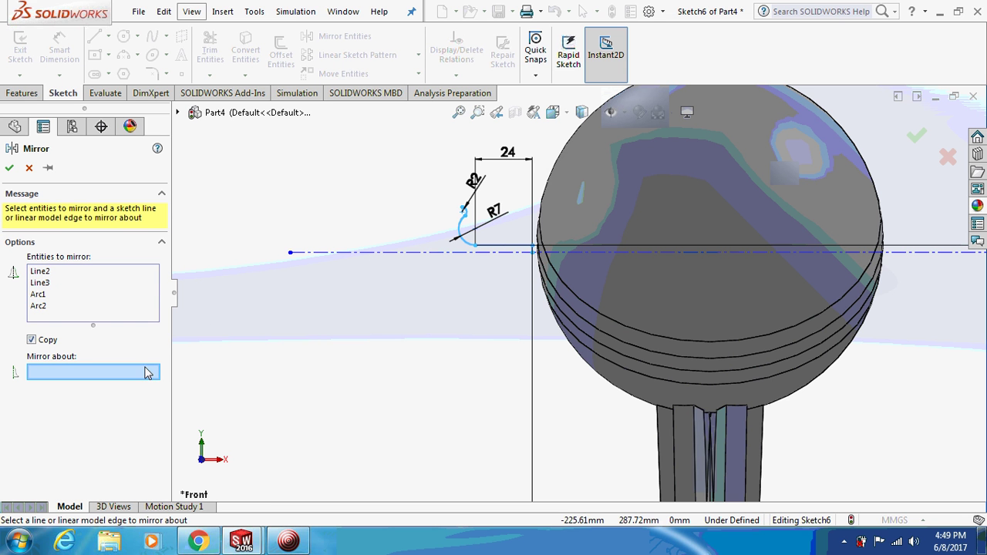
click(327, 258)
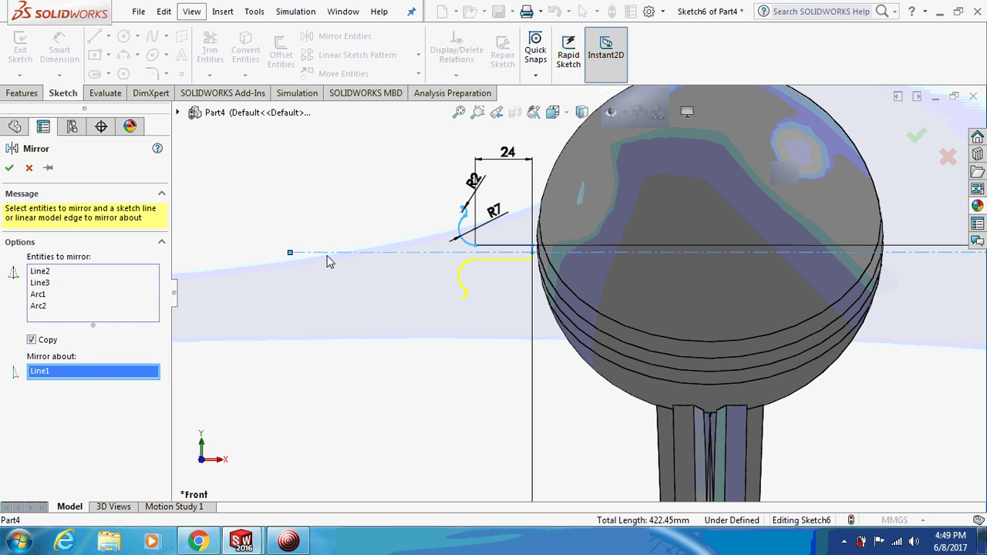
click(10, 169)
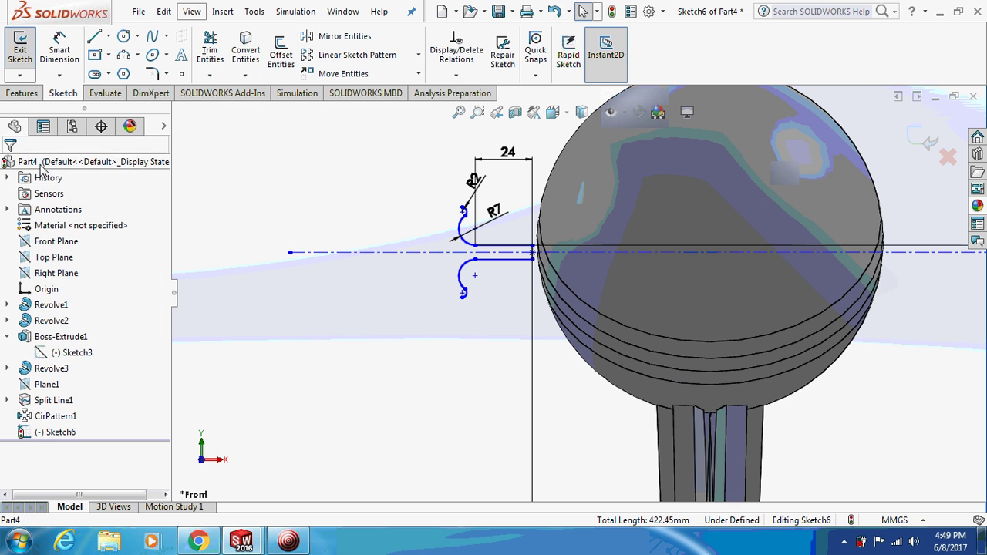
Step: Join the upper and lower arc ends with an outward three-point arc to close the outline
click(131, 58)
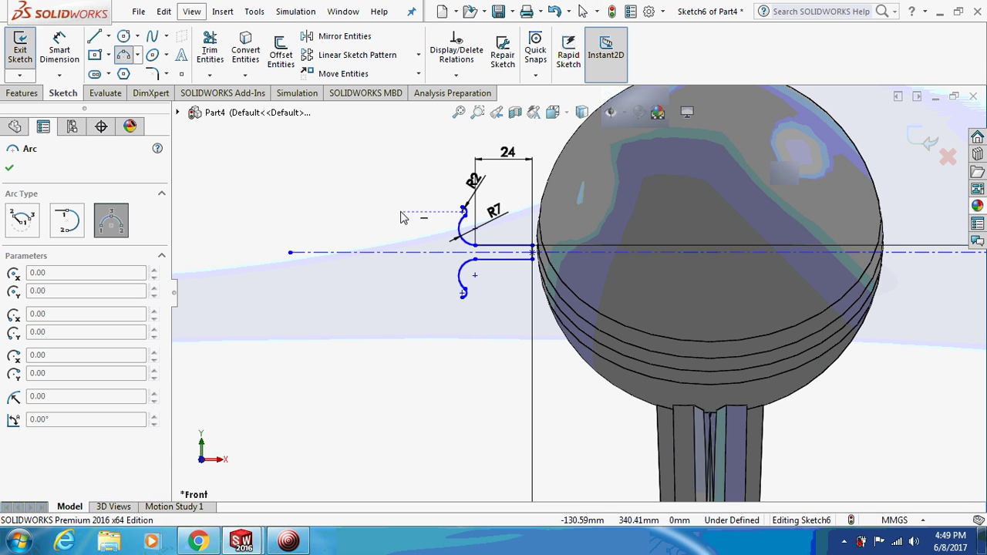
click(79, 221)
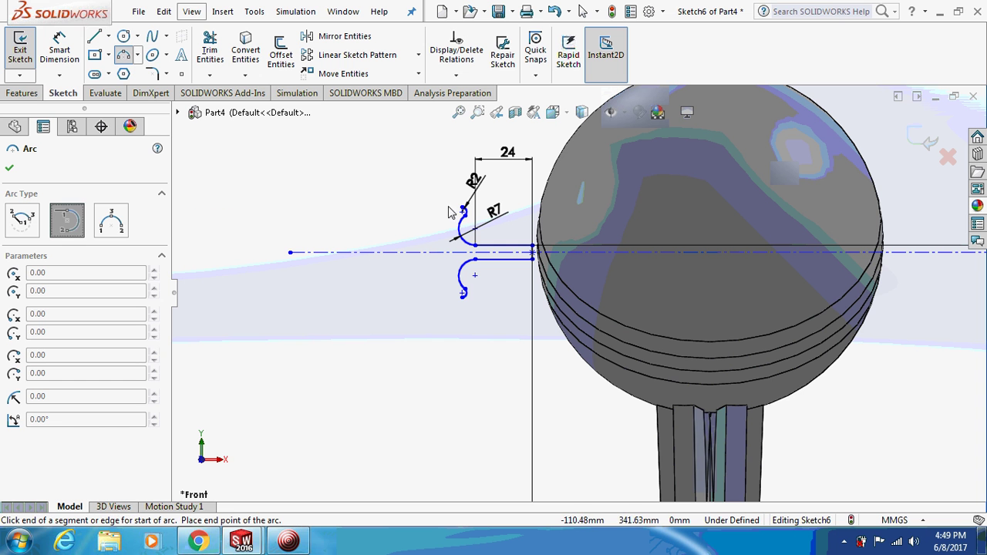
click(463, 209)
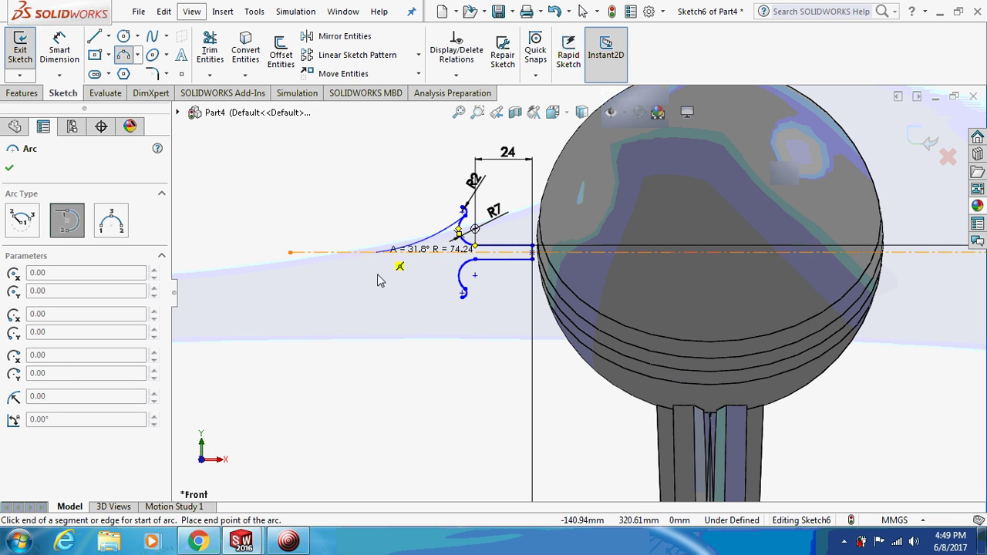
click(462, 293)
key(Escape)
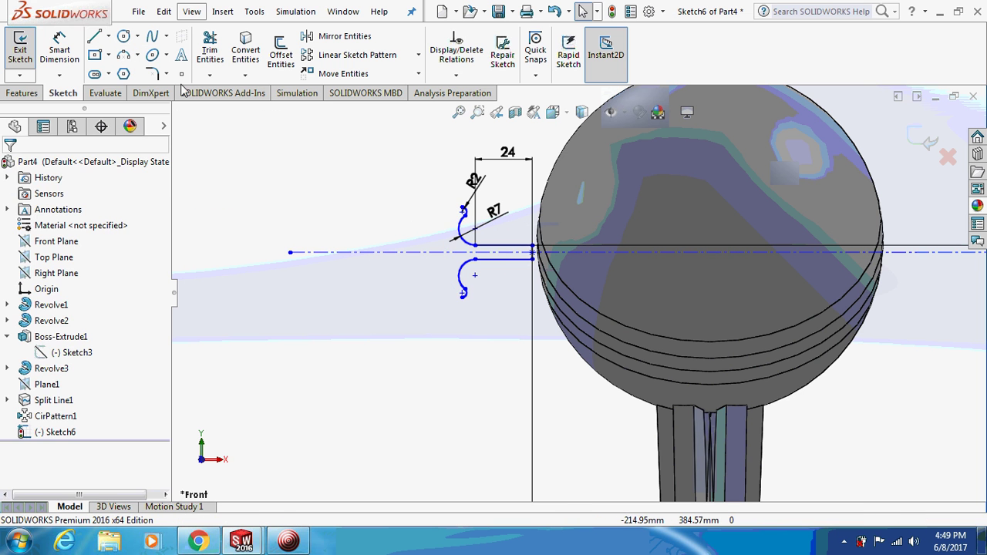
click(123, 55)
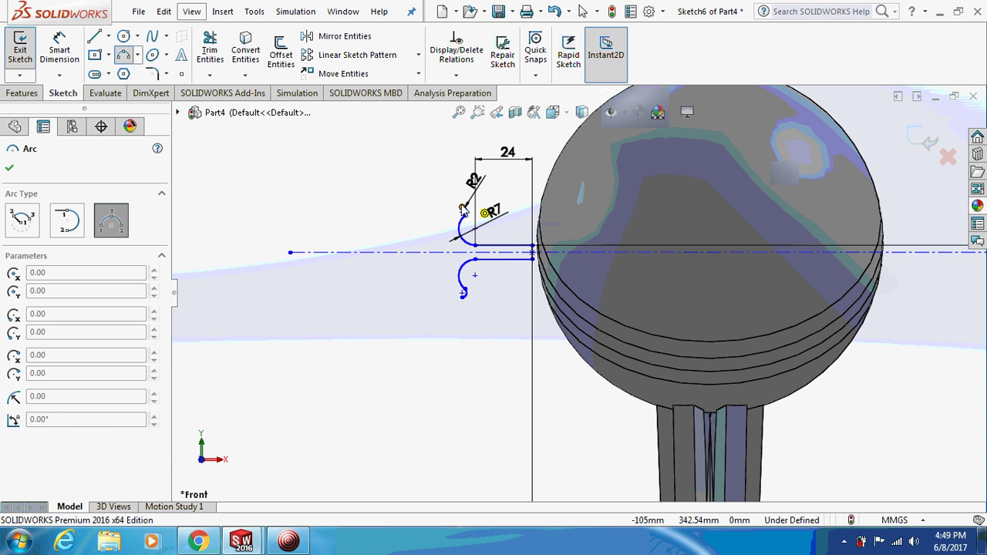
click(463, 209)
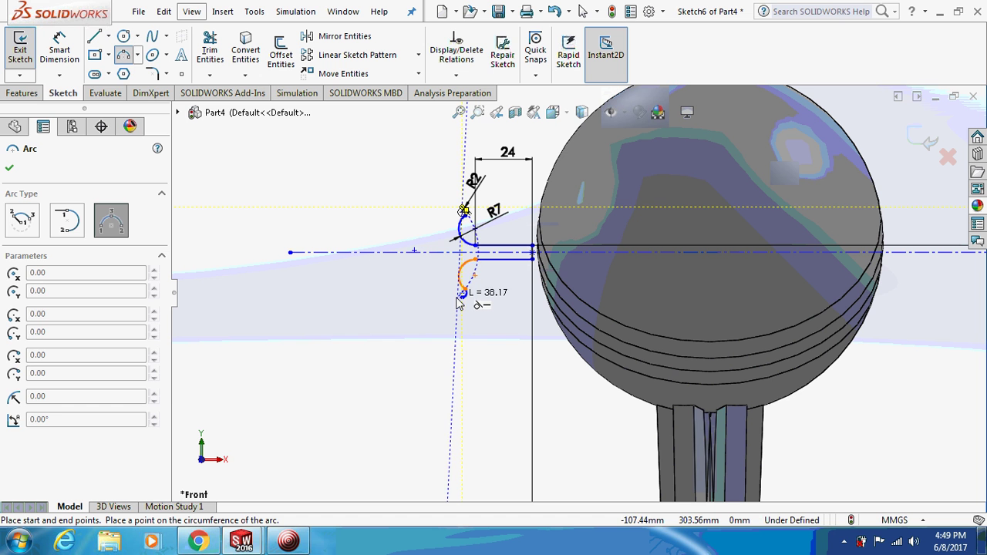
click(462, 293)
click(428, 287)
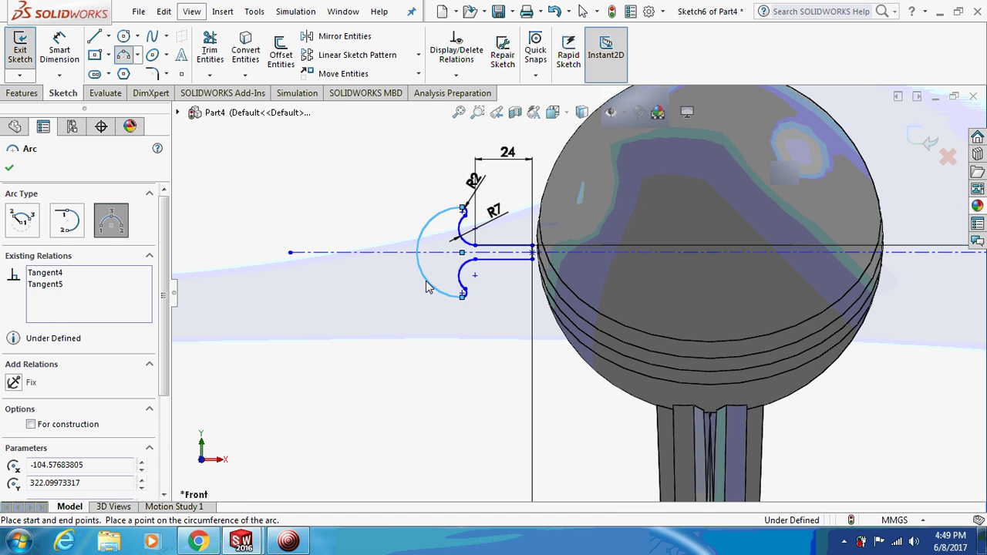
key(Escape)
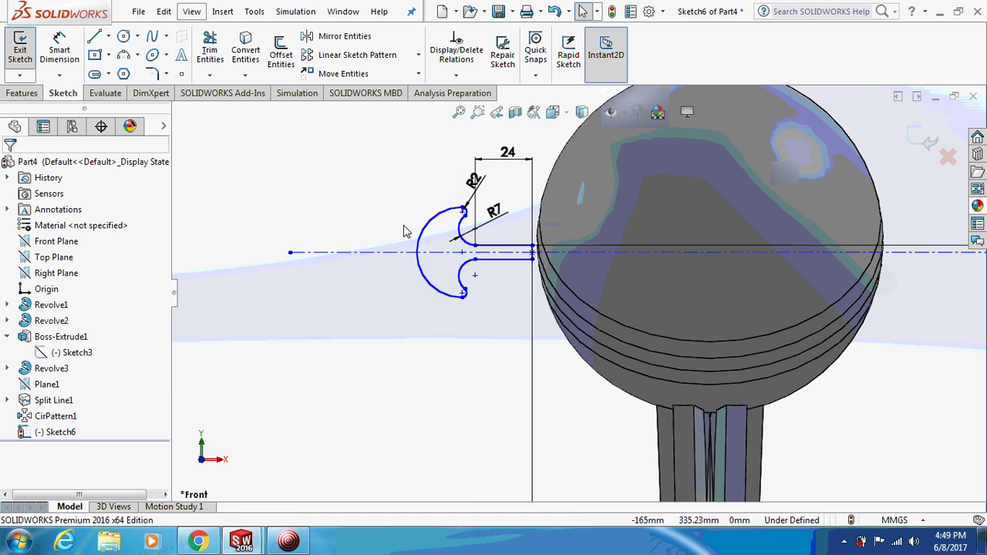
Step: Add a vertical centerline from the origin up the stem
key(f)
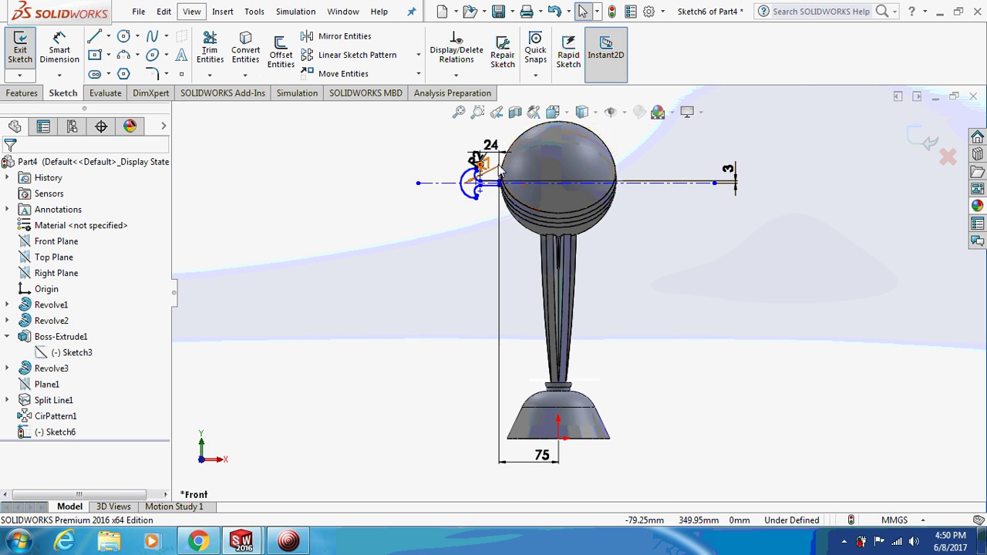
key(z)
click(108, 36)
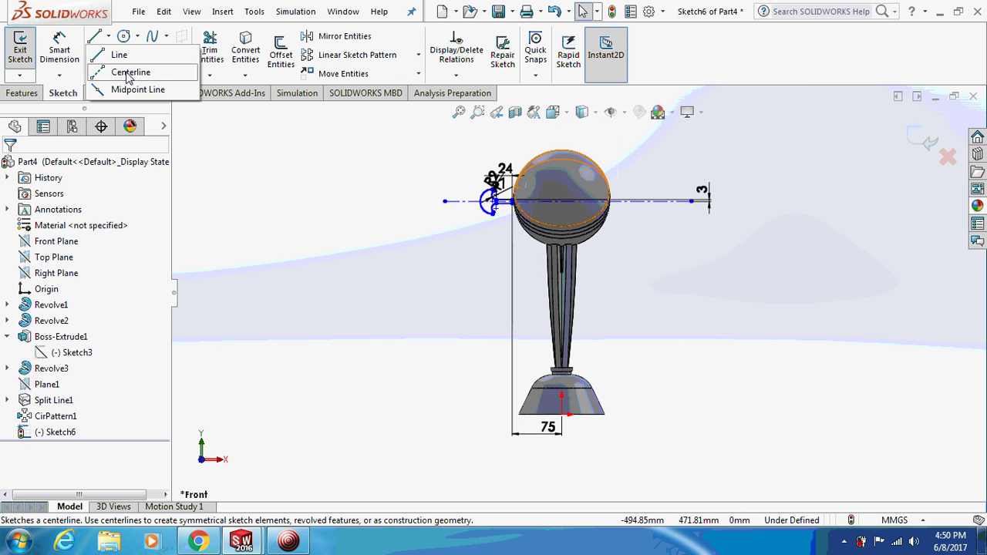
click(128, 74)
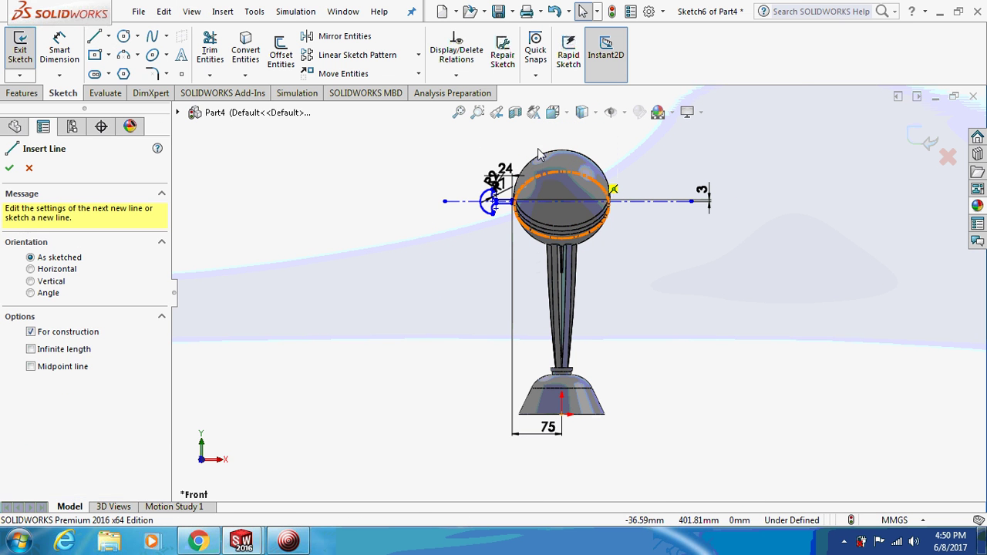
click(561, 413)
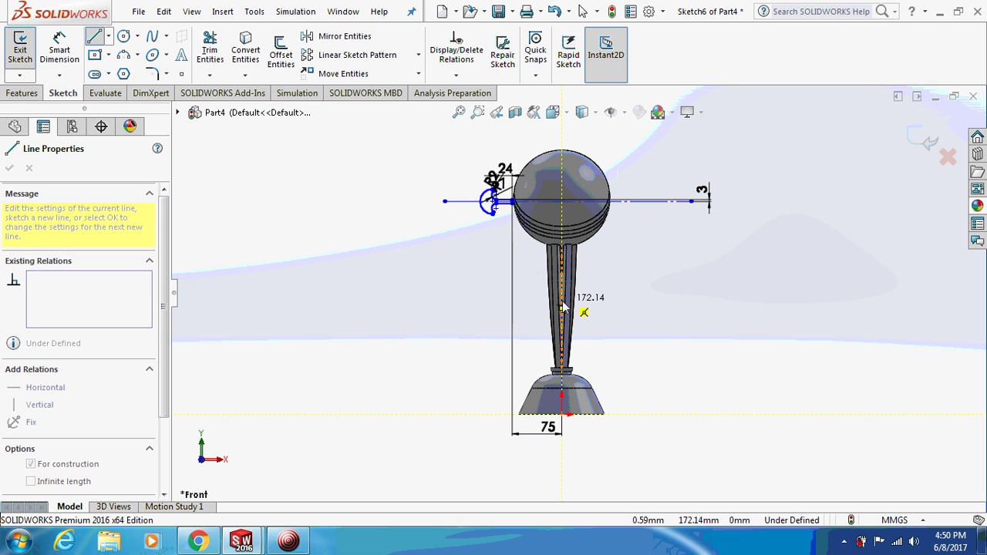
scroll(569, 309, down, 3)
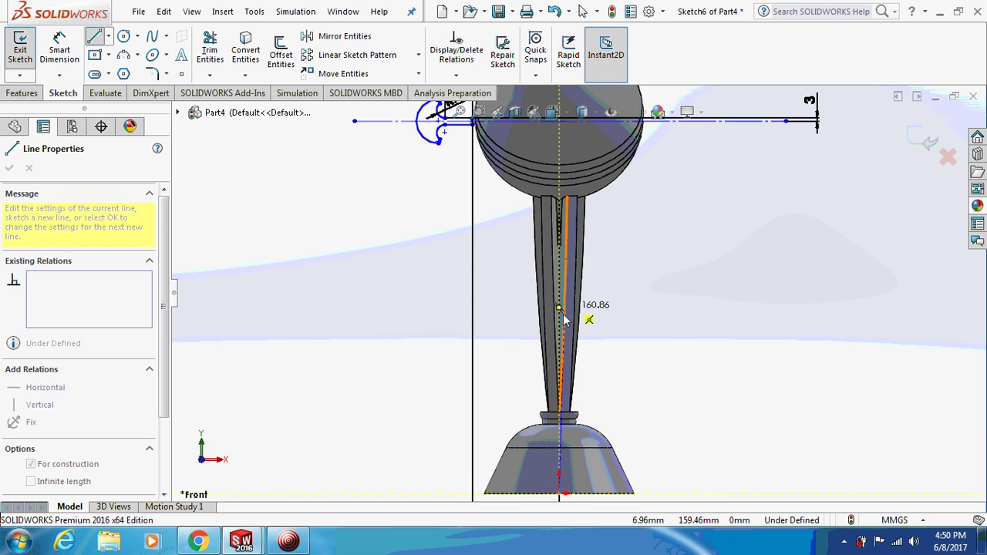
click(562, 303)
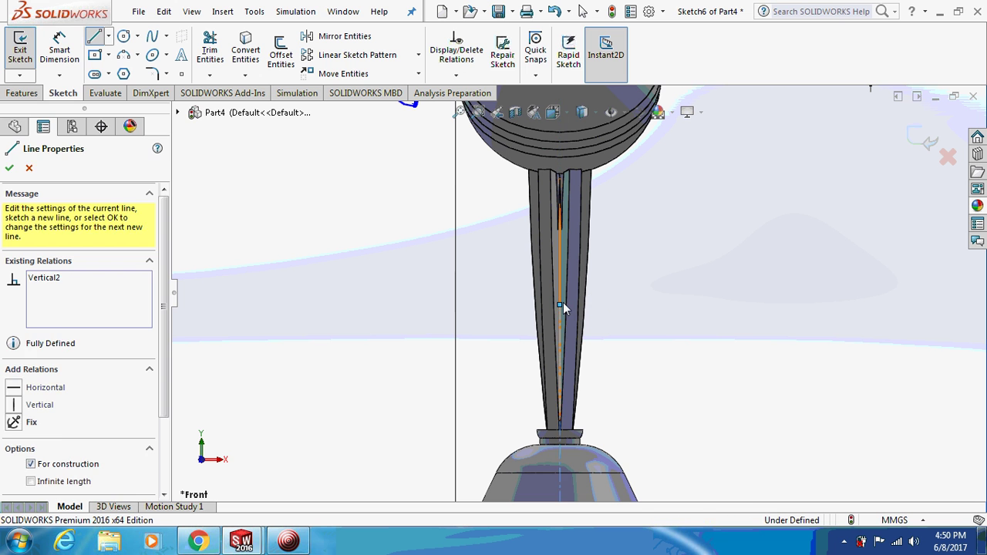
key(Escape)
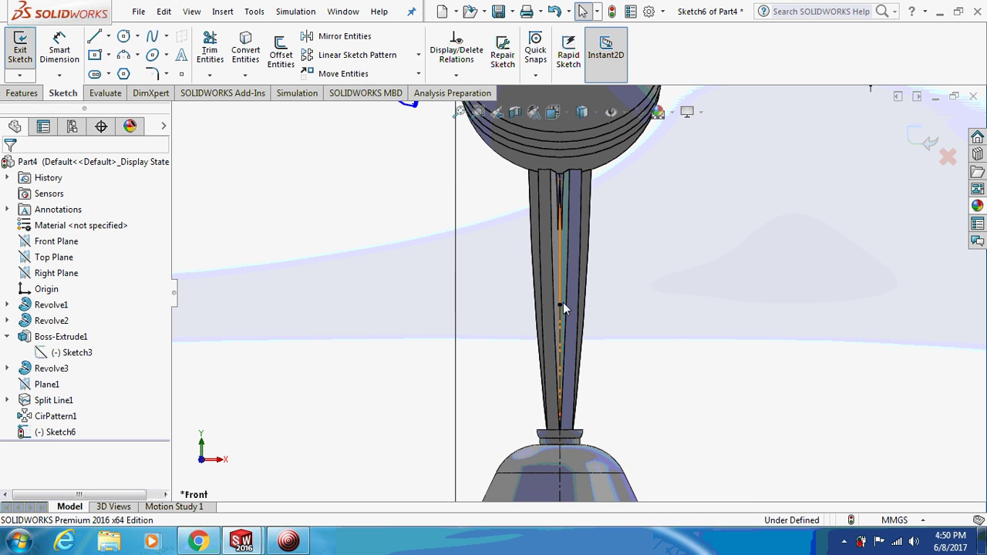
Step: Revolve Sketch6 360° about the stem centerline into the ring around the ball
click(21, 92)
click(71, 54)
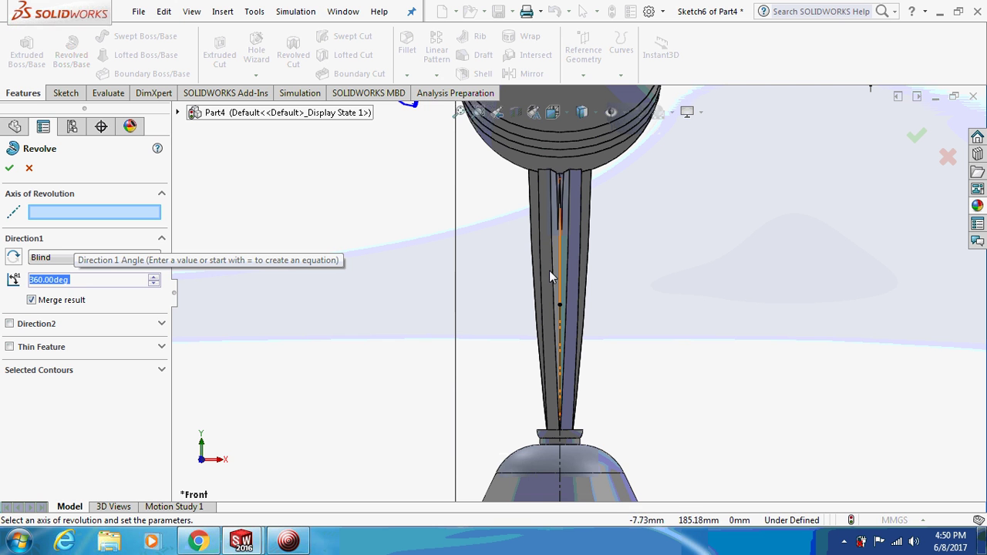
click(562, 322)
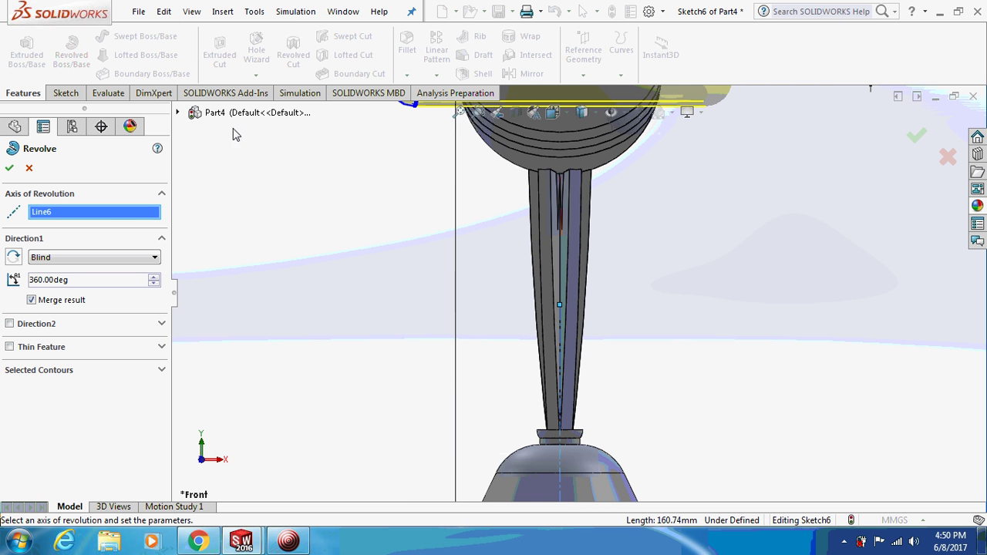
click(9, 167)
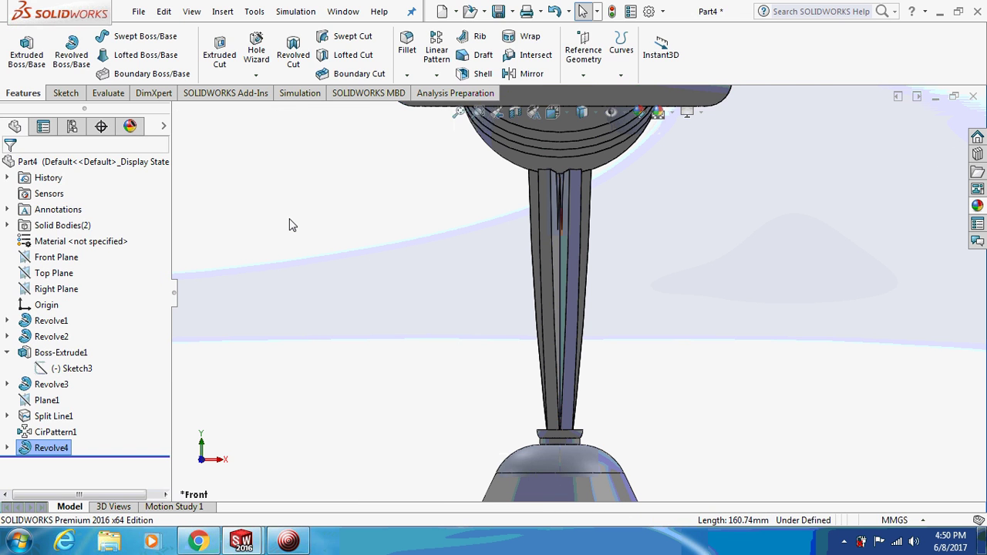
key(ctrl+1)
middle_drag(363, 208, 487, 207)
key(ctrl+1)
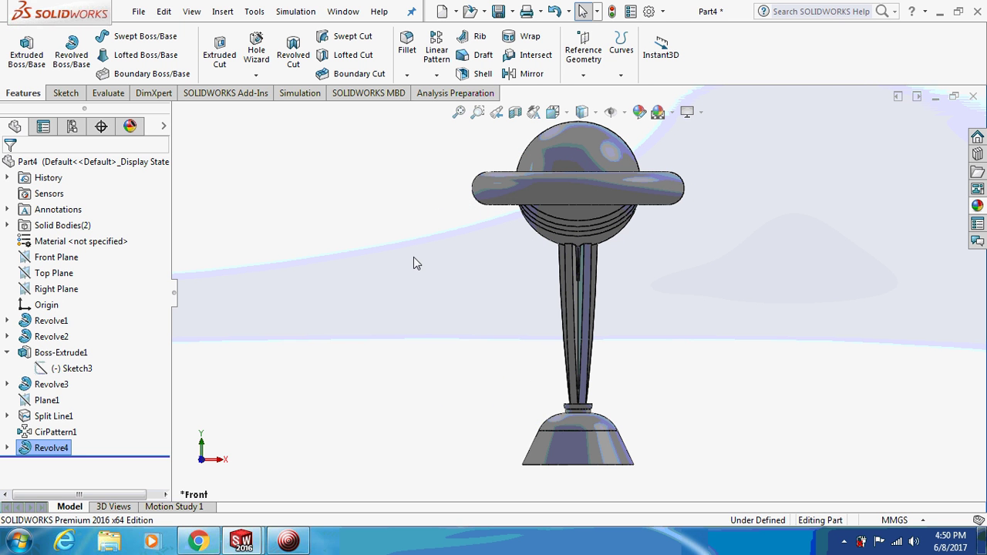
Step: Start a sketch on Plane1, face it, and draw two horizontal lines across the base
right_click(43, 403)
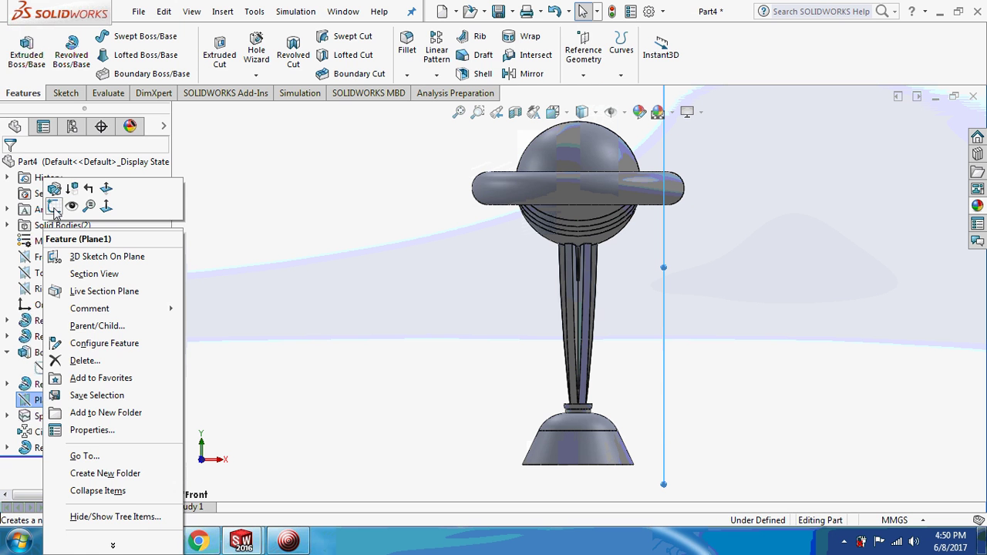
click(53, 207)
right_click(61, 399)
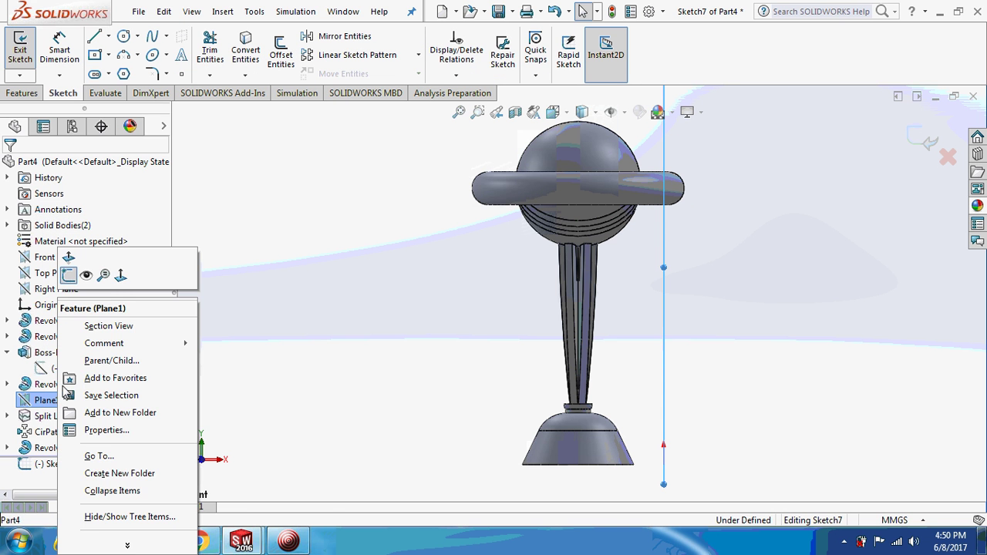
click(120, 275)
click(199, 209)
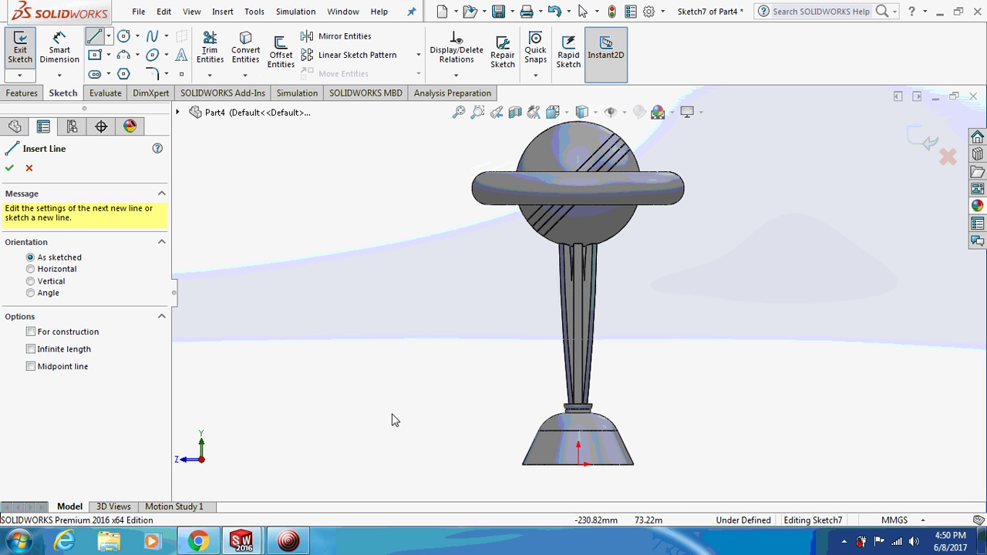
click(475, 440)
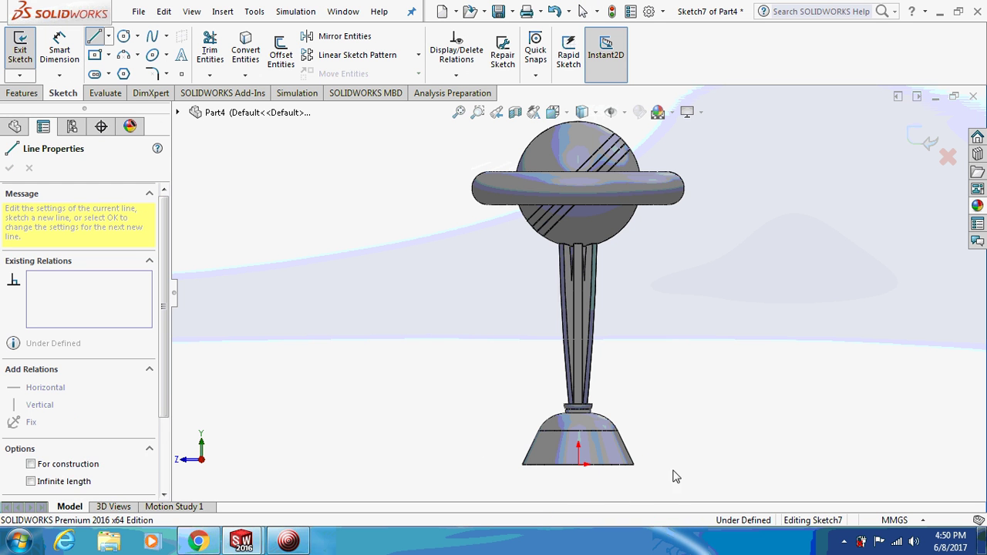
click(714, 441)
key(Escape)
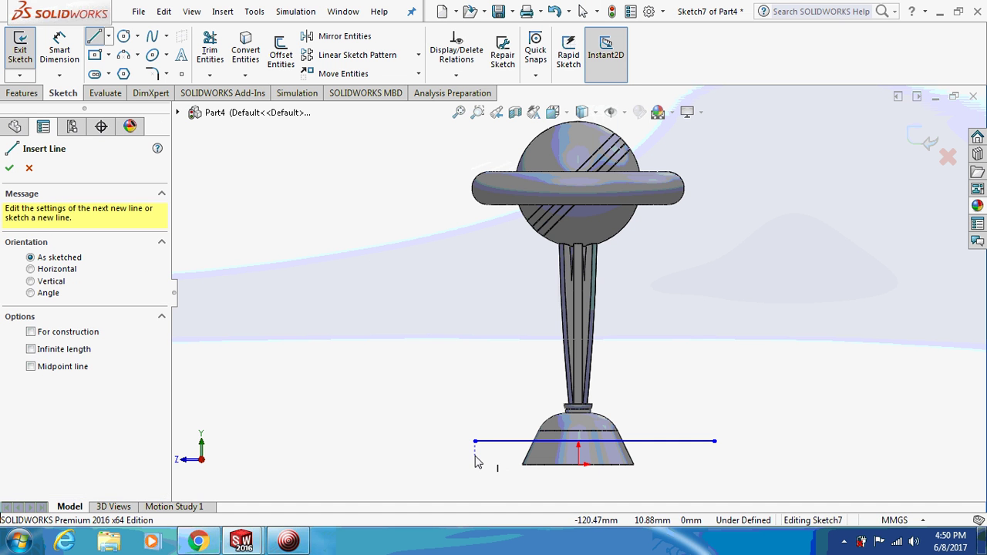
click(475, 454)
click(715, 454)
key(Escape)
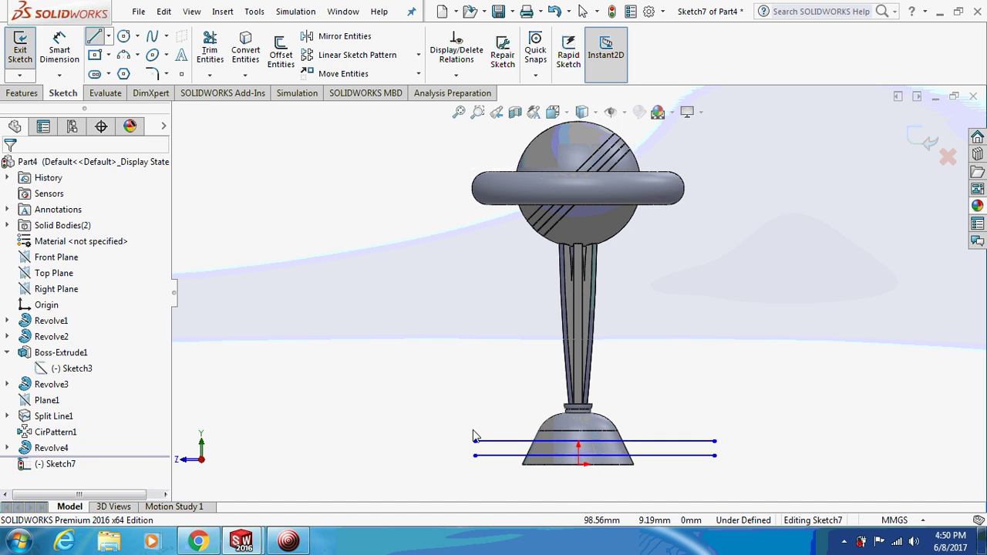
Step: Dimension each line 10 mm from the base's circular edge
click(59, 50)
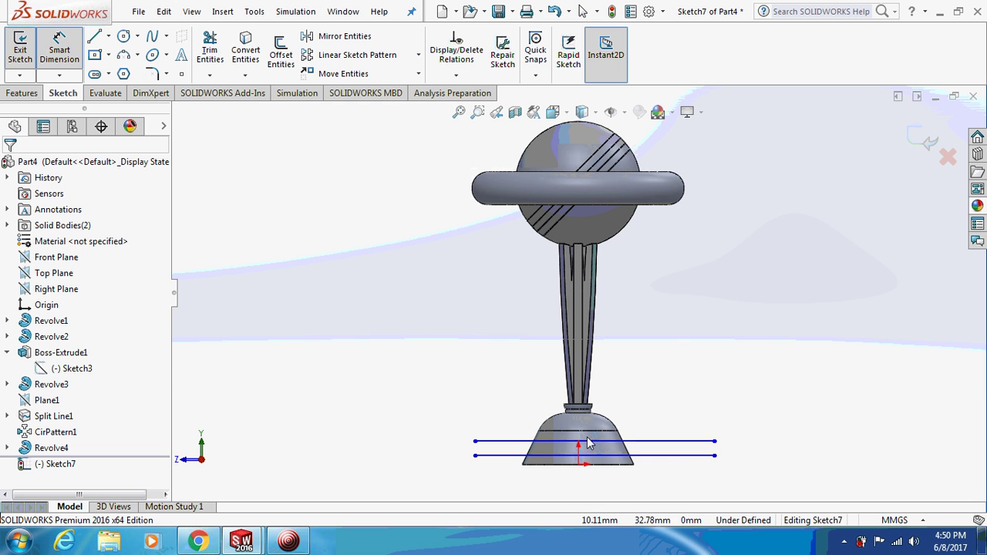
click(579, 433)
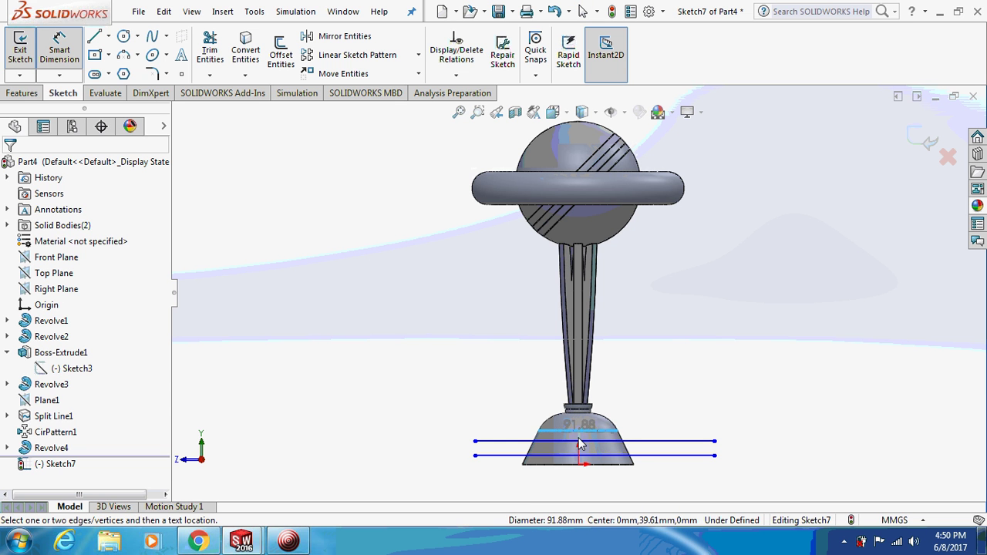
click(648, 441)
click(736, 413)
text(10)
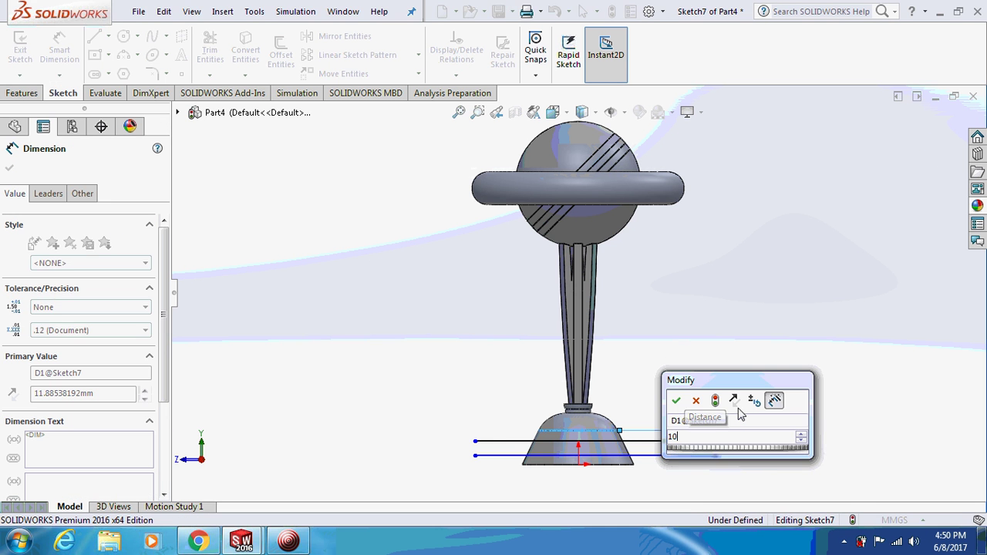
click(676, 400)
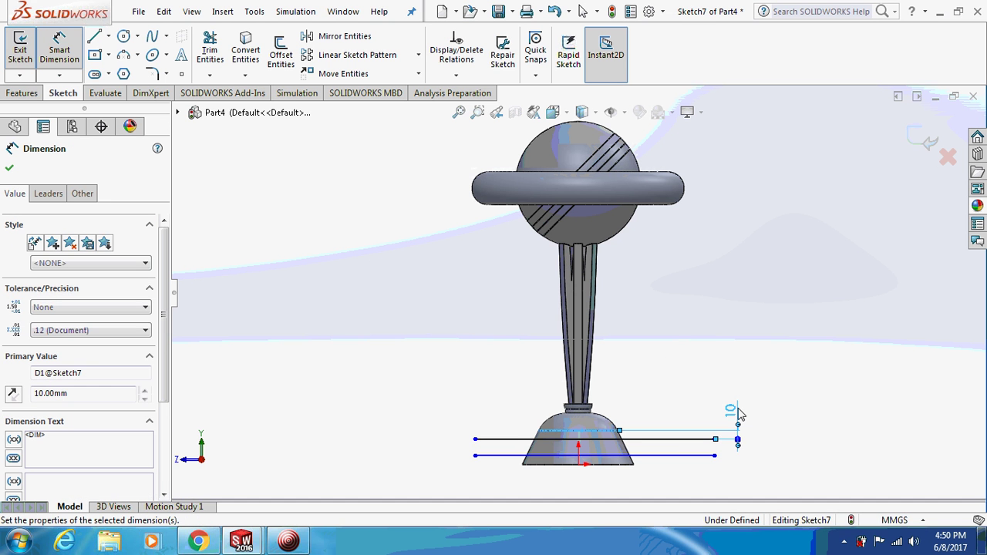
click(587, 456)
click(873, 468)
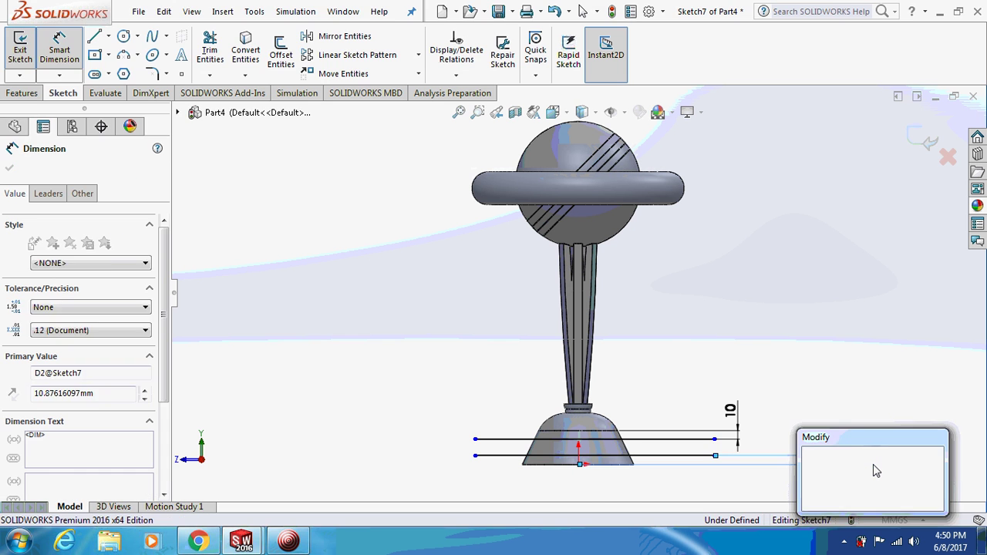
text(10)
key(Return)
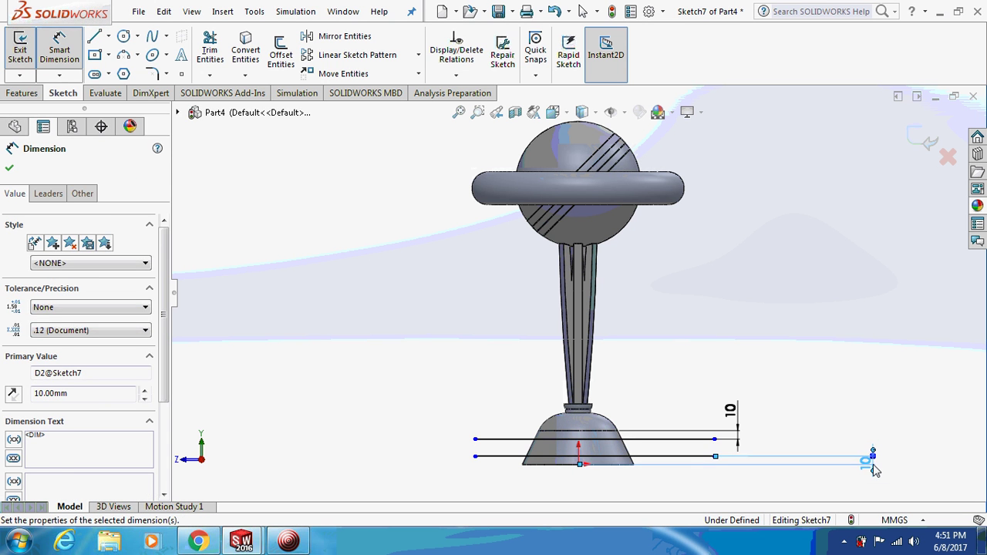
key(Escape)
click(21, 92)
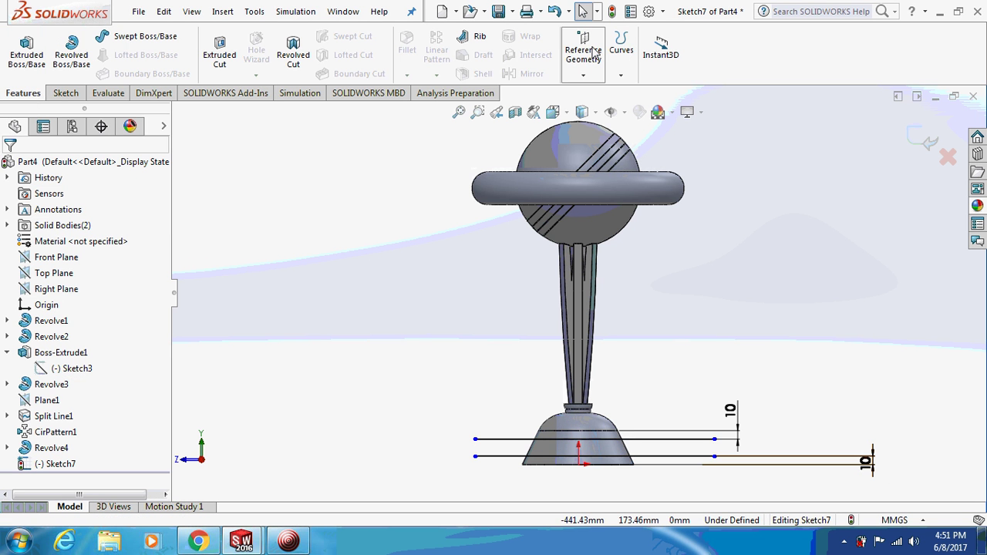
Step: Project Sketch7's two lines onto the domed base face as a projection Split Line
click(621, 49)
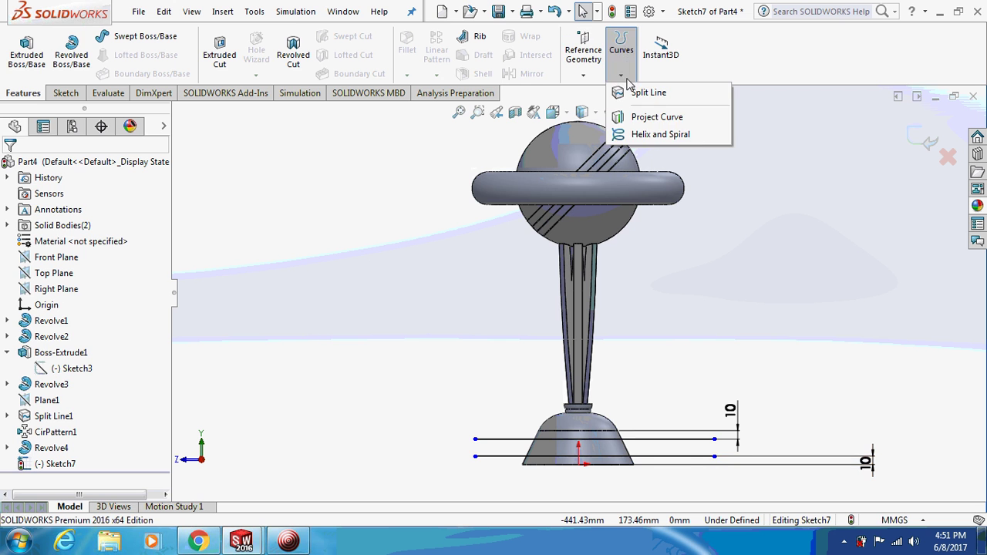
click(638, 91)
mouse_move(363, 356)
middle_down()
mouse_move(390, 364)
mouse_move(319, 351)
middle_up()
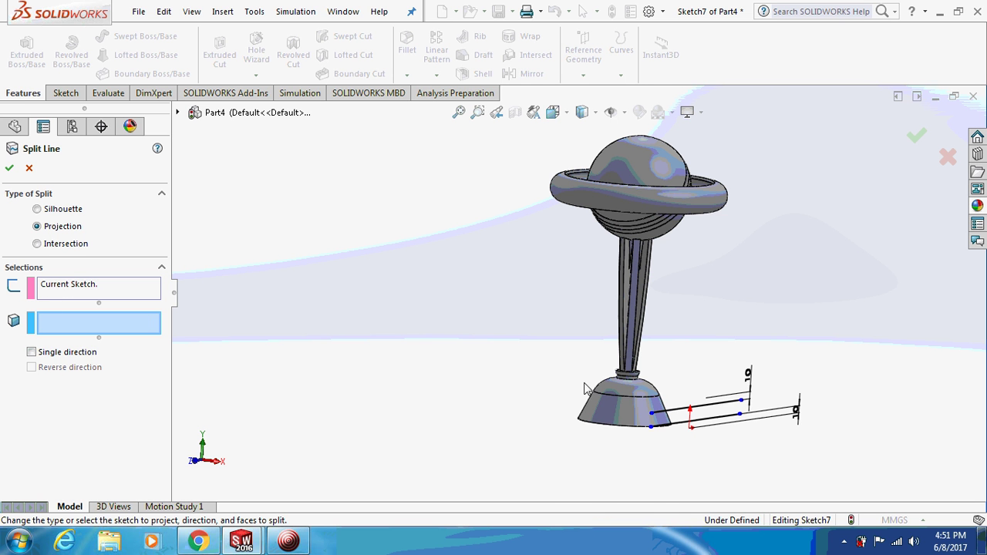
click(620, 404)
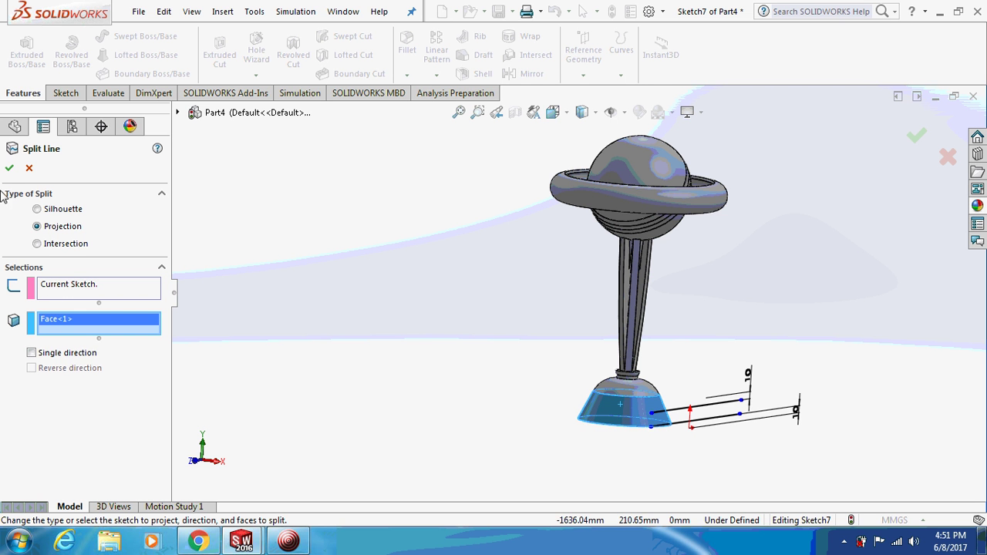
click(10, 169)
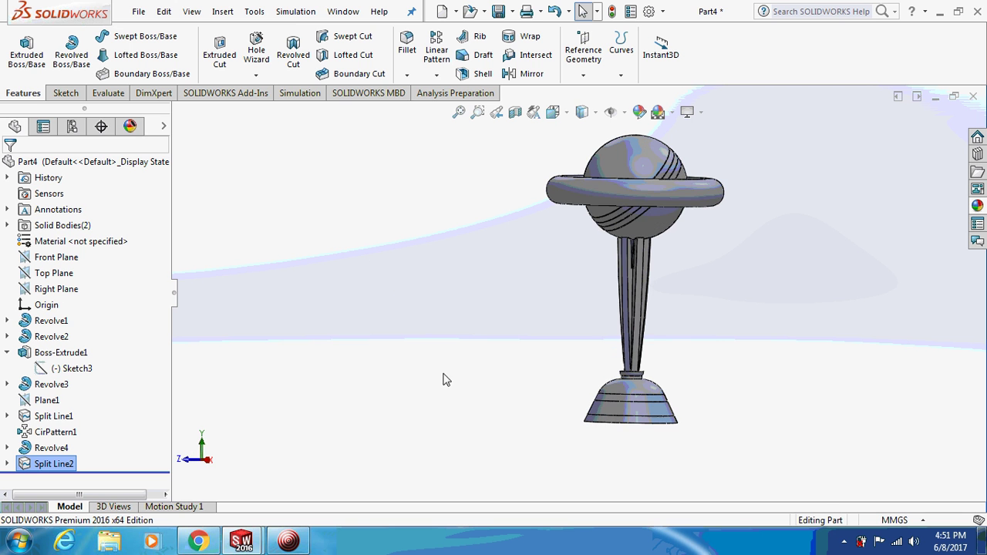
Step: Knit the base's split band face into its own surface body, Surface Bodies(1)
click(607, 414)
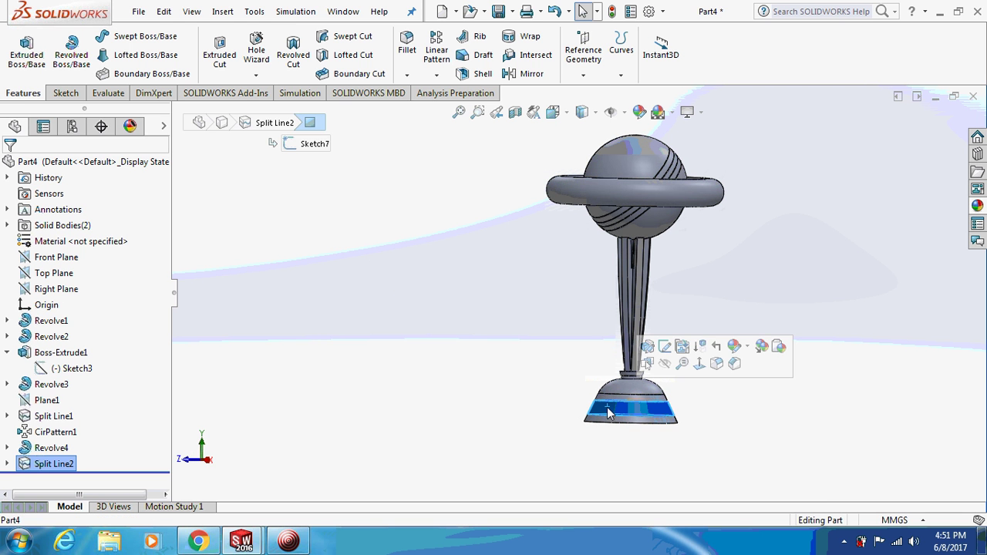
click(223, 11)
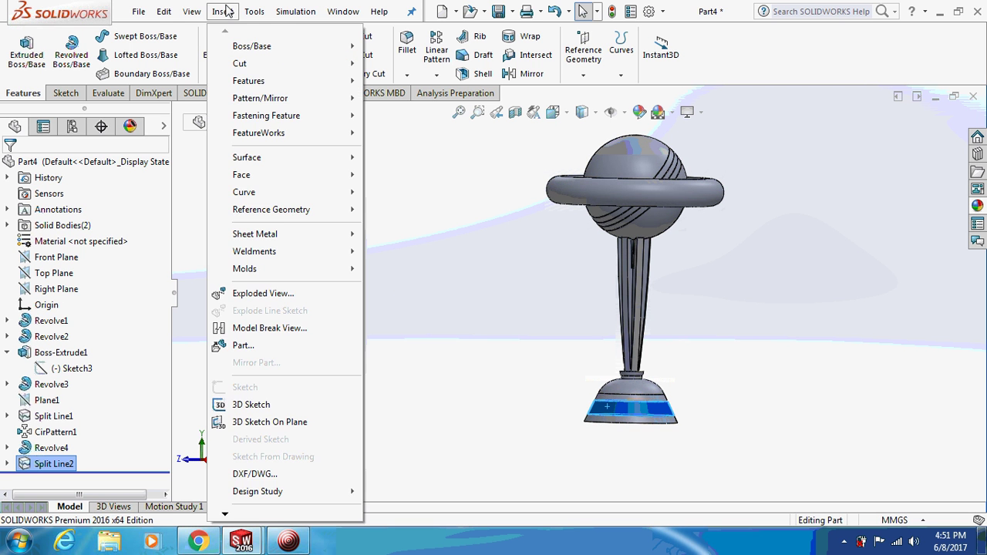
mouse_move(243, 49)
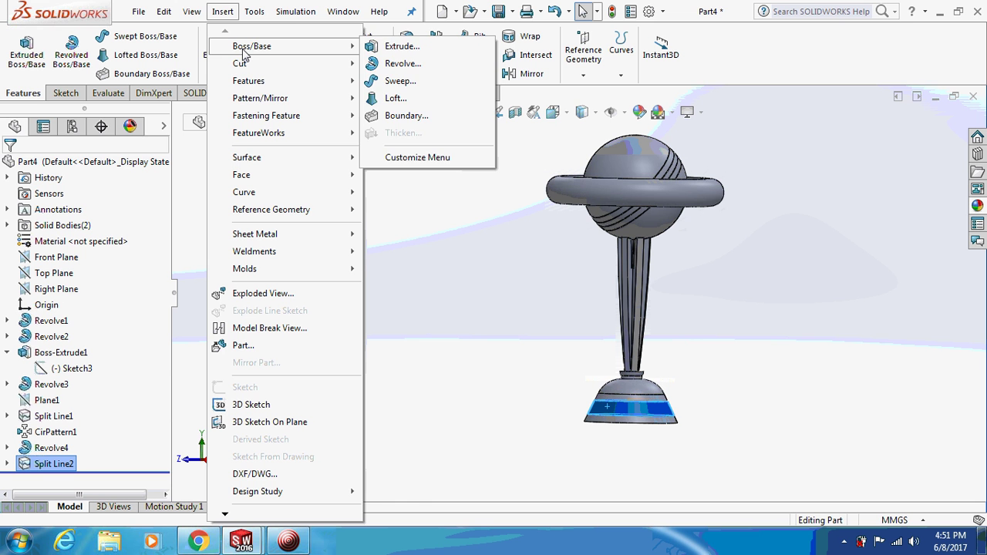
mouse_move(247, 85)
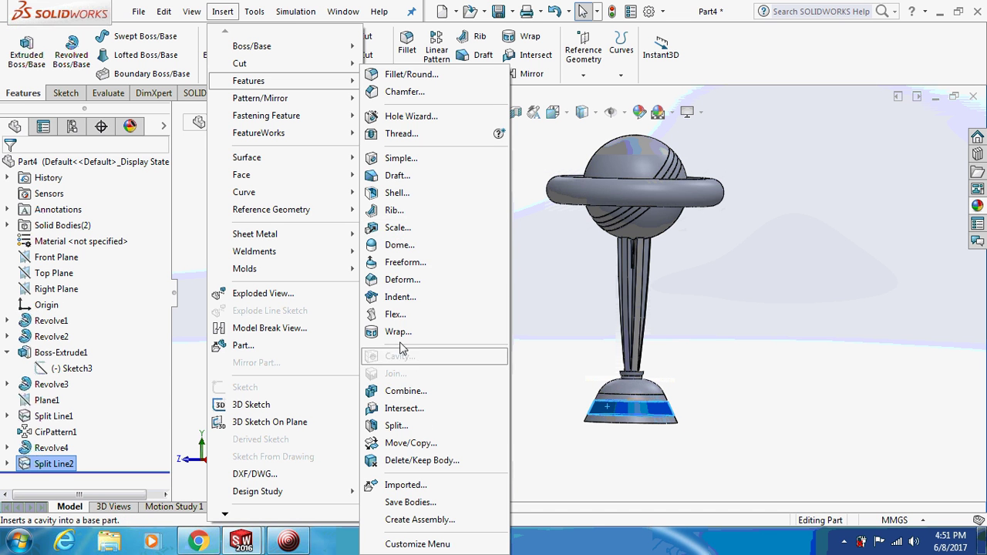
mouse_move(274, 158)
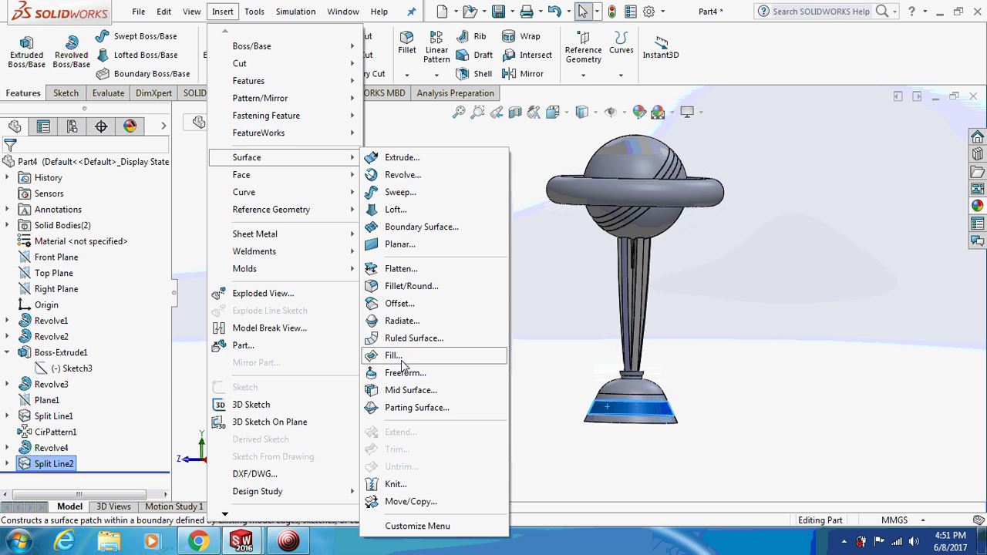
click(397, 484)
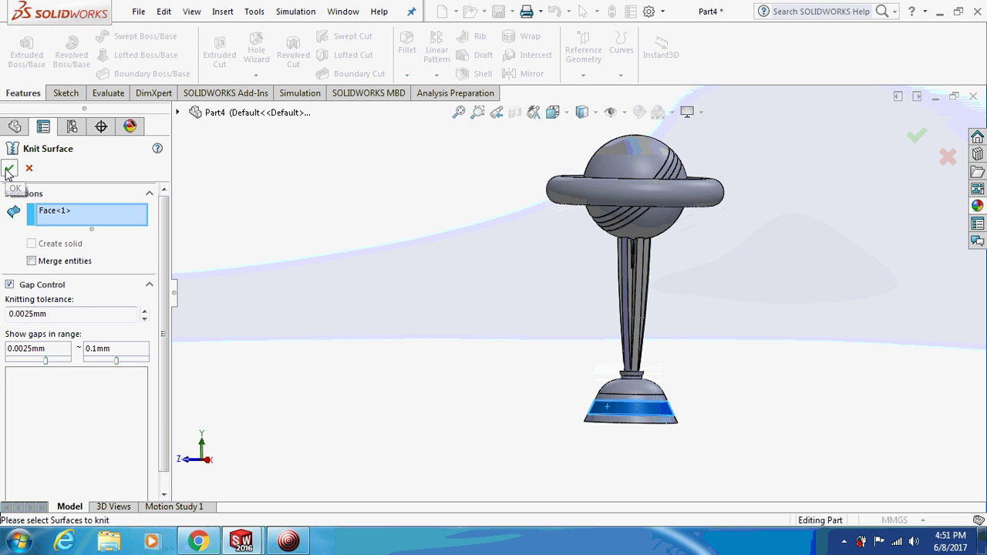
click(9, 169)
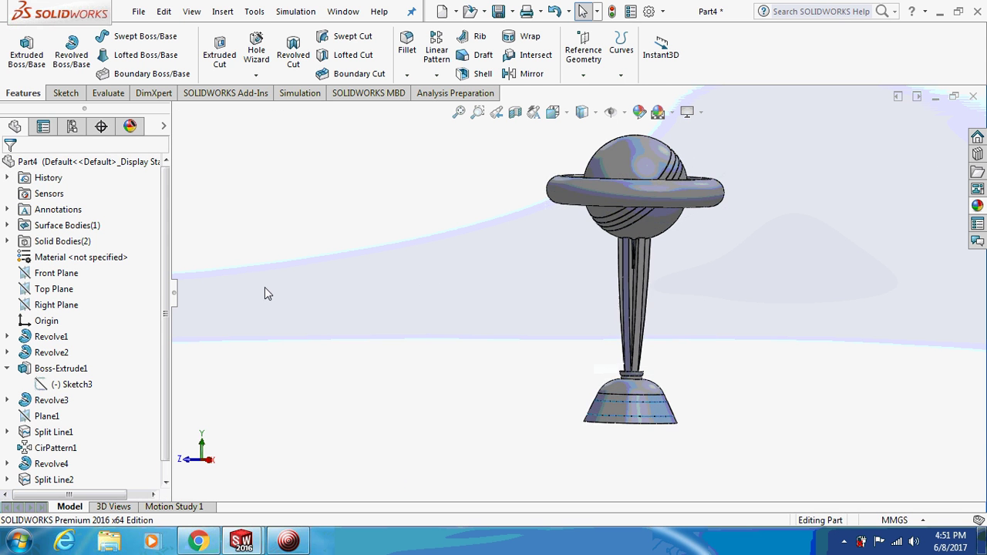
Step: Sketch a circle of about 7.8 radius on Plane1, between the base's two bands
click(47, 416)
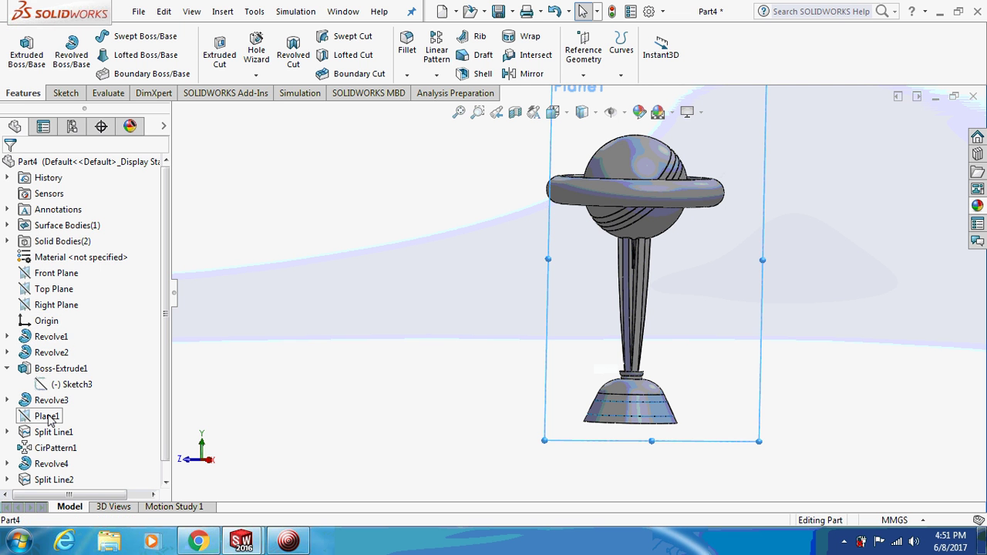
right_click(48, 416)
click(60, 199)
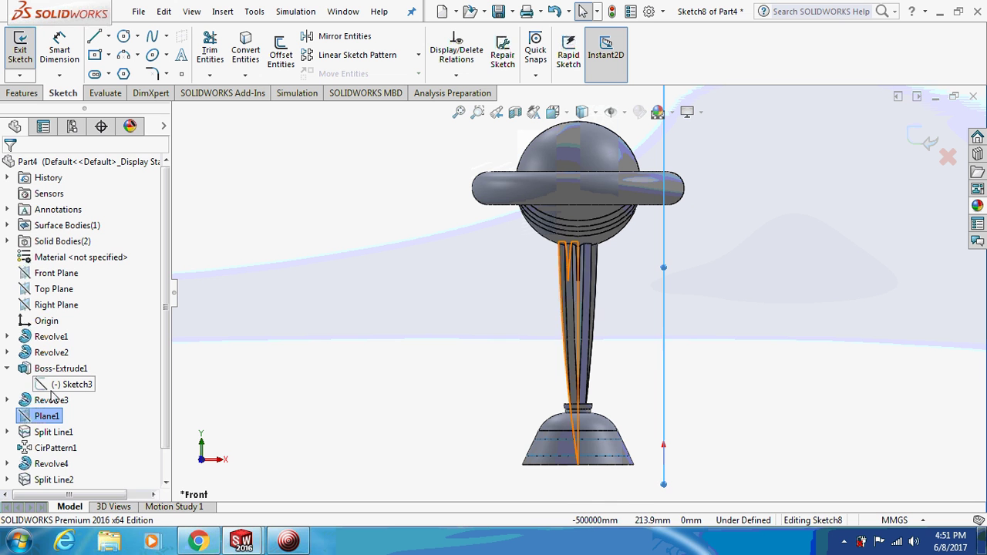
right_click(46, 418)
click(108, 275)
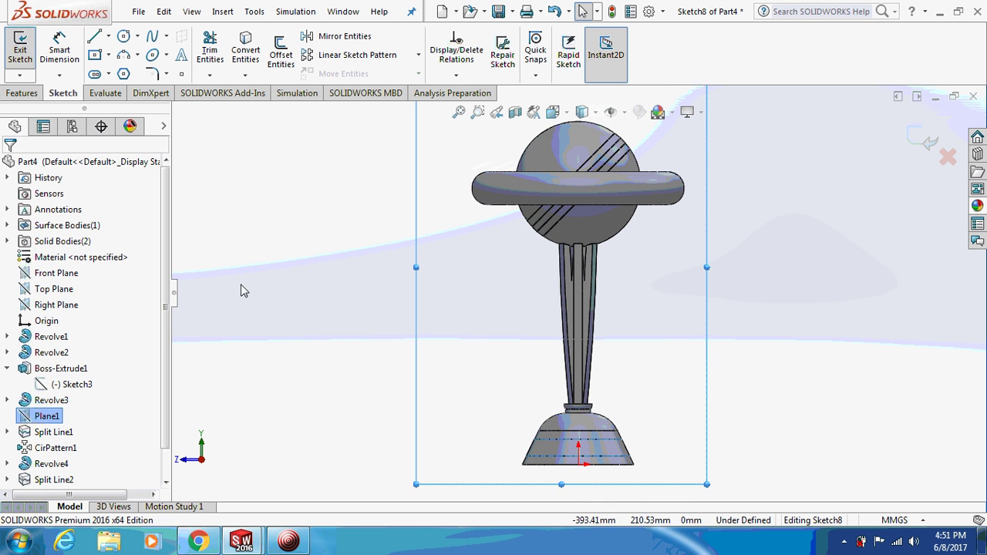
click(124, 36)
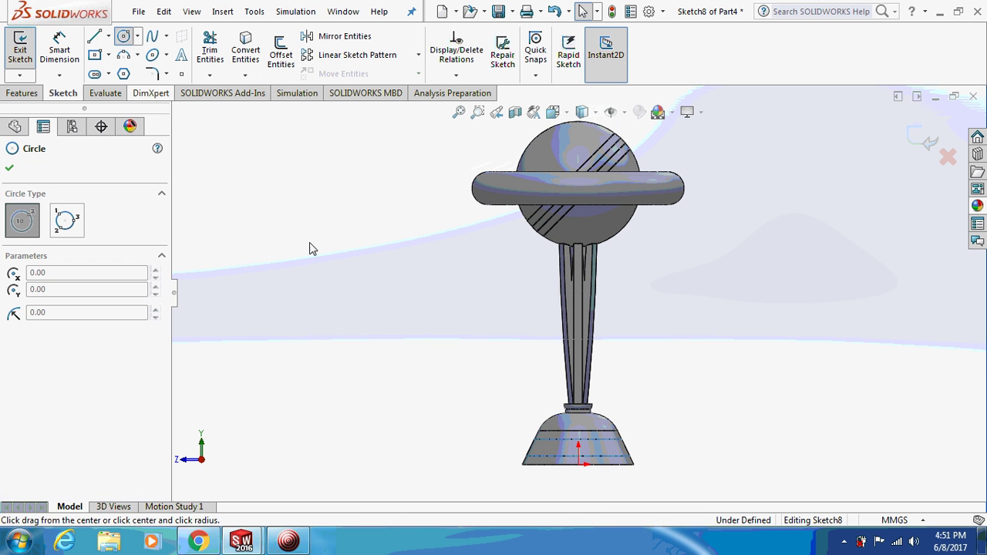
scroll(539, 231, up, 2)
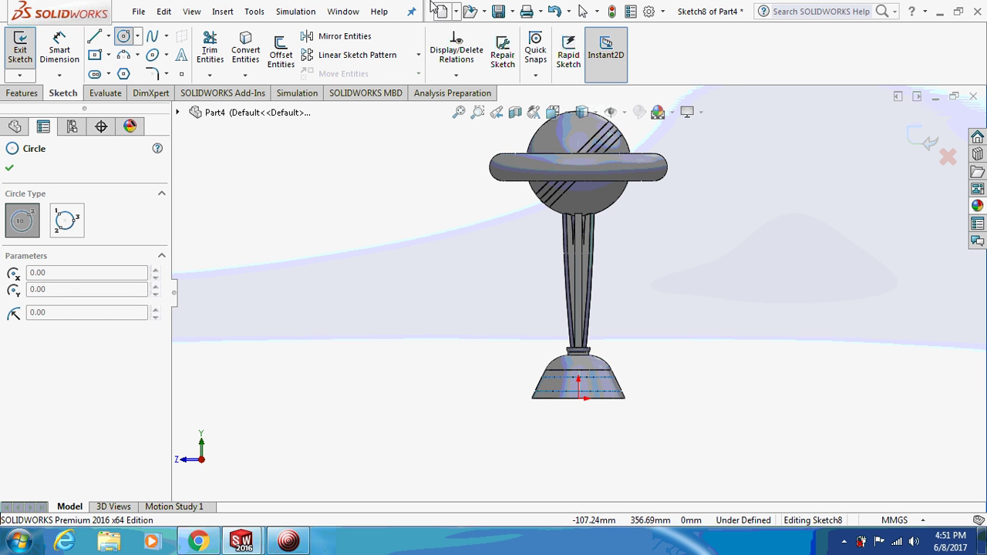
scroll(555, 347, up, 4)
scroll(557, 280, down, 3)
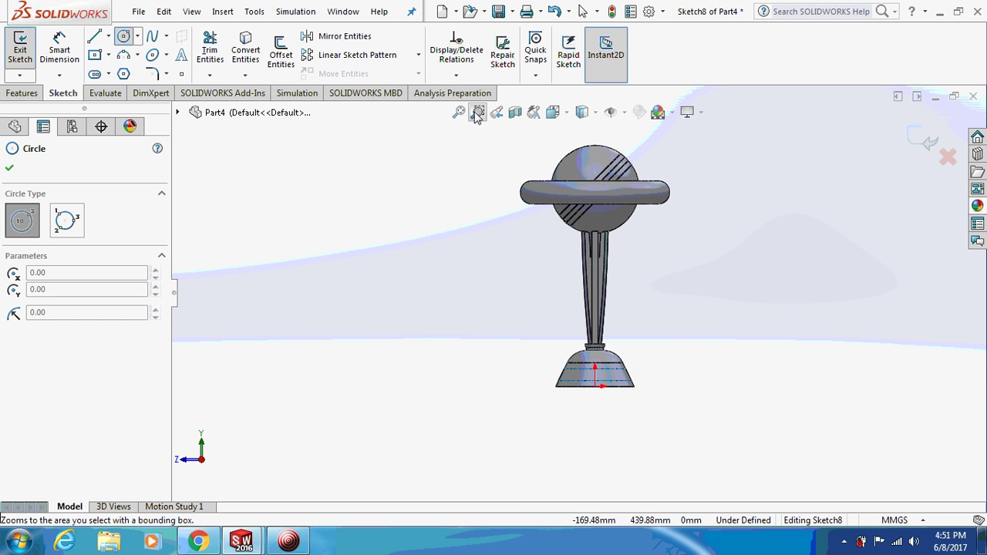
click(477, 112)
drag(502, 302, 777, 466)
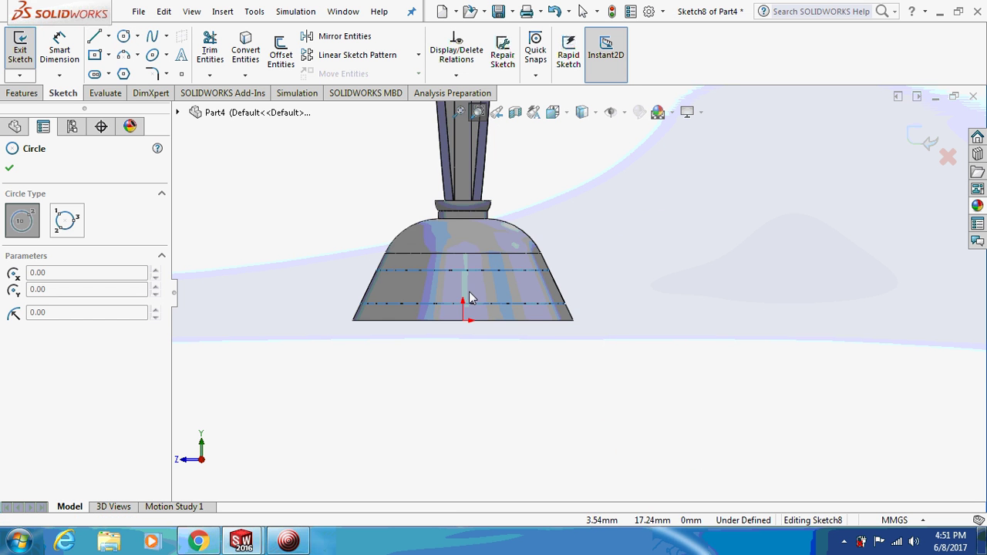
key(Escape)
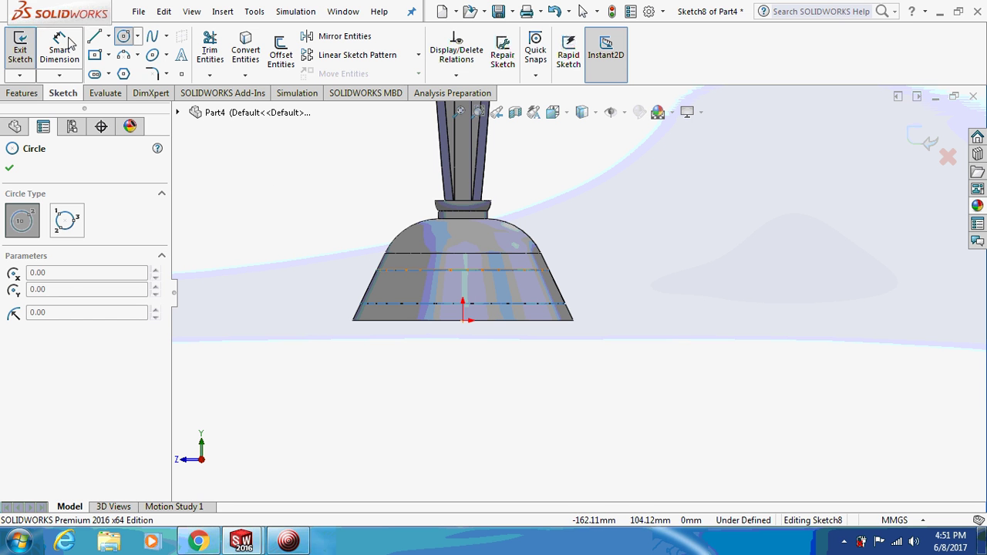
click(462, 286)
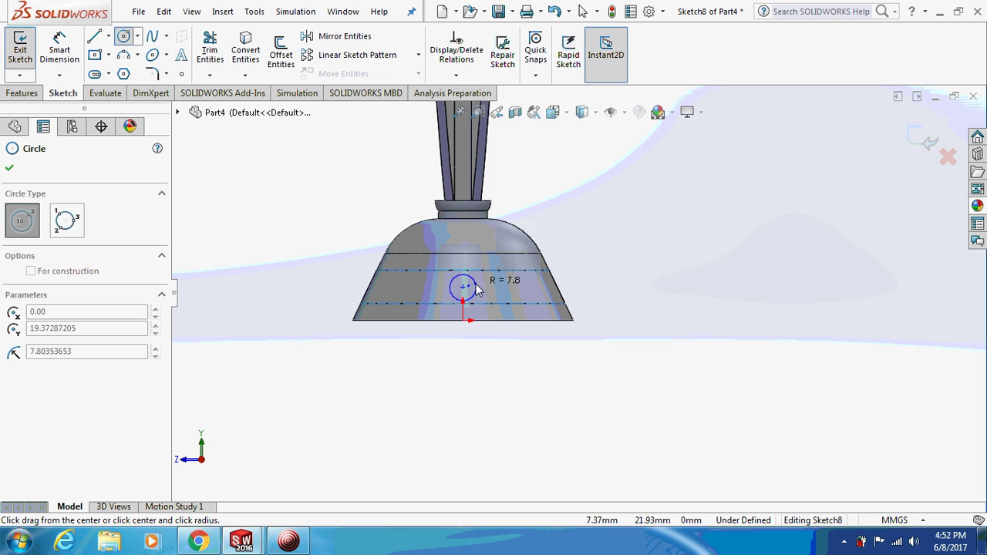
click(476, 289)
key(Escape)
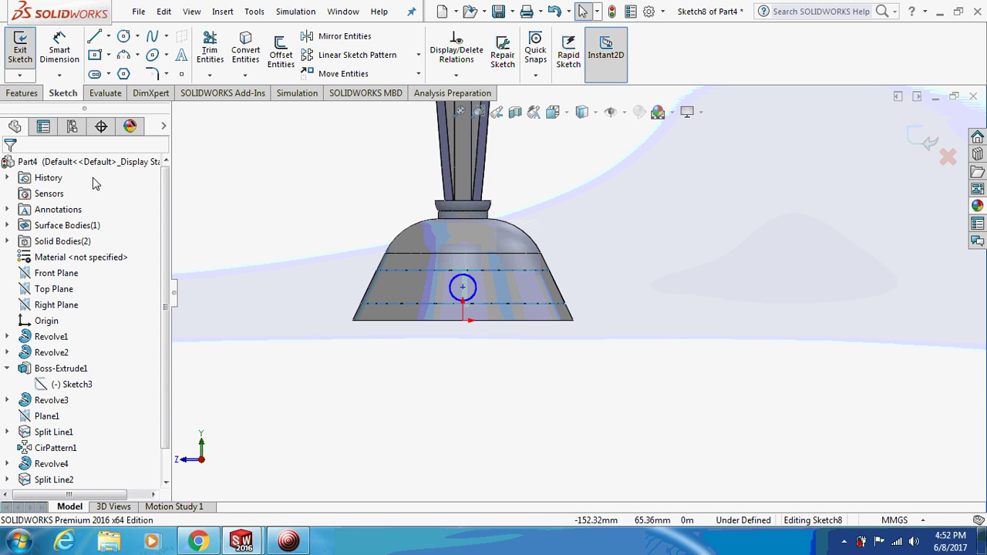
Step: Project the circle onto the base's banded face as a Split Line
click(10, 98)
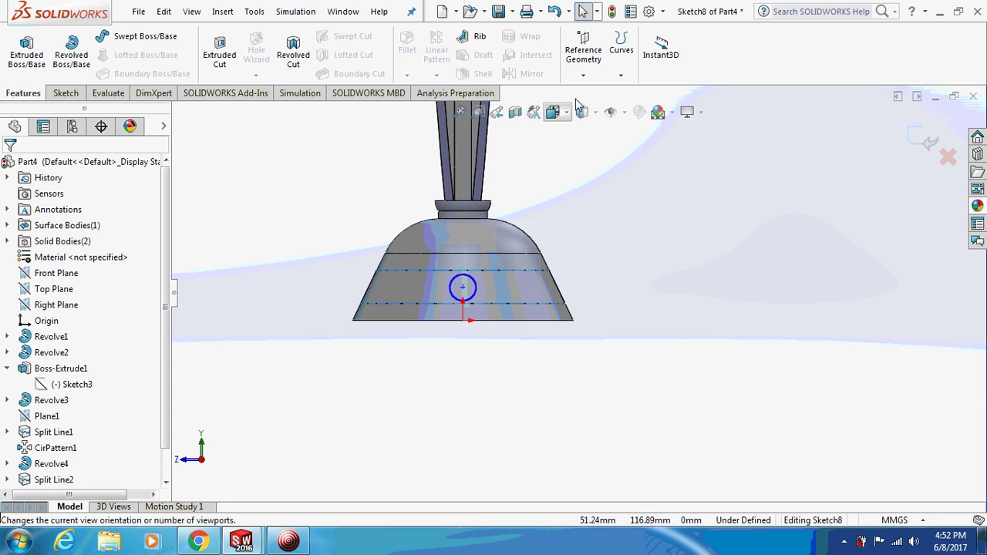
click(626, 68)
click(638, 94)
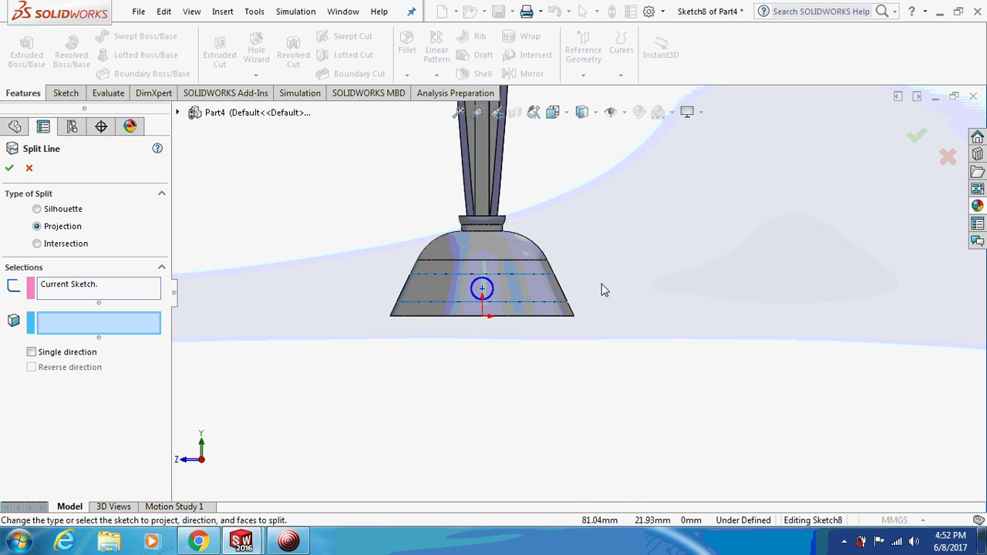
click(471, 303)
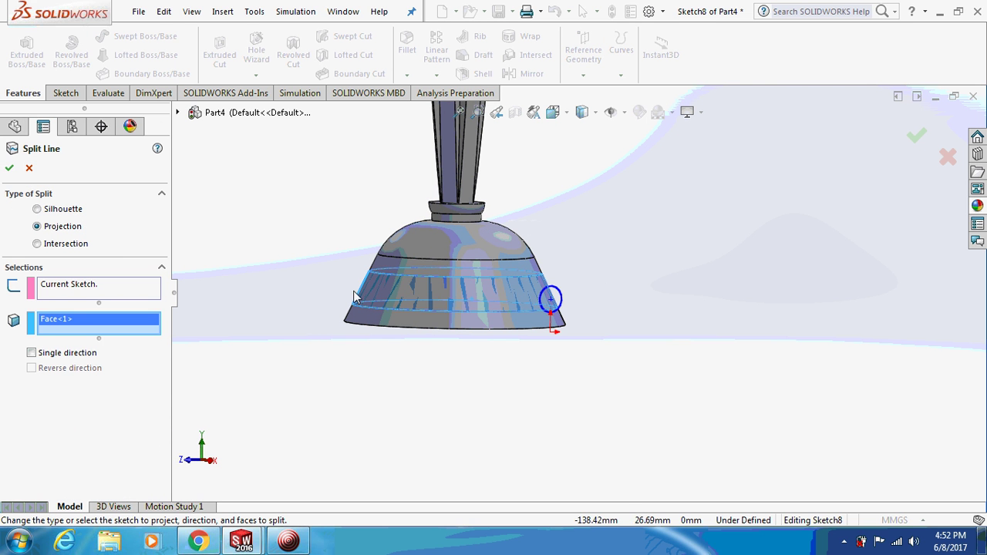
click(9, 169)
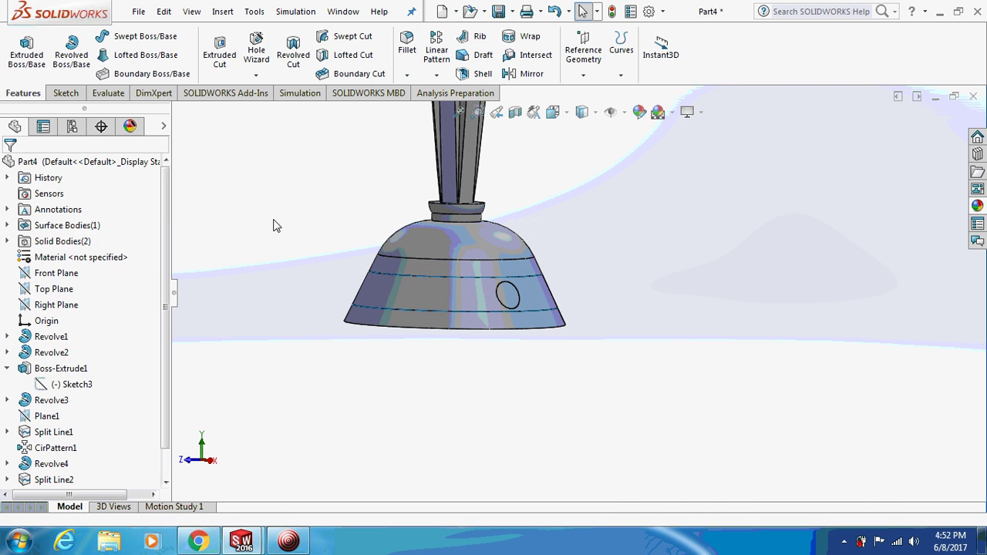
middle_drag(261, 224, 273, 281)
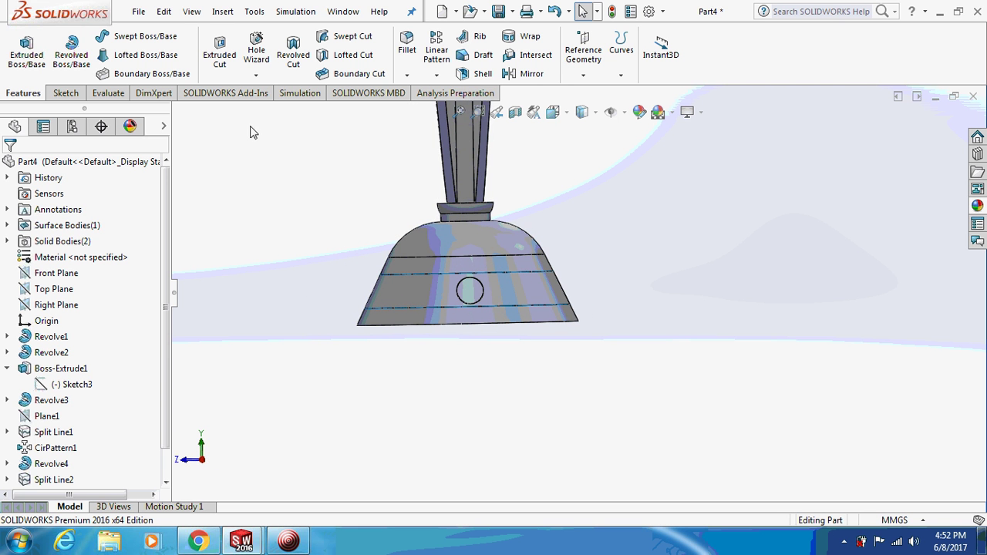
Step: Try knitting the base's band surface, which fails, and cancel the Knit
click(230, 16)
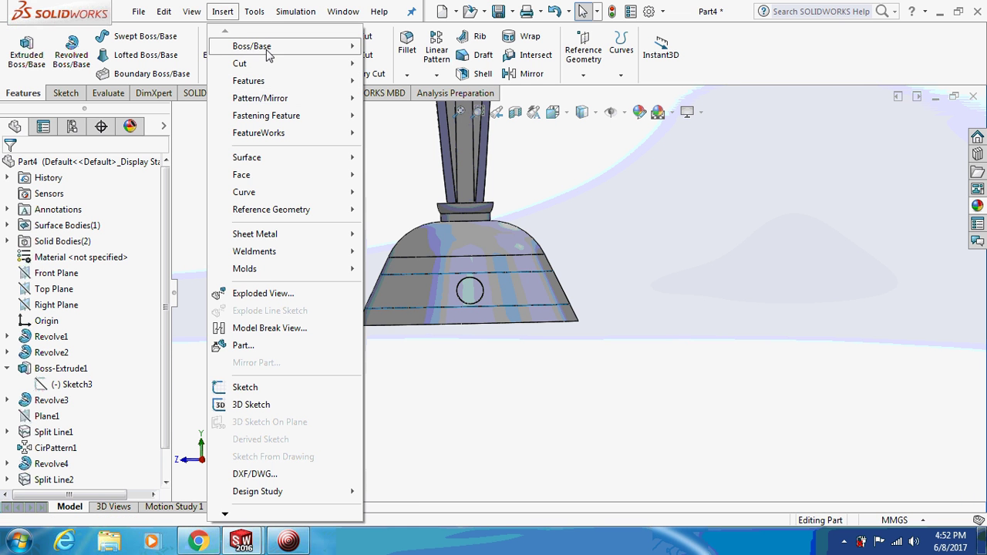
mouse_move(308, 157)
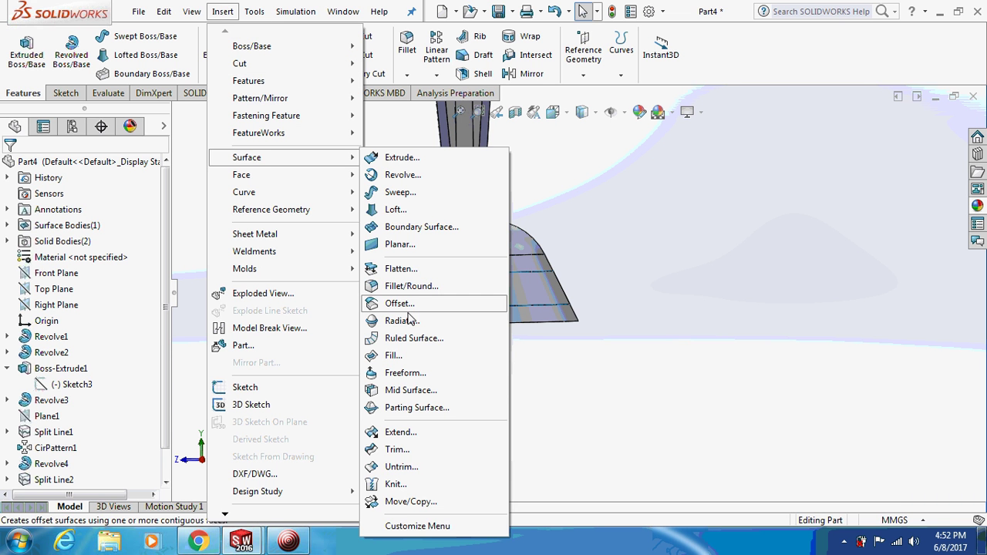
click(395, 480)
click(468, 293)
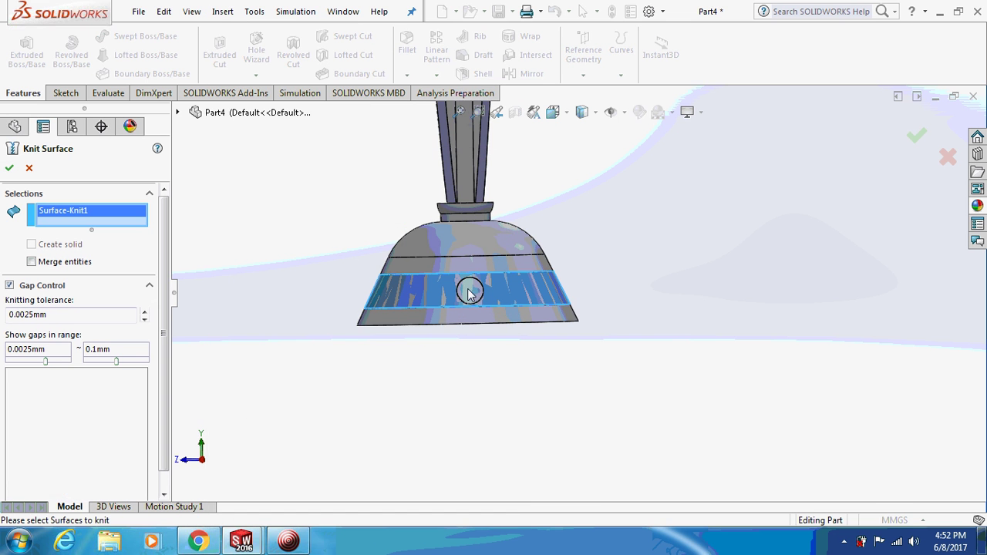
middle_drag(743, 280, 377, 322)
right_click(87, 218)
click(114, 237)
click(410, 303)
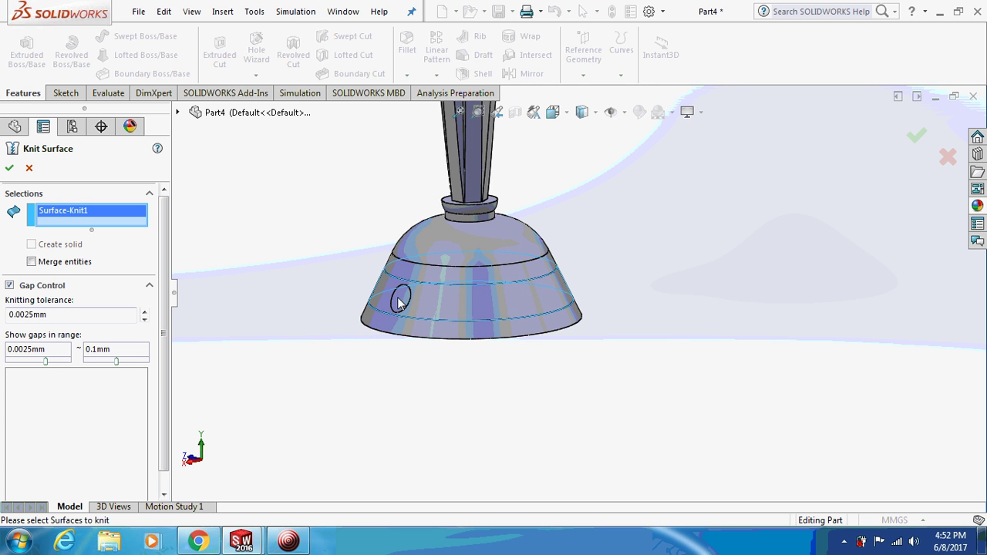
click(10, 167)
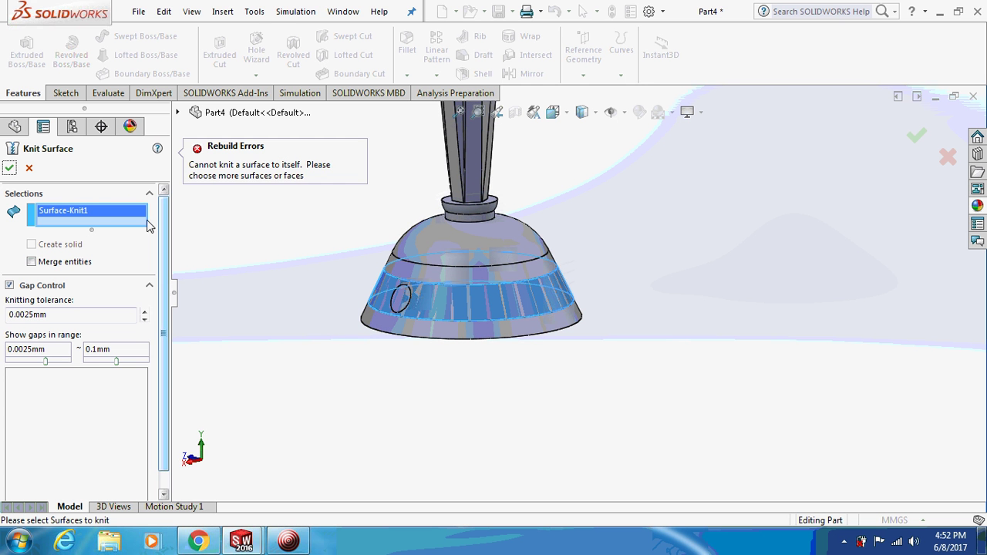
key(Escape)
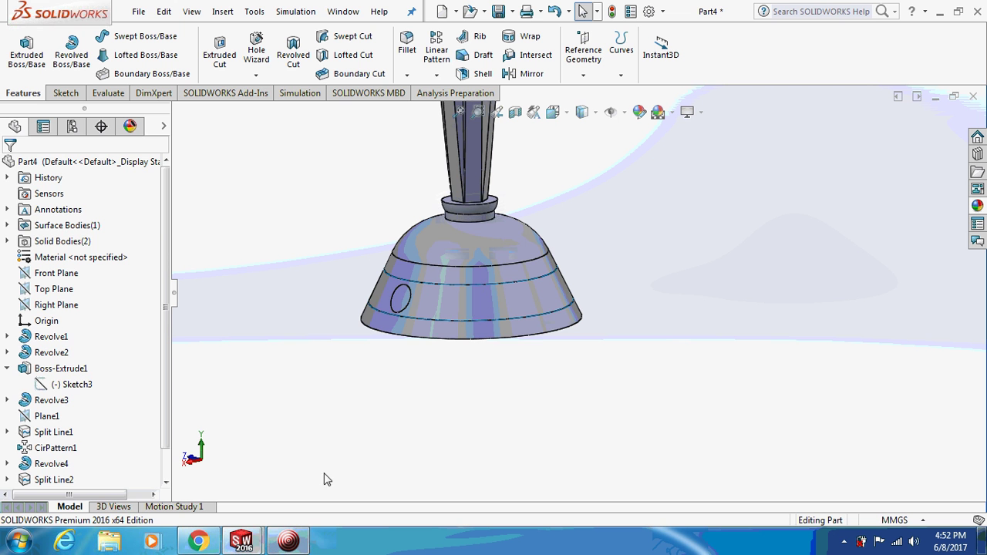
Step: Knit the circular badge face into a second surface body
click(400, 298)
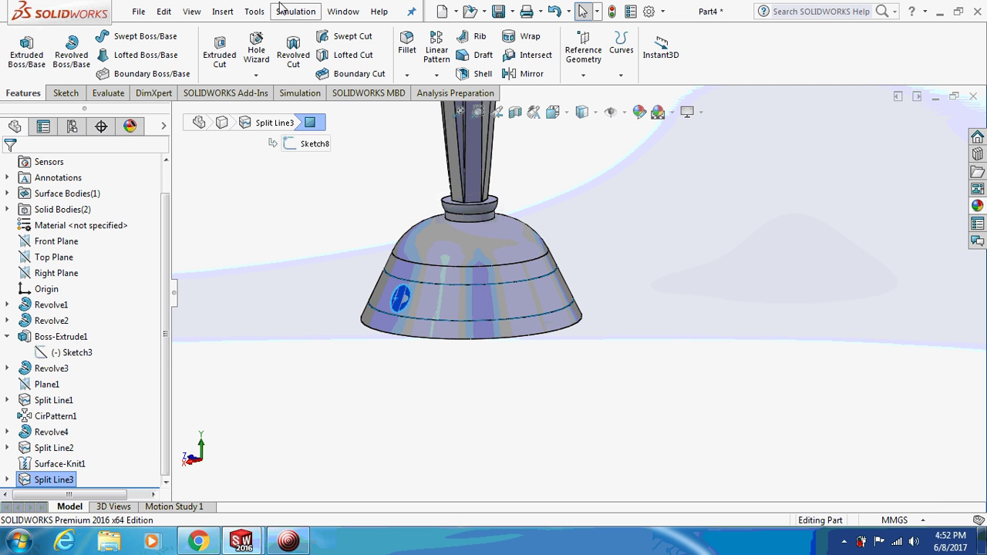
click(224, 13)
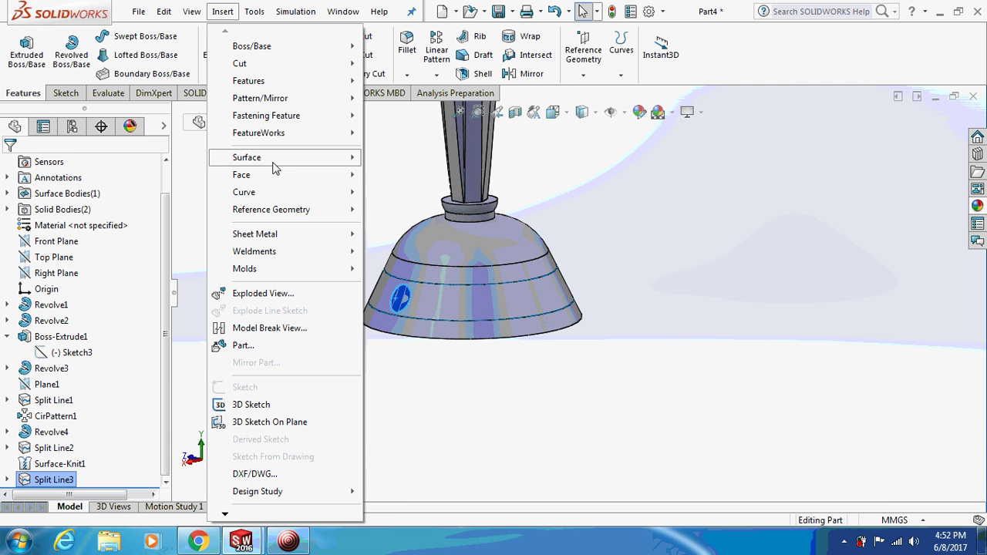
mouse_move(272, 161)
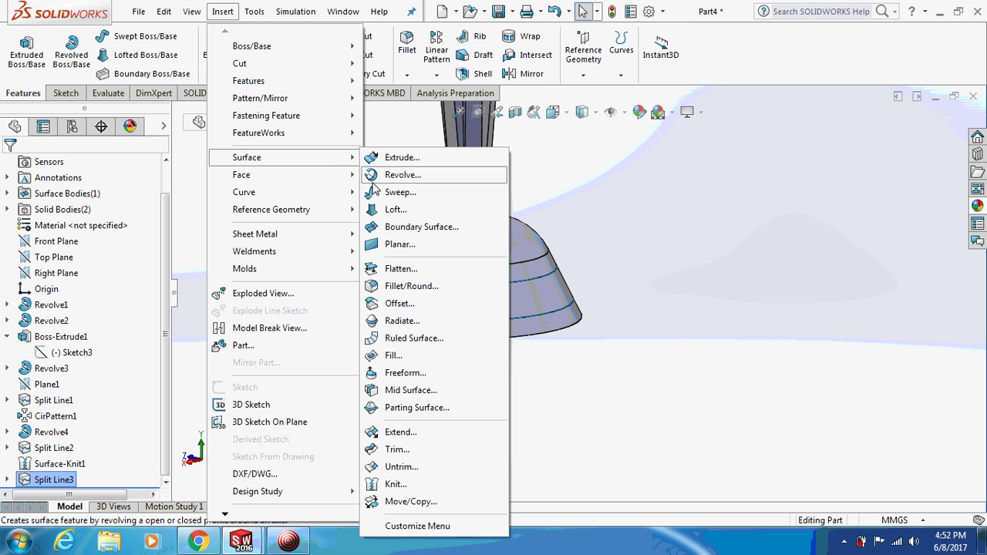
click(393, 484)
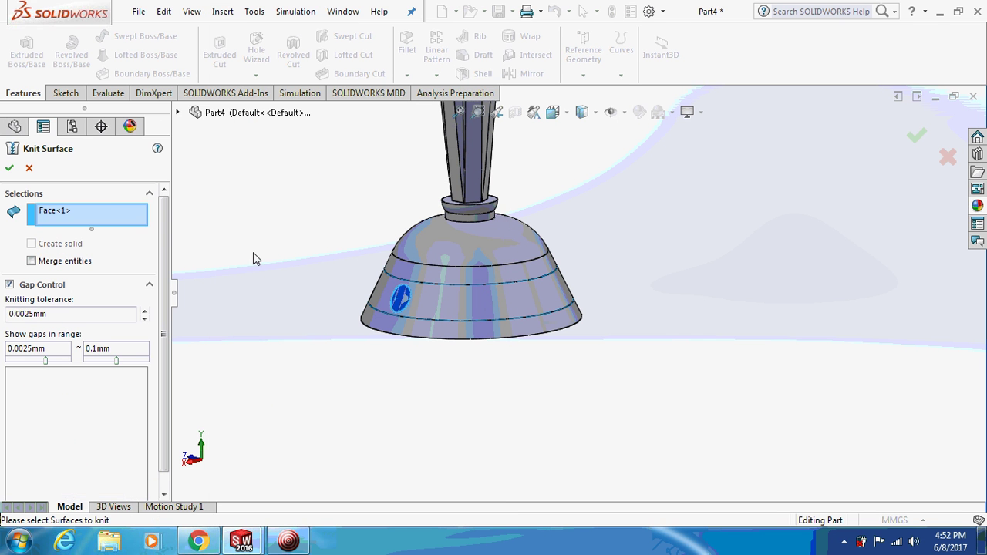
click(9, 169)
middle_drag(269, 223, 339, 231)
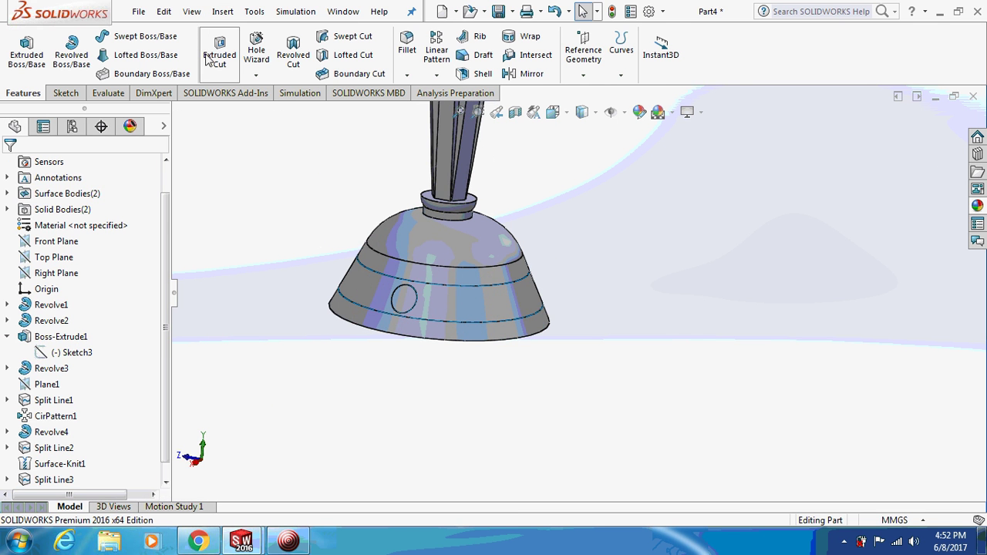
Step: Open the Thicken command from Insert > Boss/Base, starting at 10.00mm
click(219, 13)
mouse_move(243, 50)
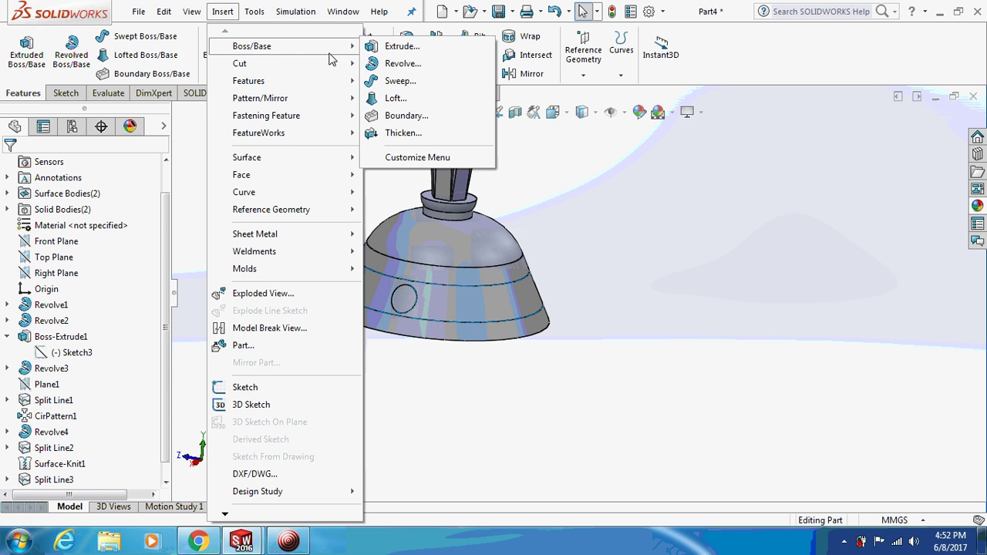
click(403, 133)
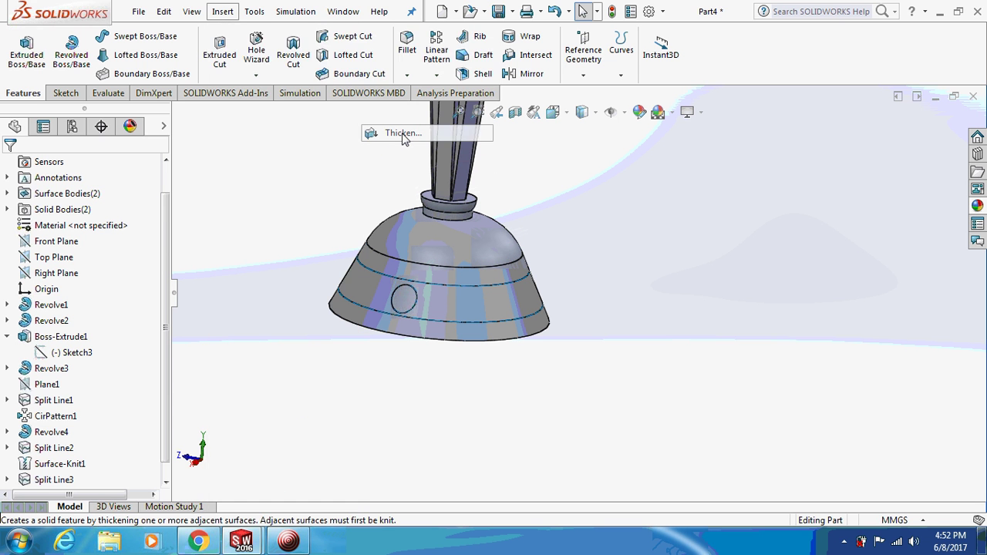
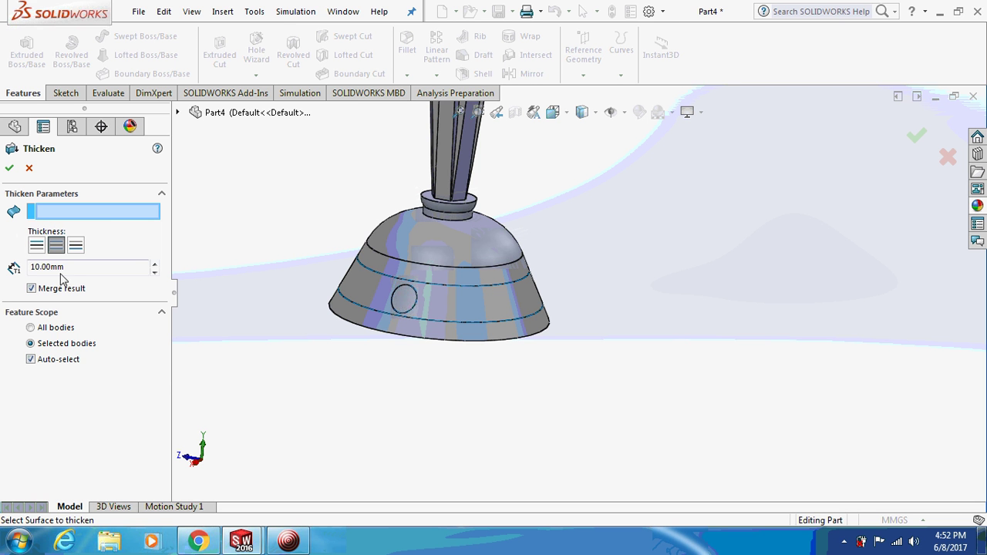
Step: Thicken Surface-Knit2 by 1.00 mm on both sides
text(1)
key(Return)
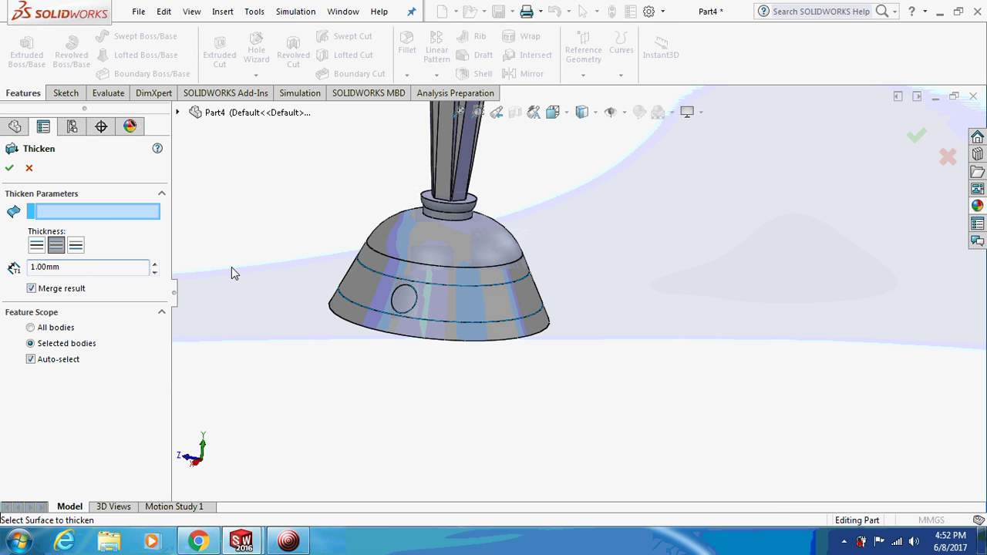
click(399, 296)
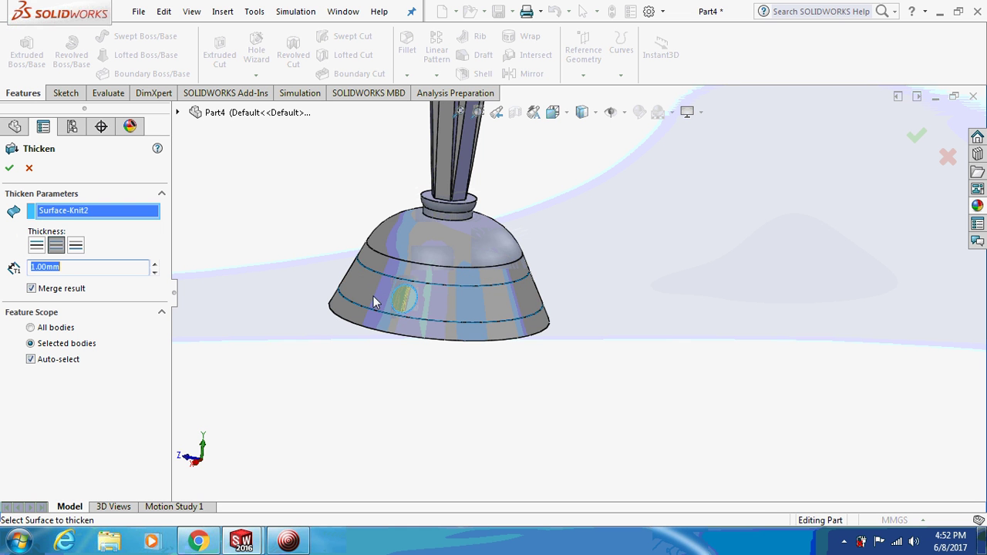
click(57, 245)
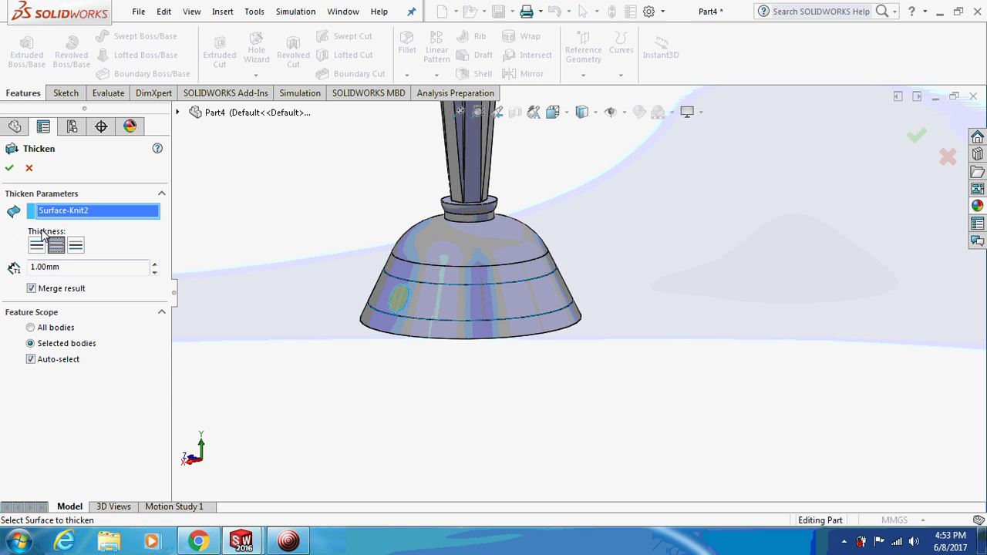
click(9, 168)
middle_drag(273, 249, 293, 265)
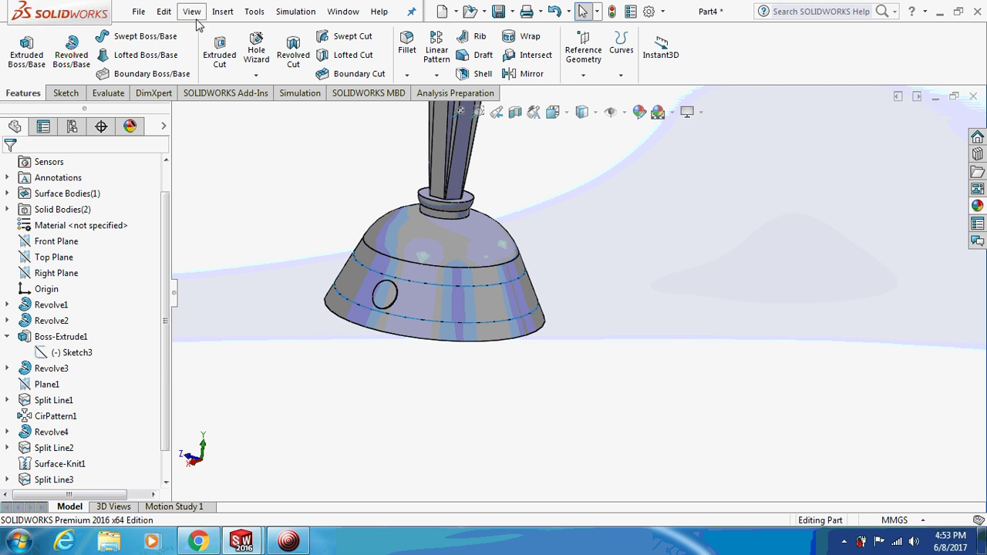
Step: Add a 1.50 mm Dome to the small circular face on the base's side
click(231, 14)
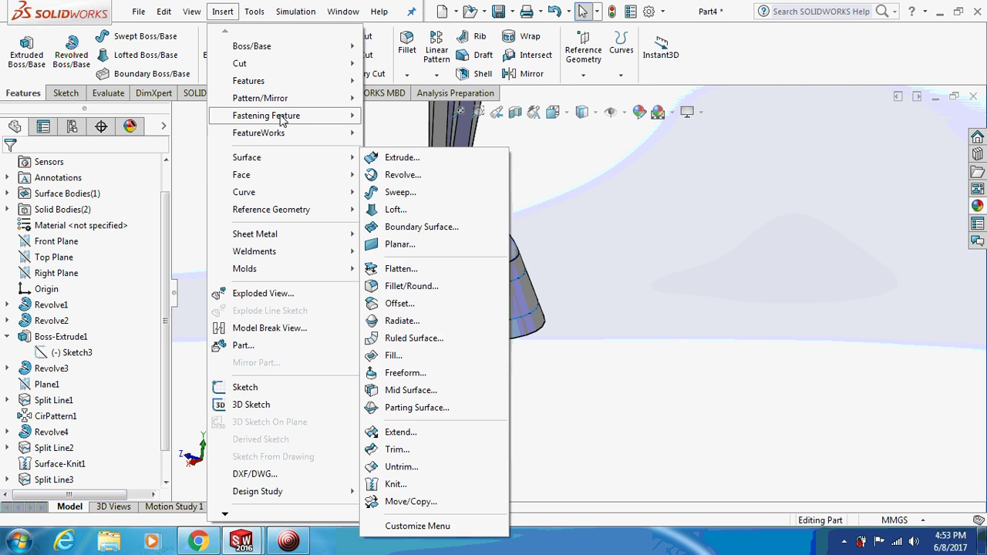
mouse_move(291, 89)
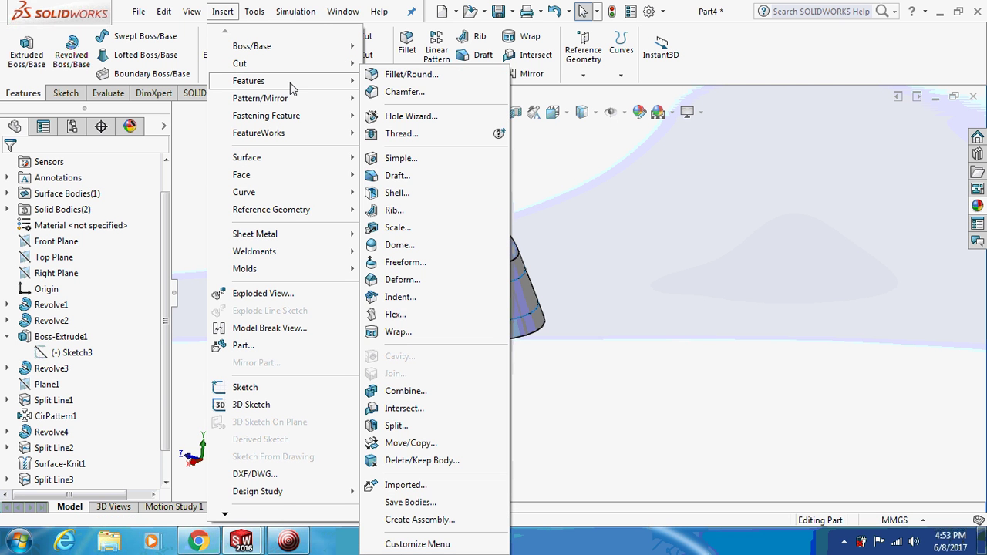
click(430, 245)
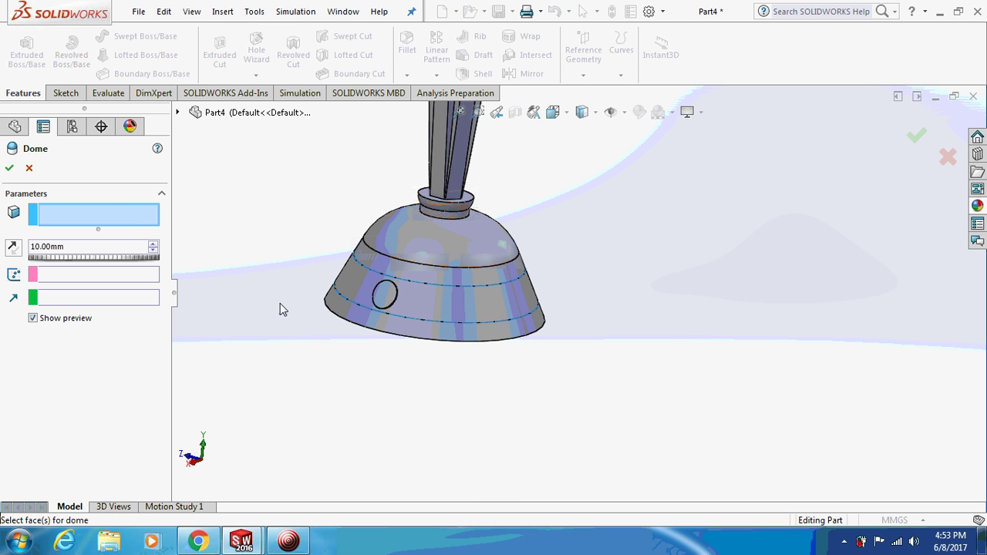
click(386, 296)
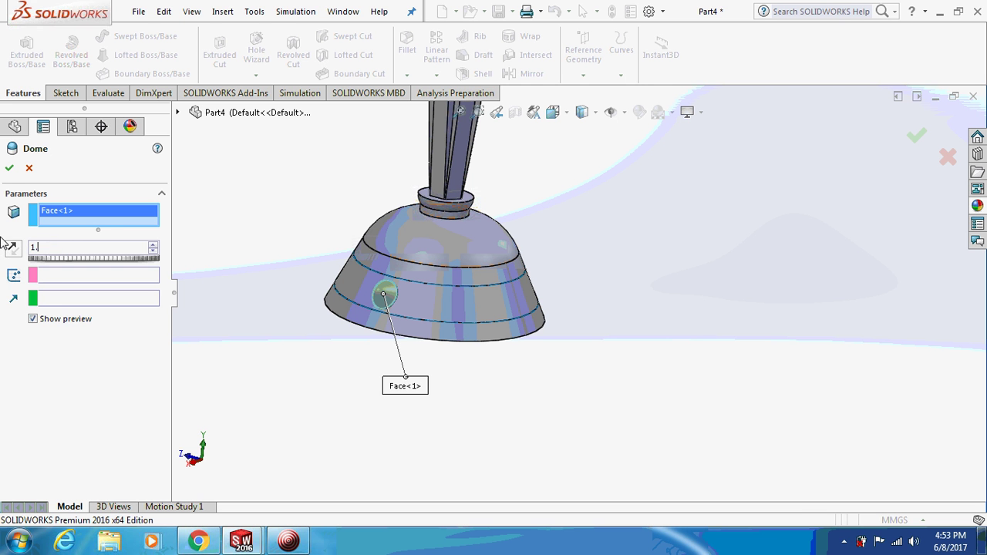
key(Return)
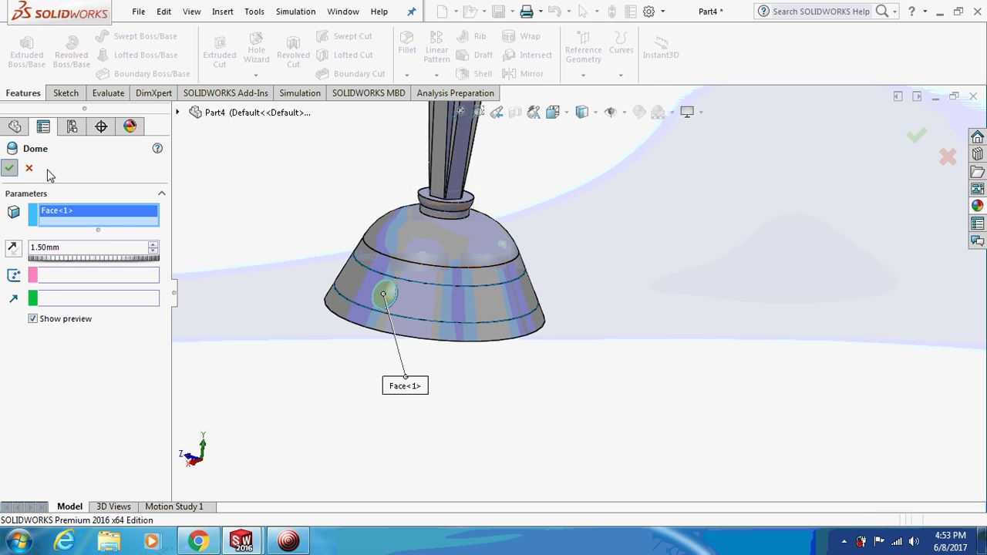
click(9, 168)
middle_drag(273, 222, 400, 114)
Step: Circular-pattern Dome1 and Thicken1 six times over 360° about the base's bottom edge
click(436, 75)
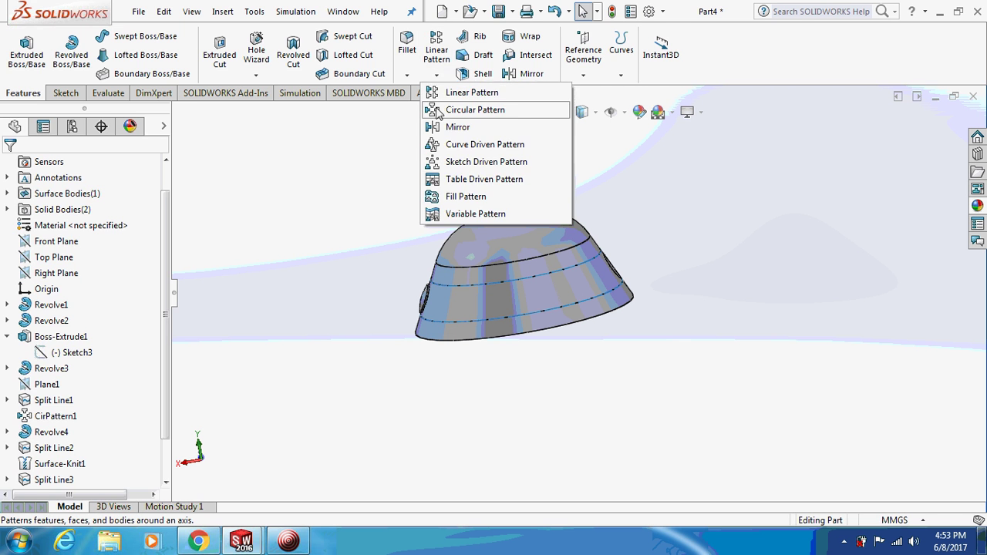
click(436, 156)
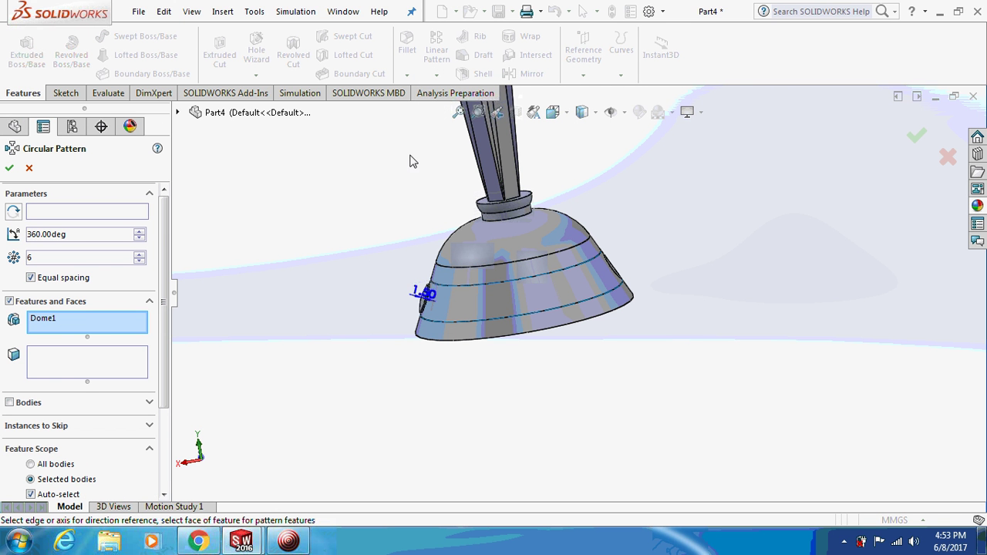
click(178, 112)
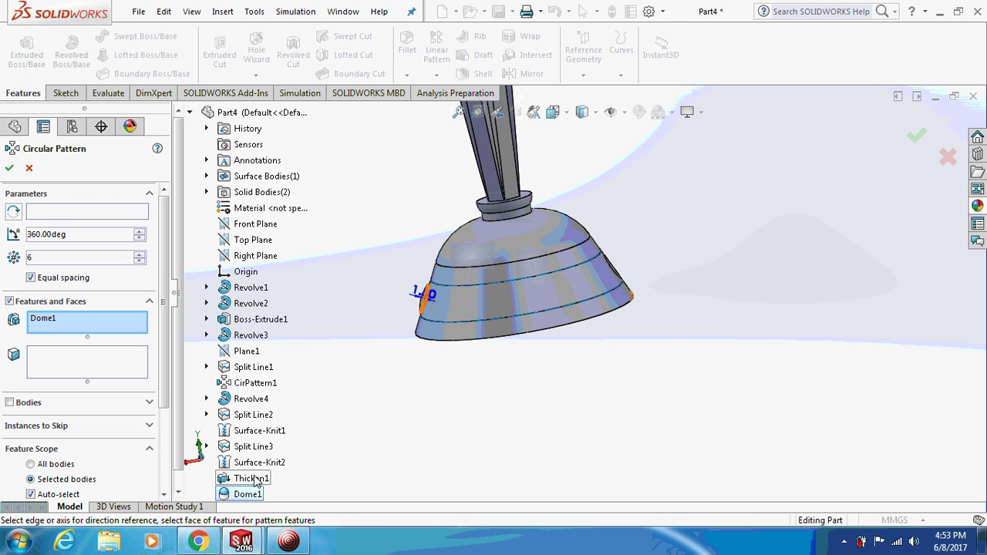
click(255, 478)
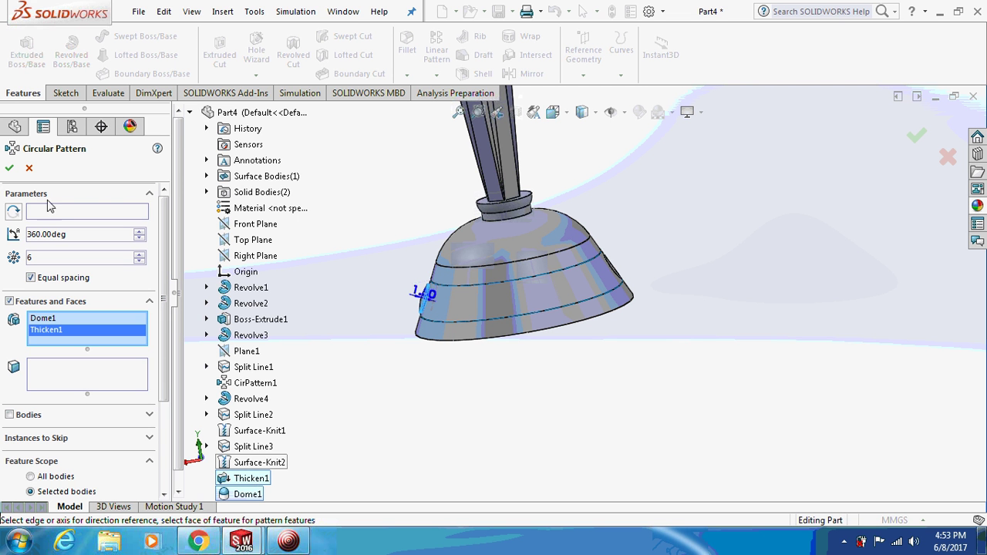
click(77, 211)
click(457, 347)
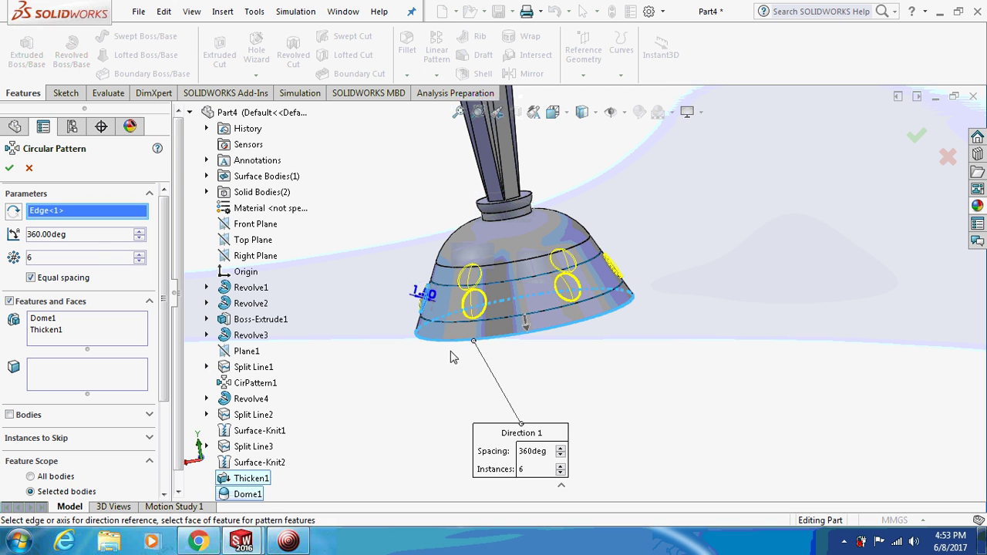
middle_drag(357, 276, 278, 300)
key(Escape)
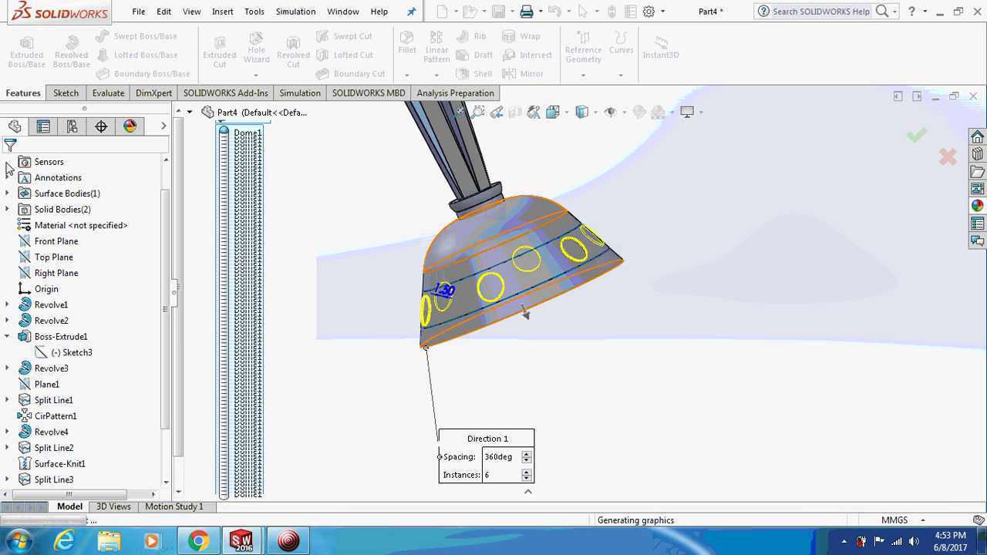
middle_drag(408, 230, 502, 298)
key(ctrl+1)
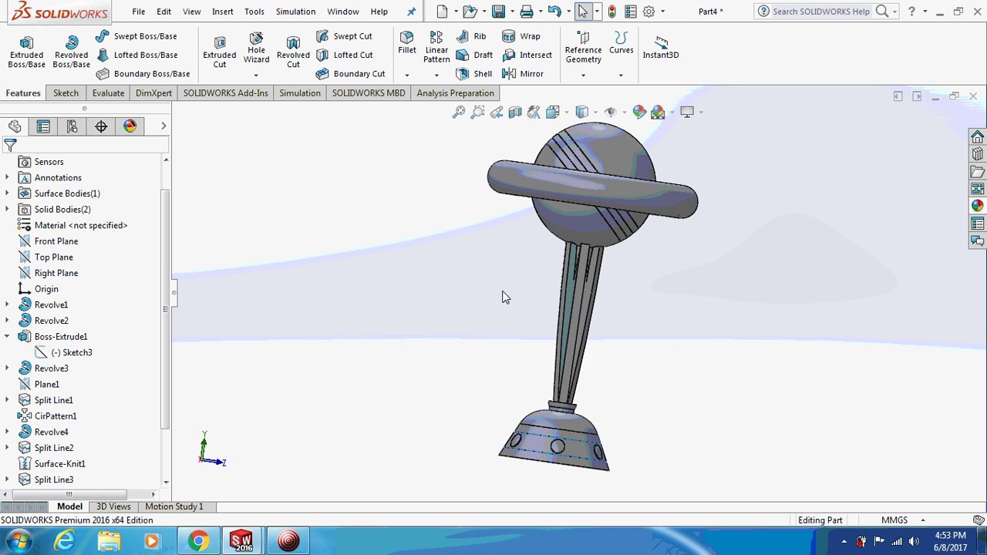
Step: Start a new sketch on the Front Plane in front view
key(ctrl+1)
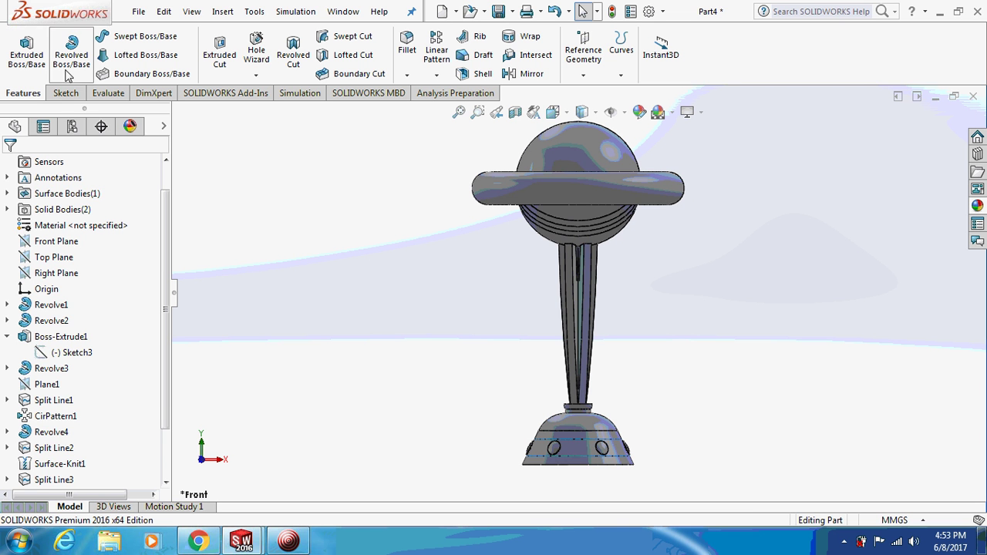
scroll(151, 198, up, 1)
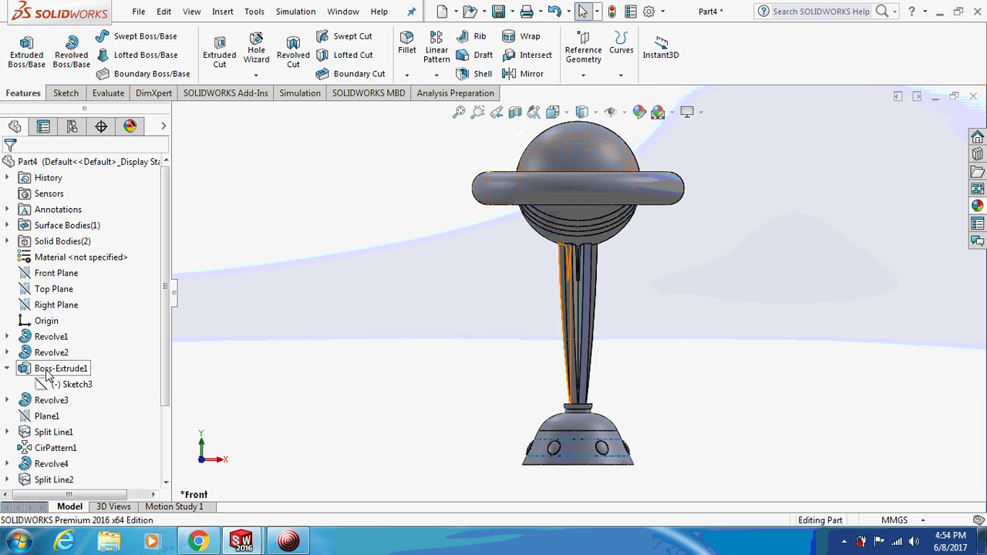
click(65, 276)
right_click(67, 282)
click(79, 258)
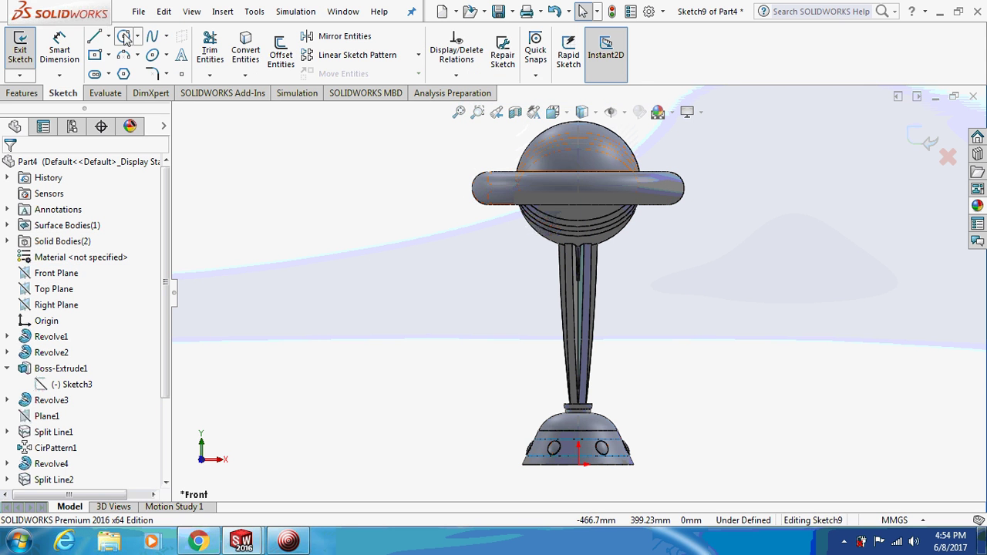
Step: Draw a spline from the base's top edge to the ring's right edge
click(152, 36)
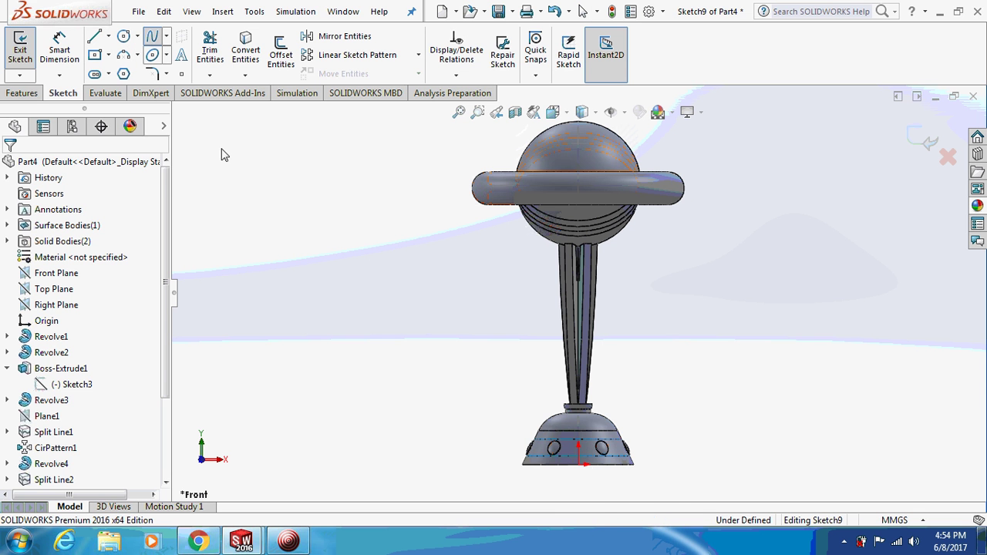
click(597, 432)
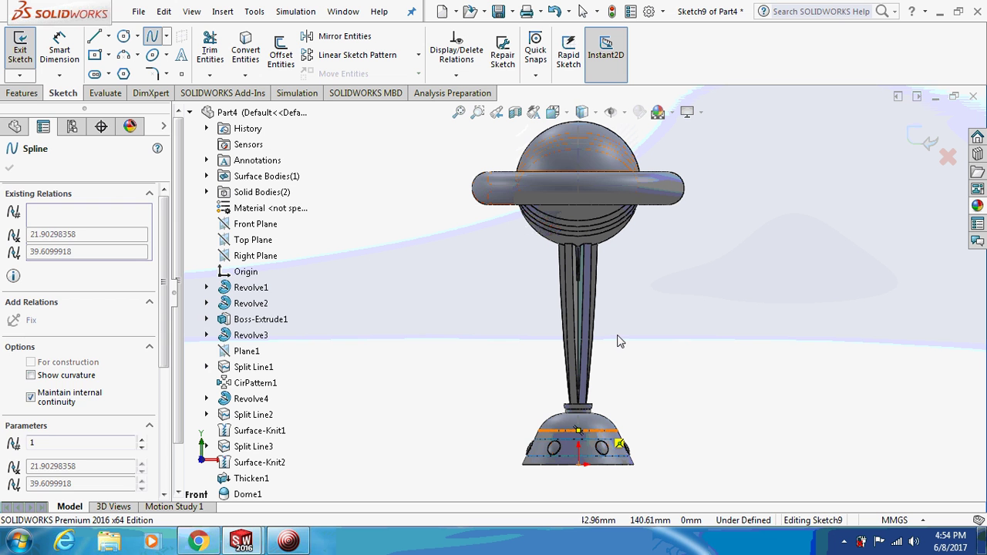
click(685, 192)
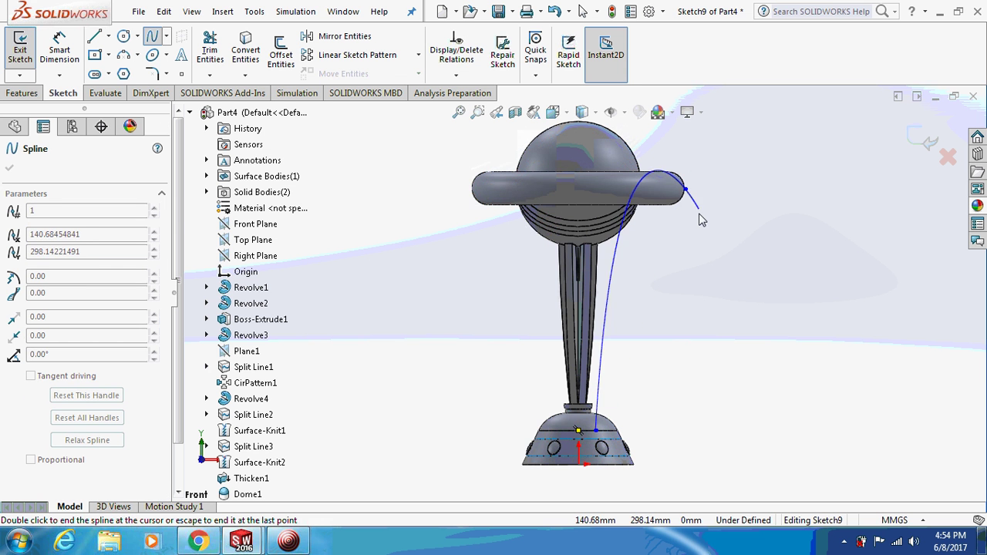
key(Escape)
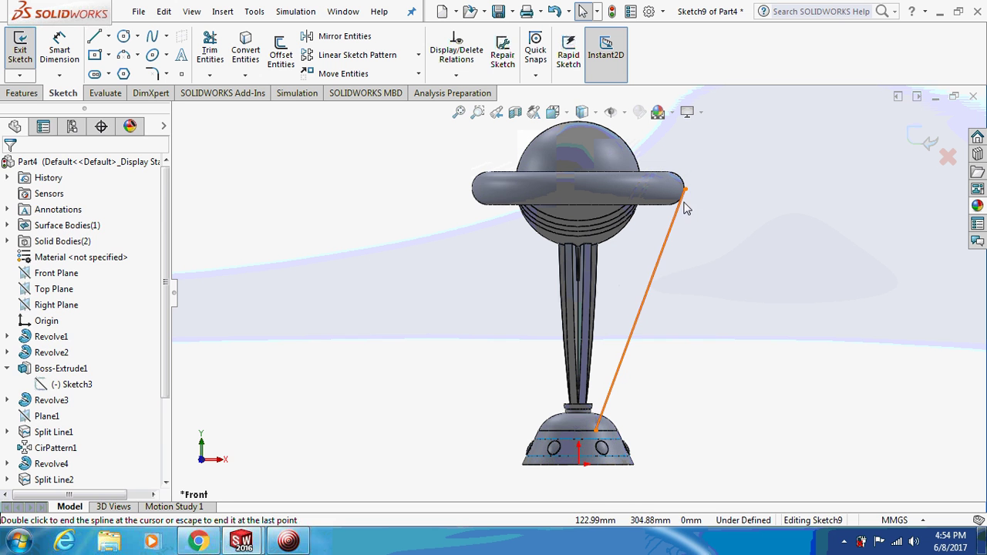
Step: Bend the spline with its tangent handle and fix its end onto the ring's edge
click(657, 260)
drag(659, 261, 672, 267)
click(706, 283)
middle_drag(712, 280, 667, 277)
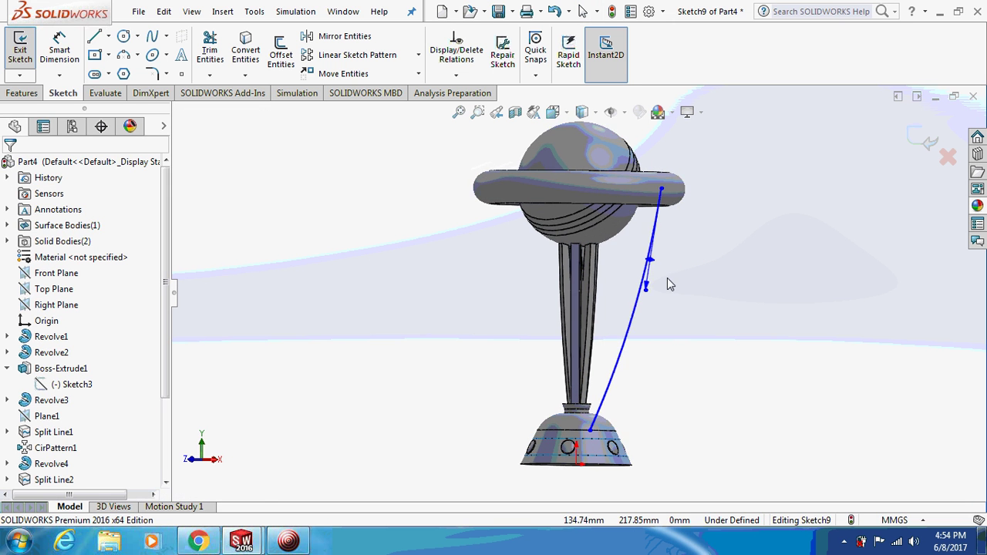
click(289, 541)
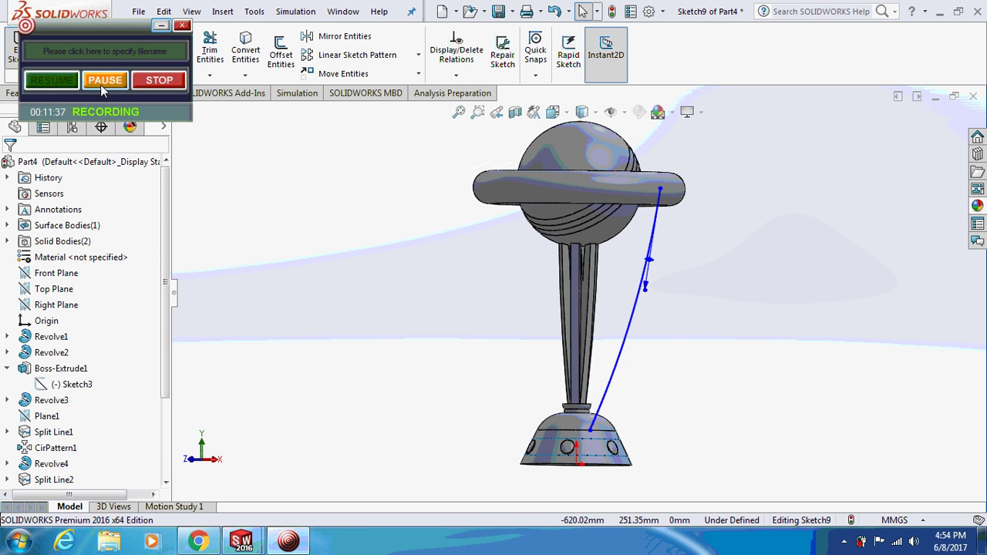
click(161, 27)
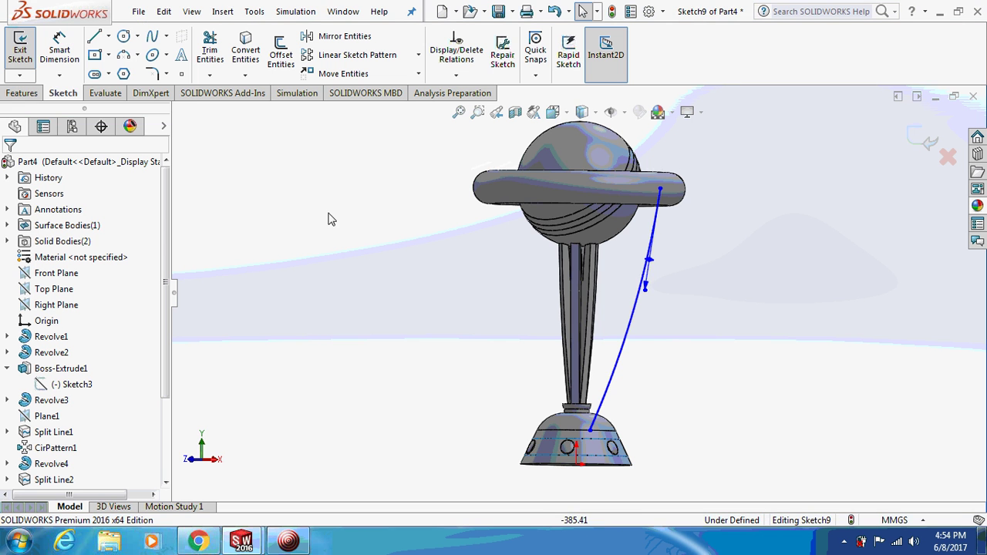
key(ctrl+1)
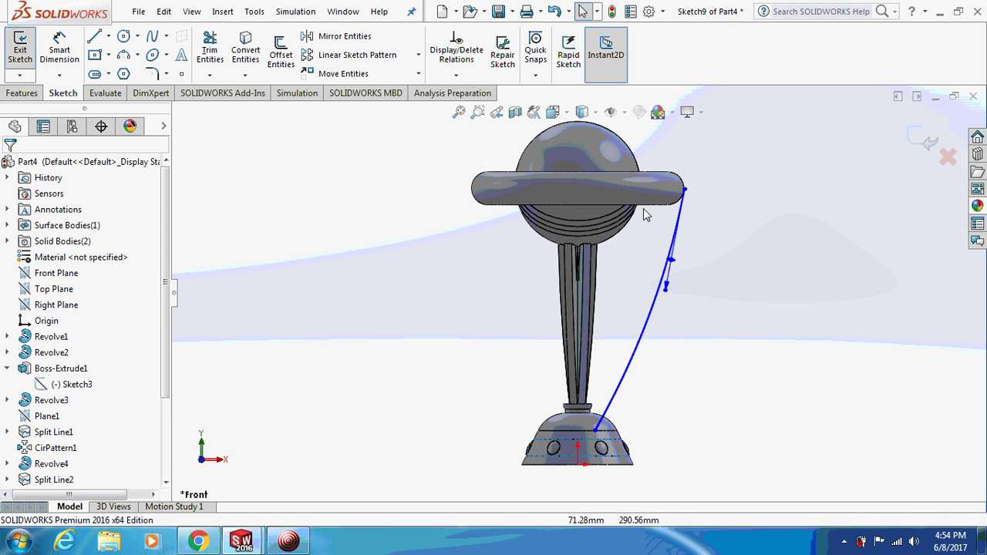
double_click(683, 190)
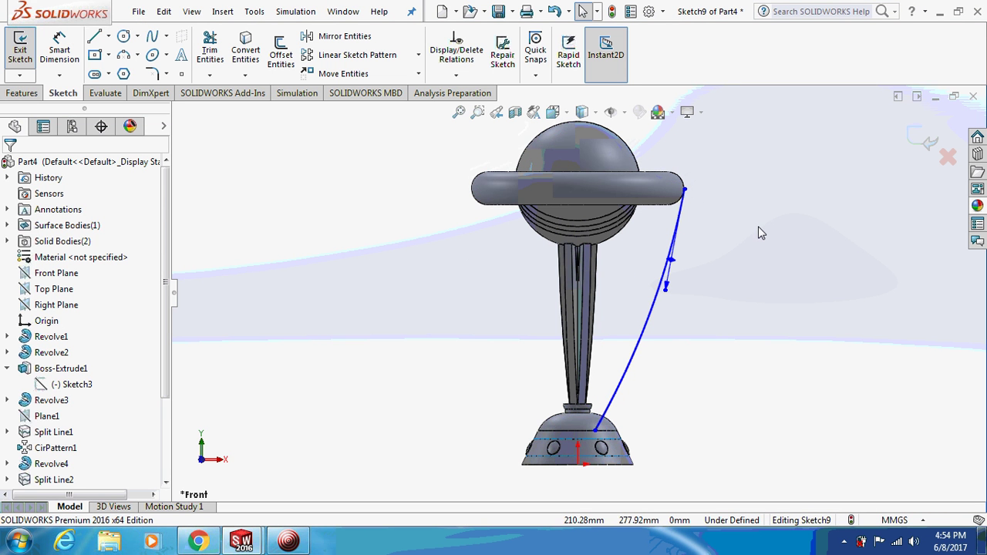
Step: Draw a vertical construction centreline from the base centre up the stem
click(223, 11)
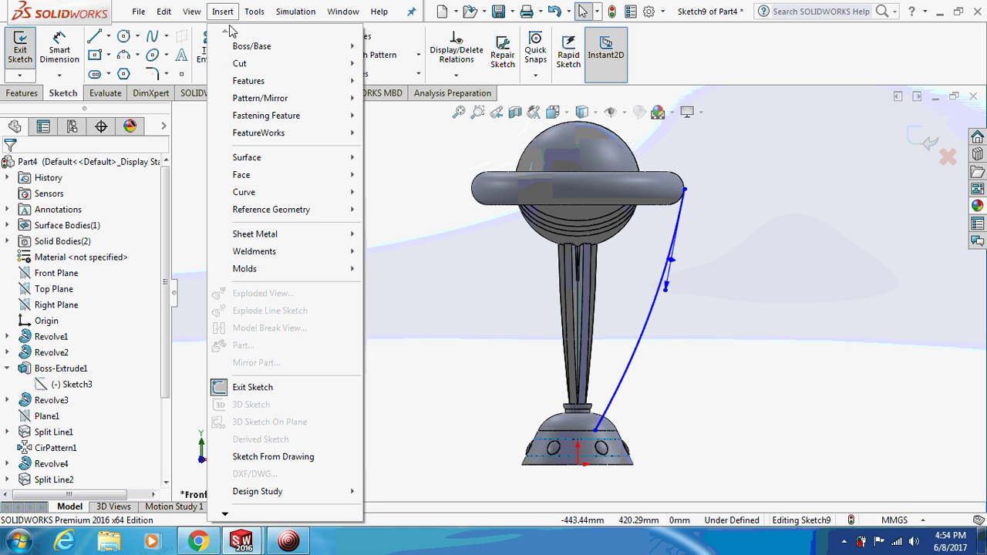
mouse_move(264, 158)
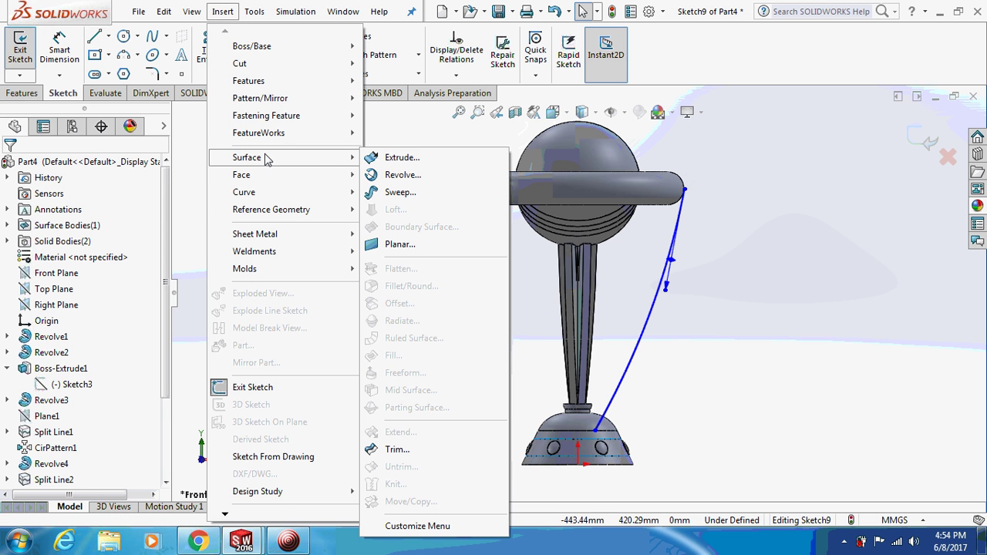
click(385, 175)
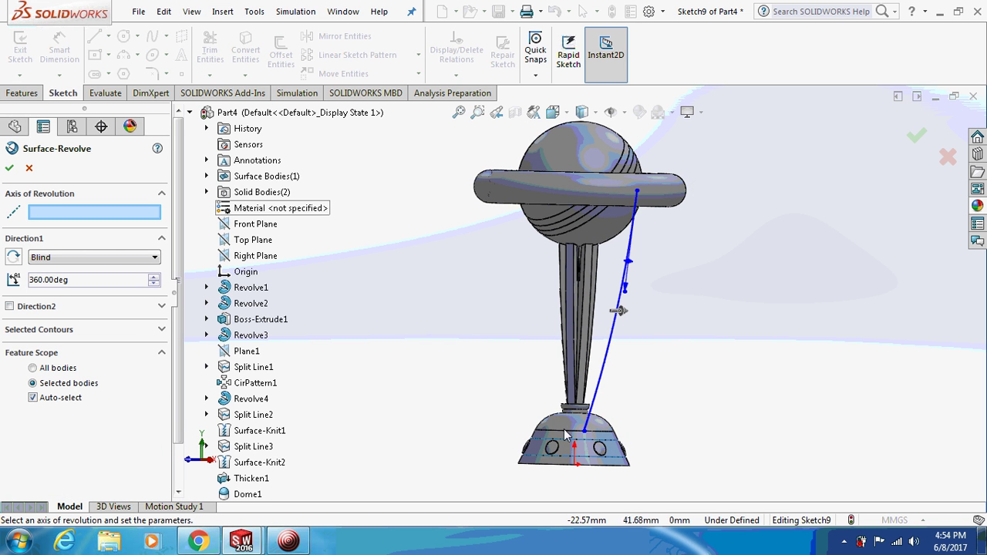
key(Escape)
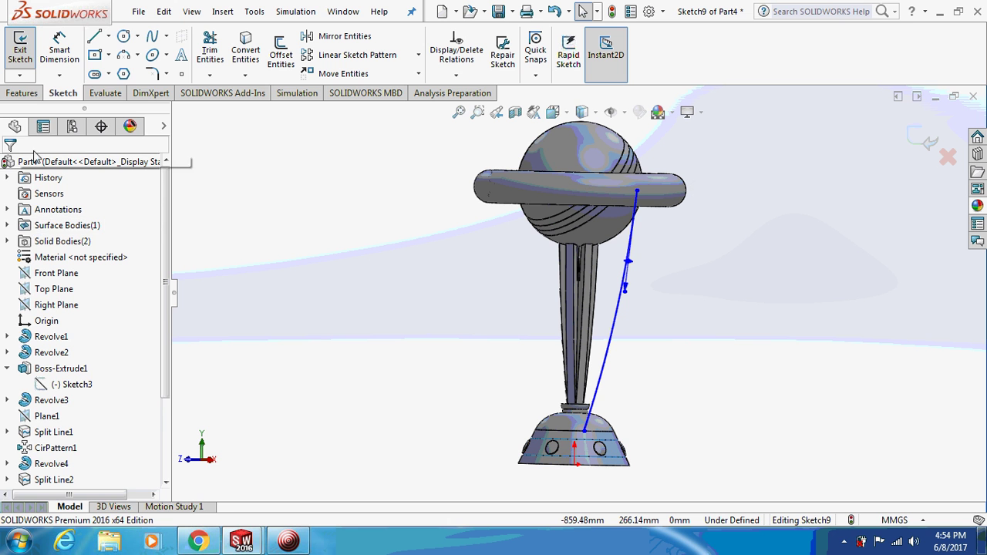
click(108, 37)
click(131, 70)
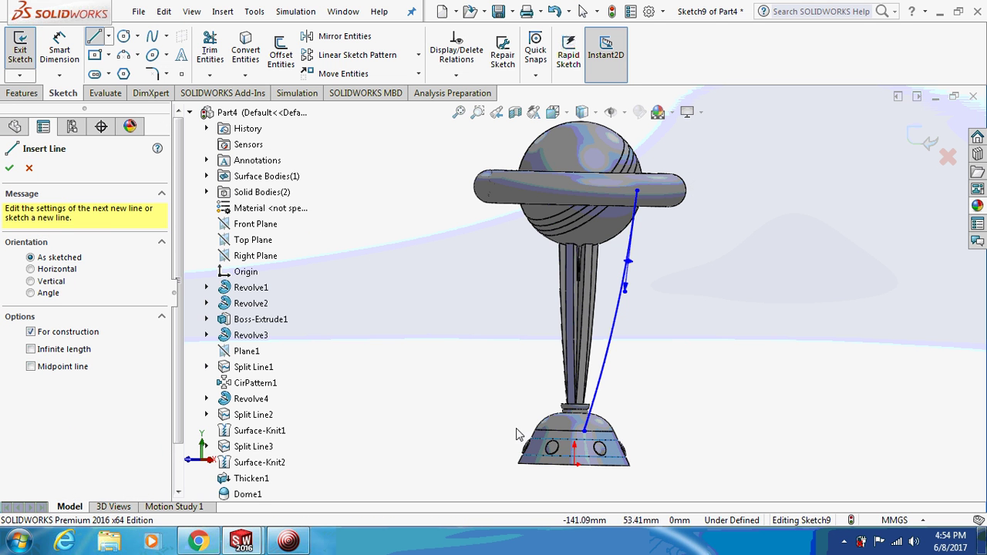
click(574, 462)
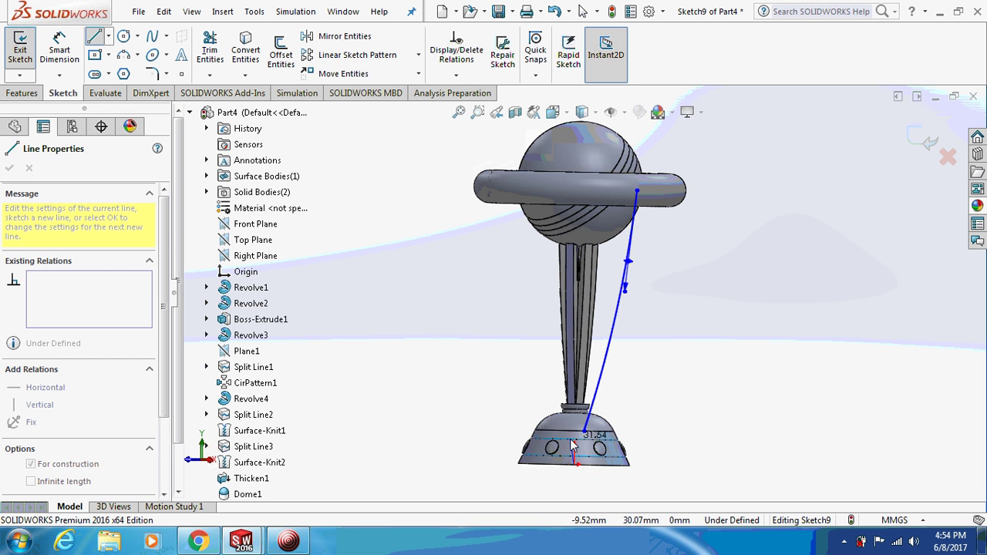
click(574, 375)
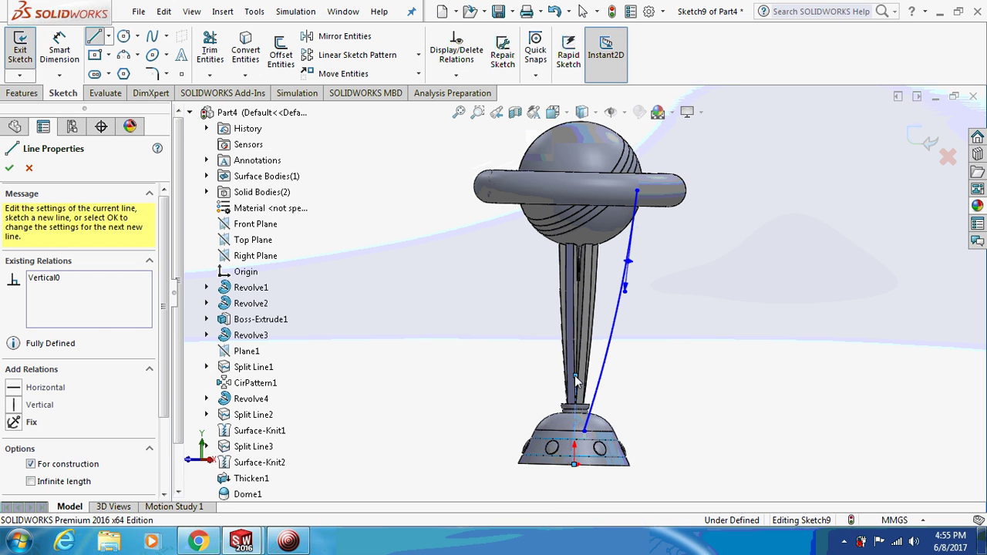
key(Escape)
Step: Surface-revolve the spline 8° about the centreline
click(223, 10)
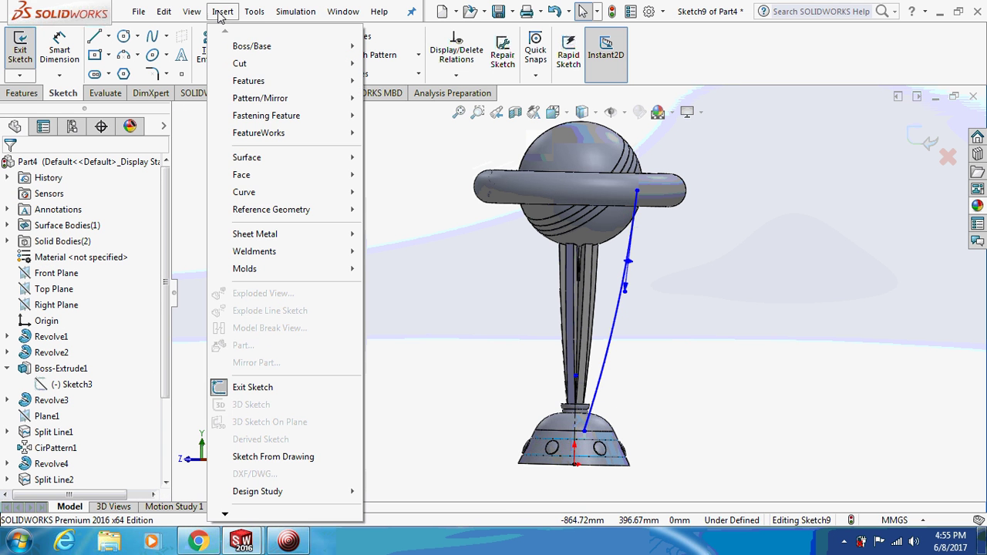
mouse_move(333, 158)
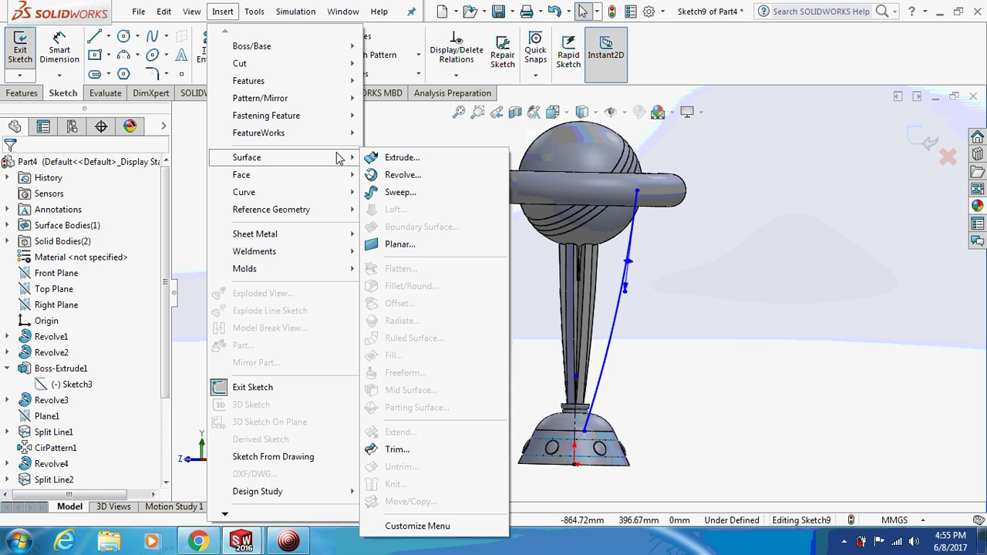
click(391, 175)
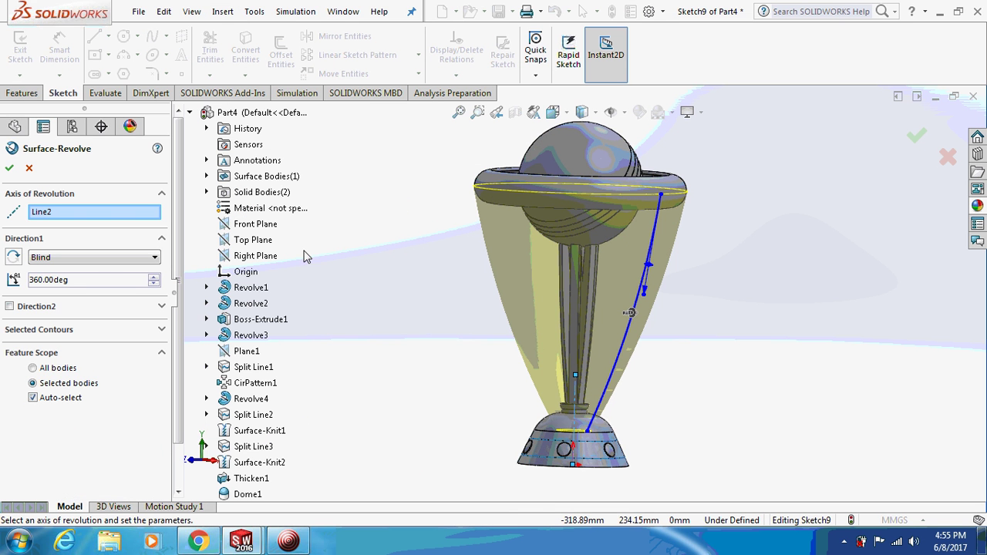
click(104, 279)
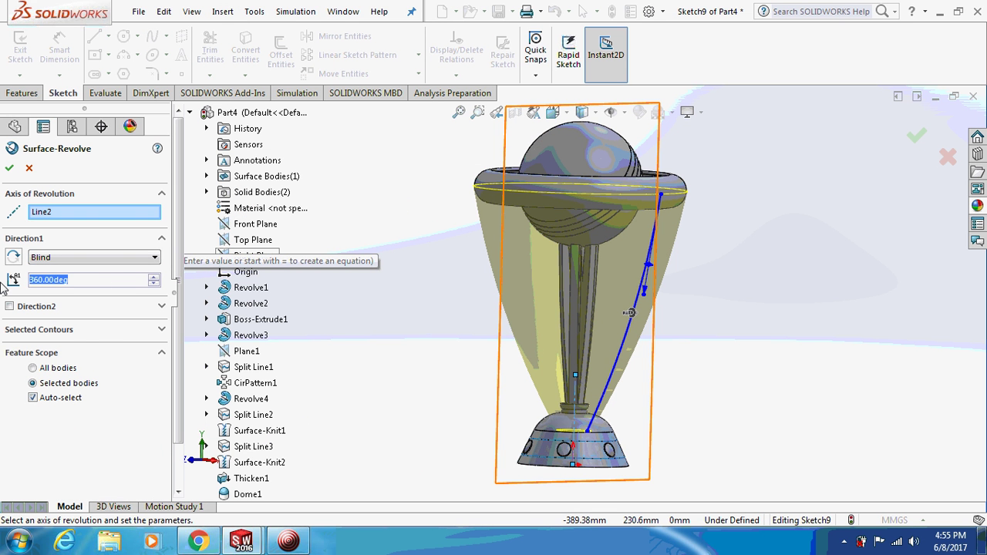
text(8)
key(Return)
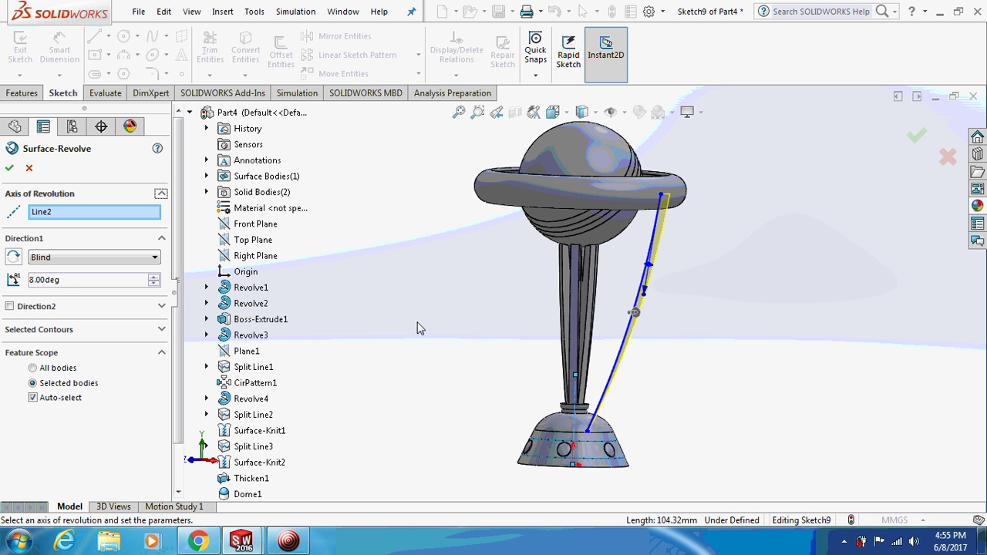
middle_drag(417, 328, 397, 324)
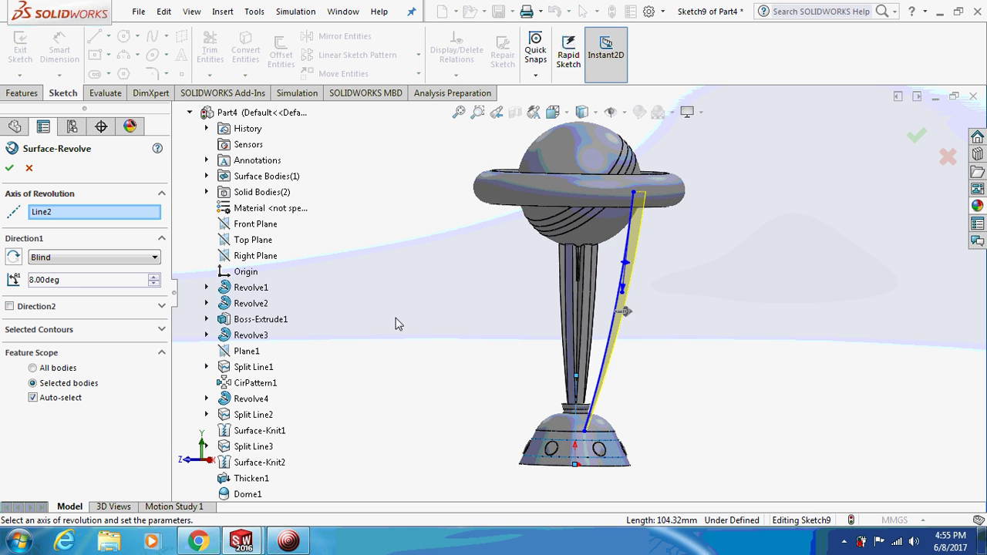
click(6, 170)
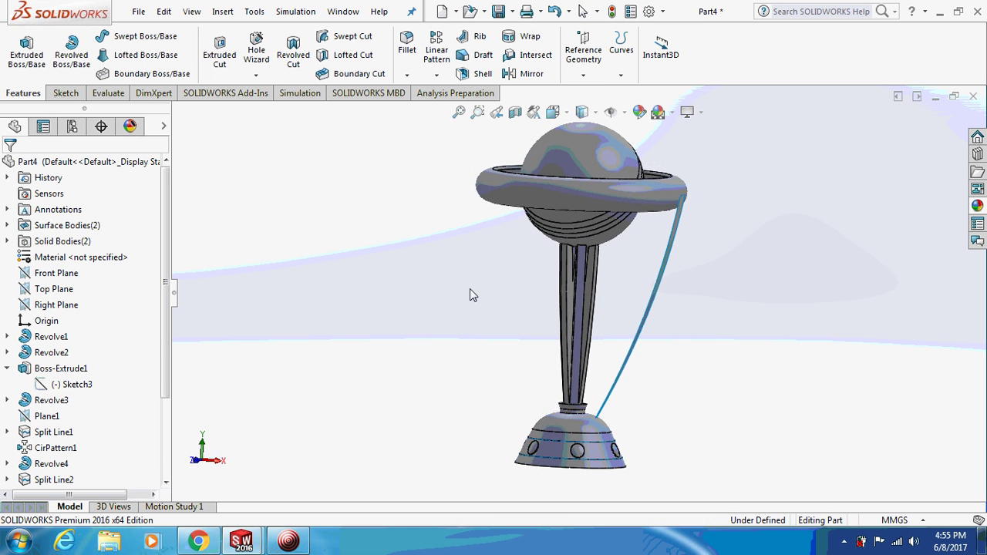
Step: Thicken Surface-Revolve1 by 3.00 mm into a solid curved bar
middle_drag(469, 290, 427, 293)
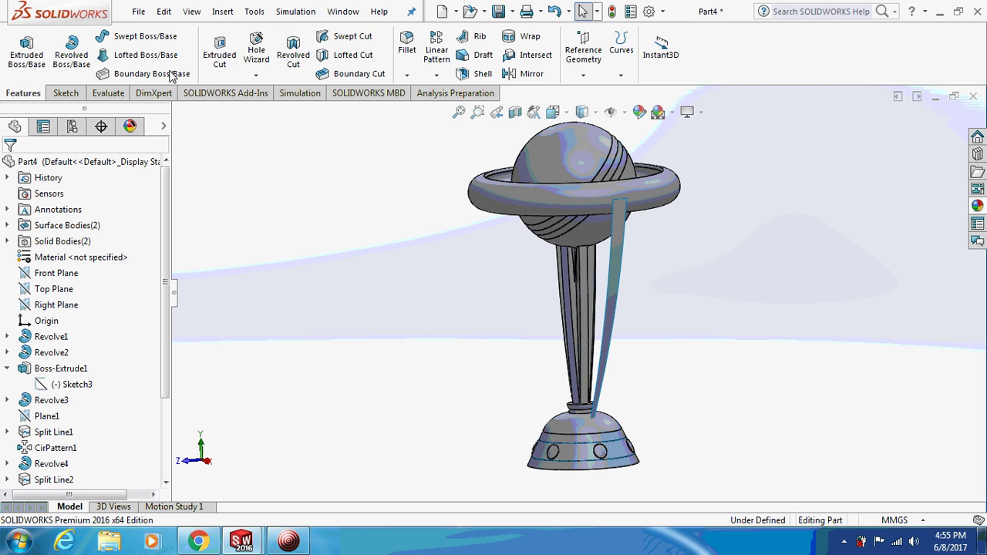
click(222, 12)
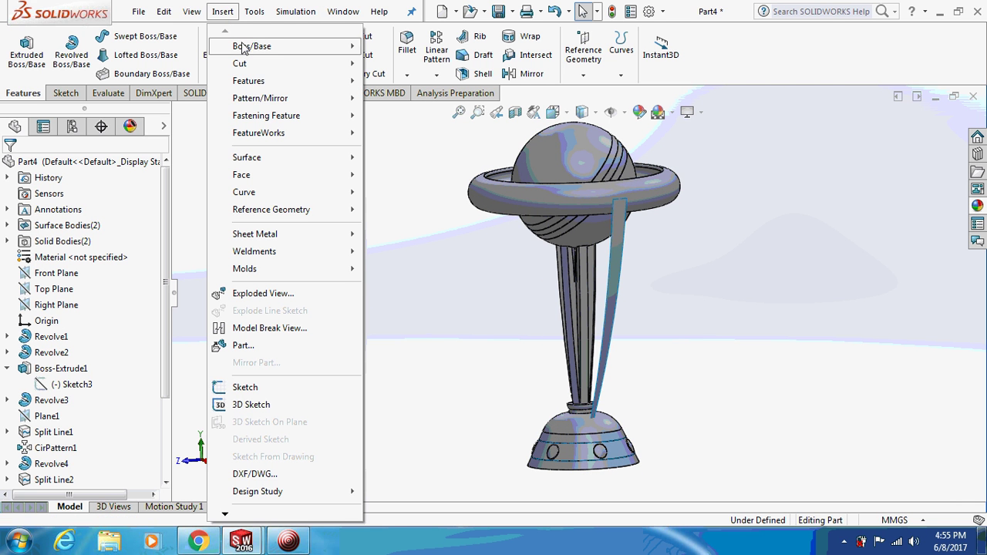
mouse_move(243, 49)
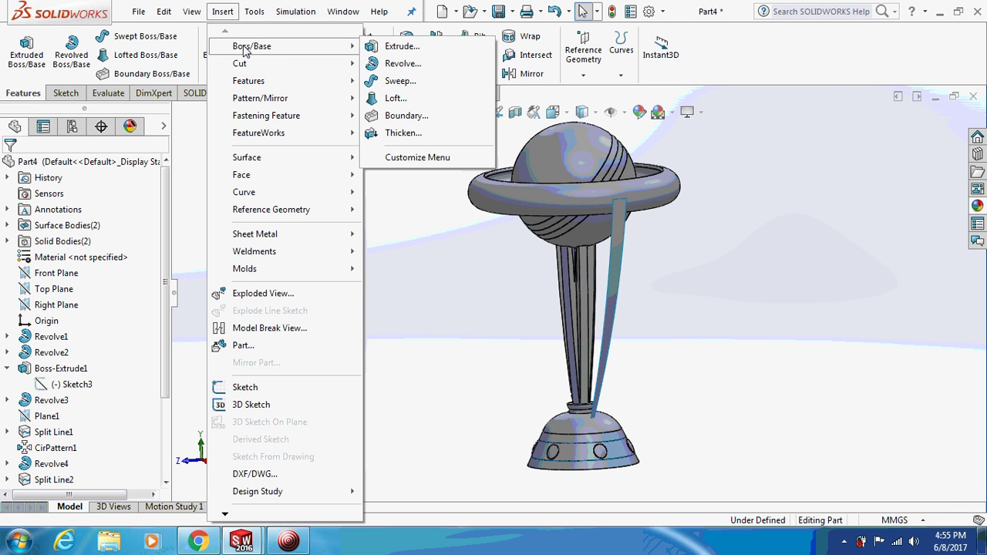
click(402, 134)
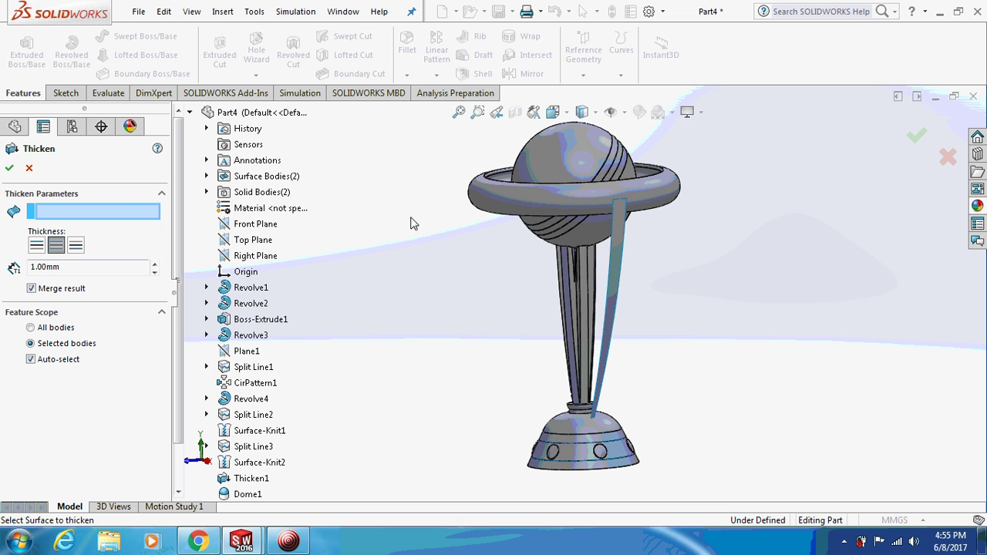
click(62, 267)
text(3)
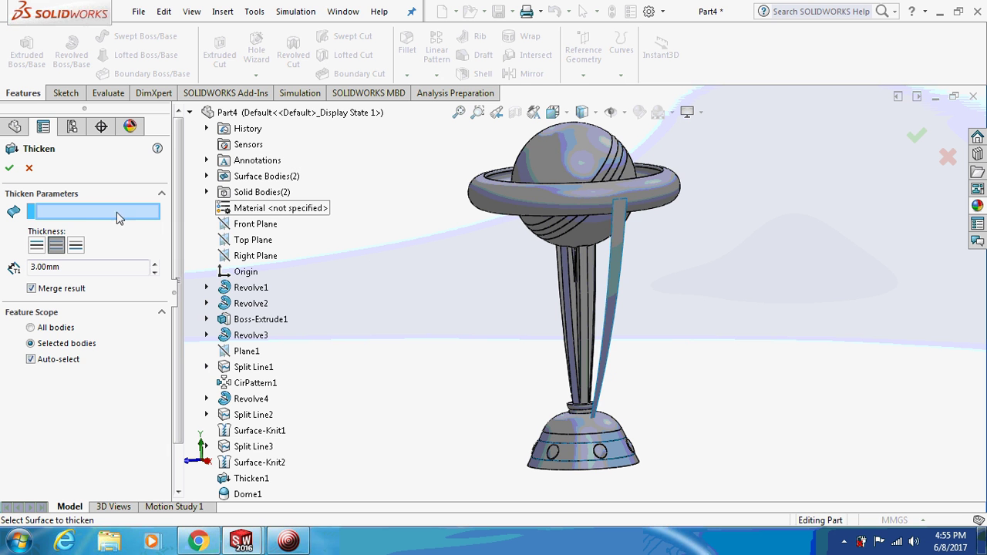
click(611, 256)
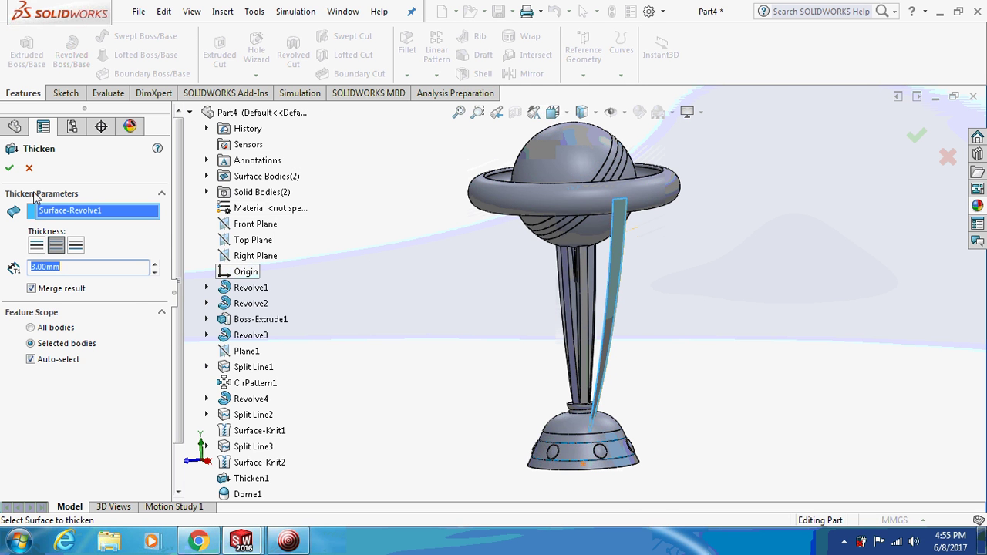
click(9, 168)
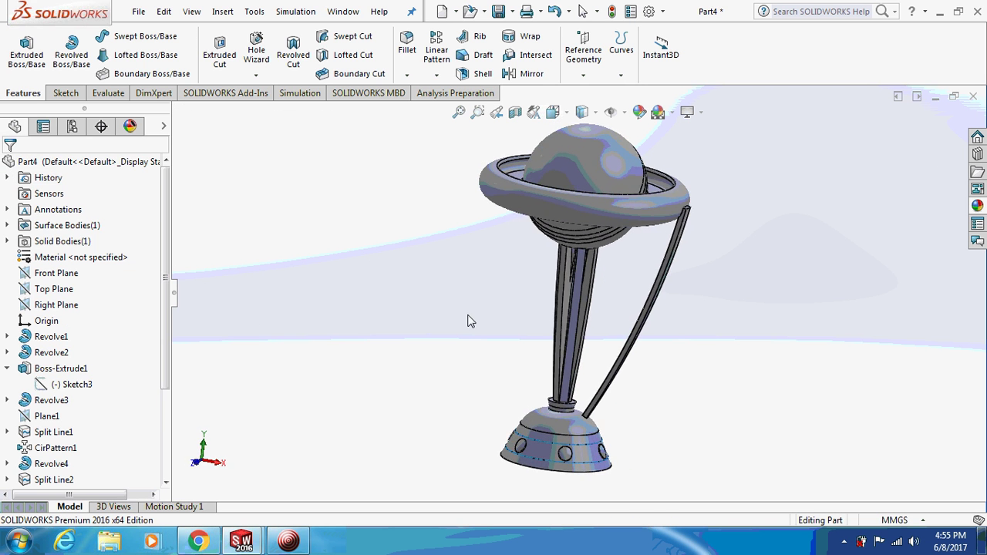
middle_drag(471, 320, 394, 157)
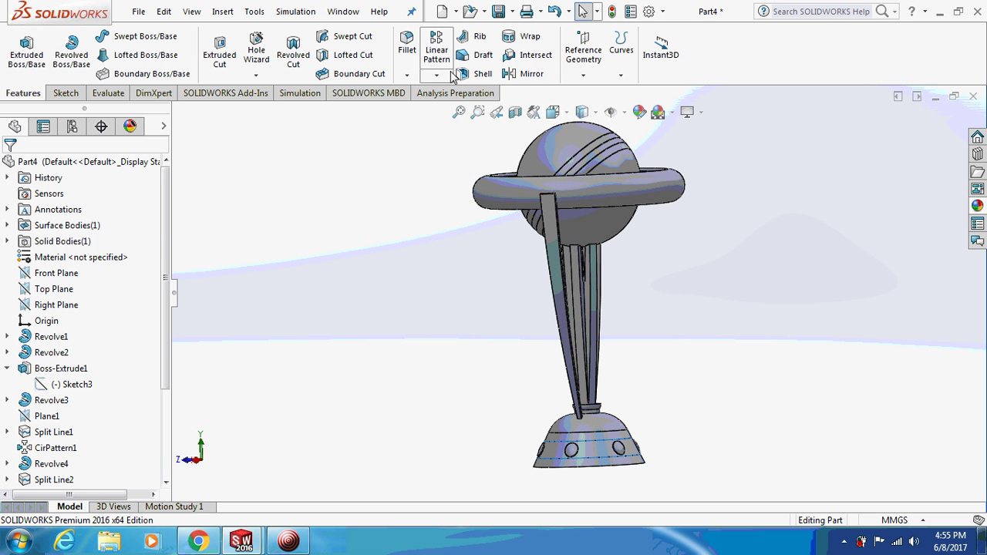
click(406, 75)
Step: Fillet the bar's top edge under the ring with a 10 mm radius
click(420, 100)
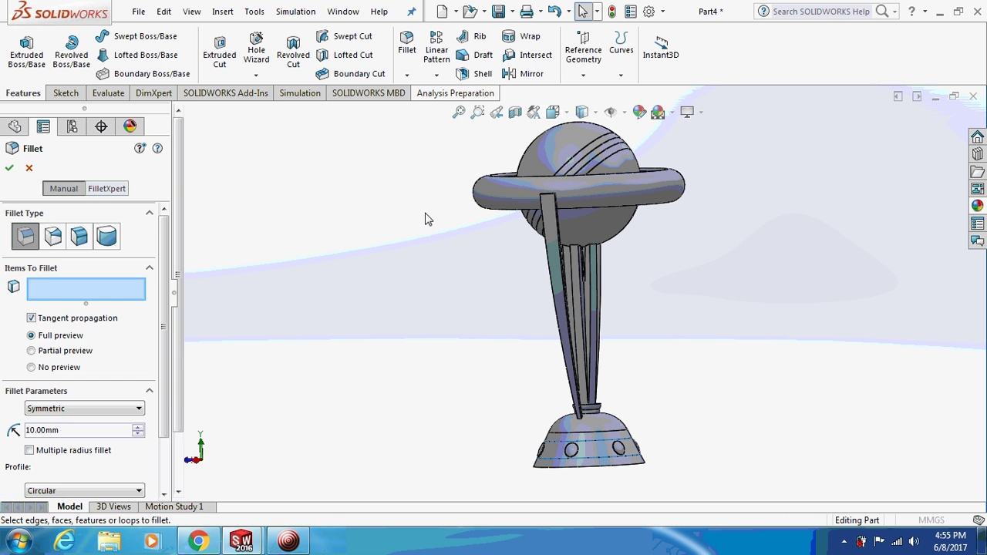
middle_drag(429, 220, 480, 306)
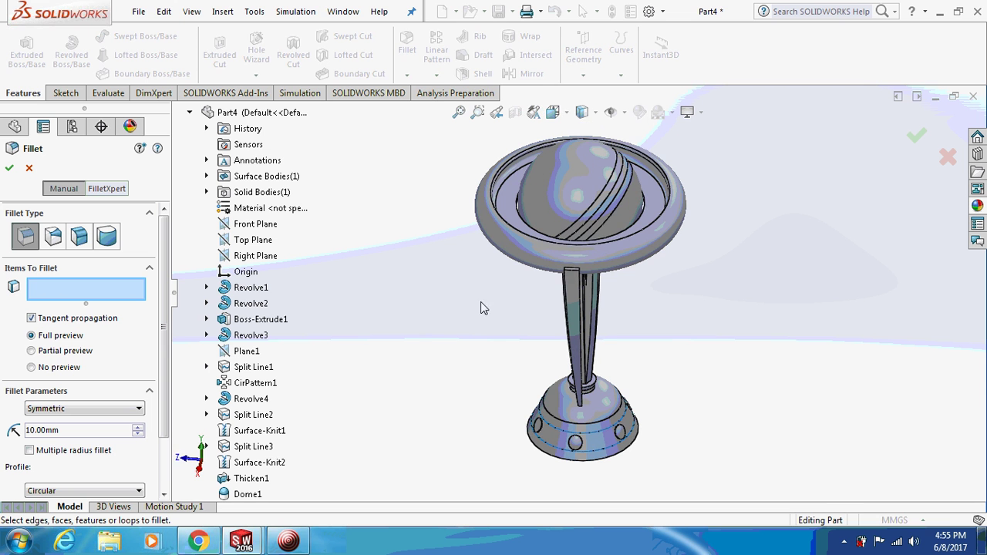
click(572, 267)
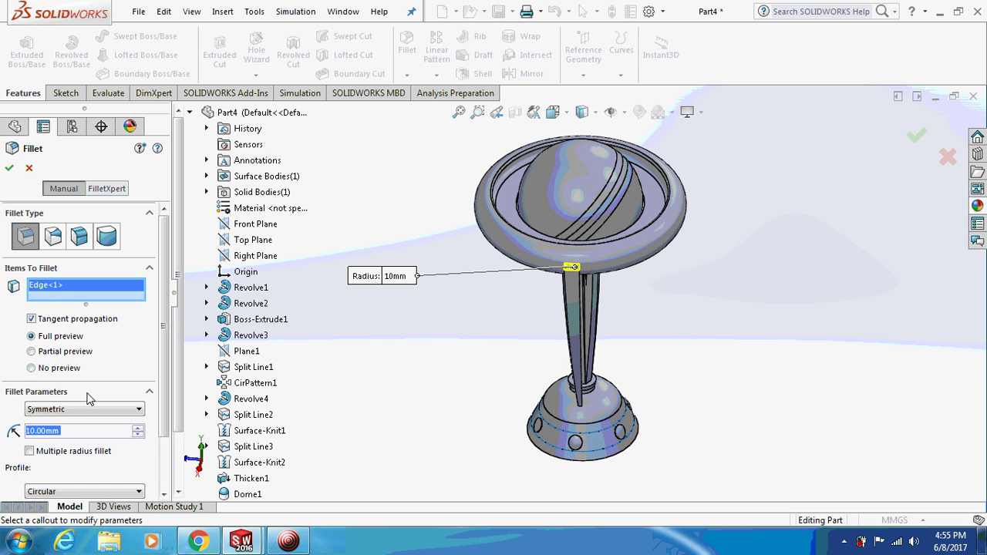
click(9, 167)
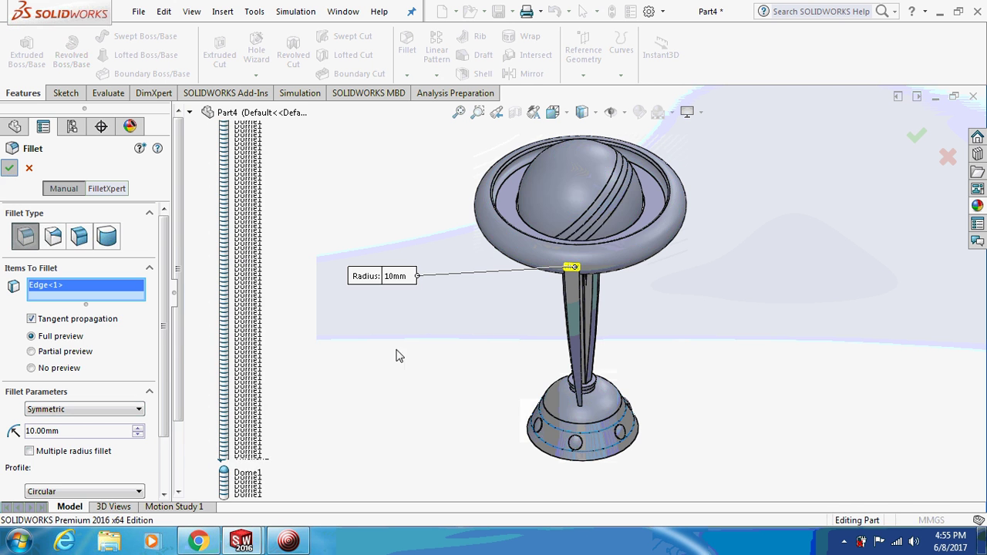
middle_drag(429, 332, 482, 272)
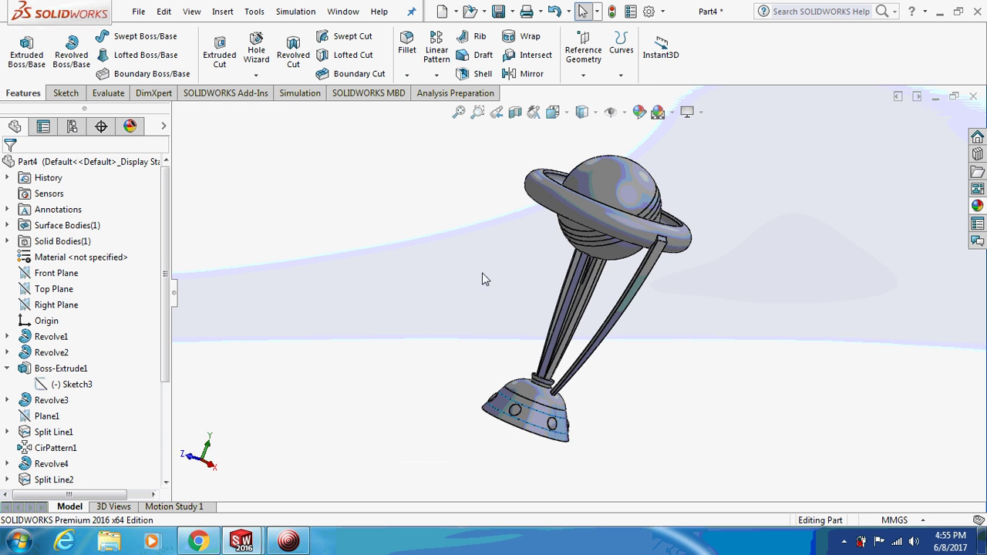
Step: Start a circular pattern of Thicken2 and Fillet1 around the base's circular edge
click(437, 75)
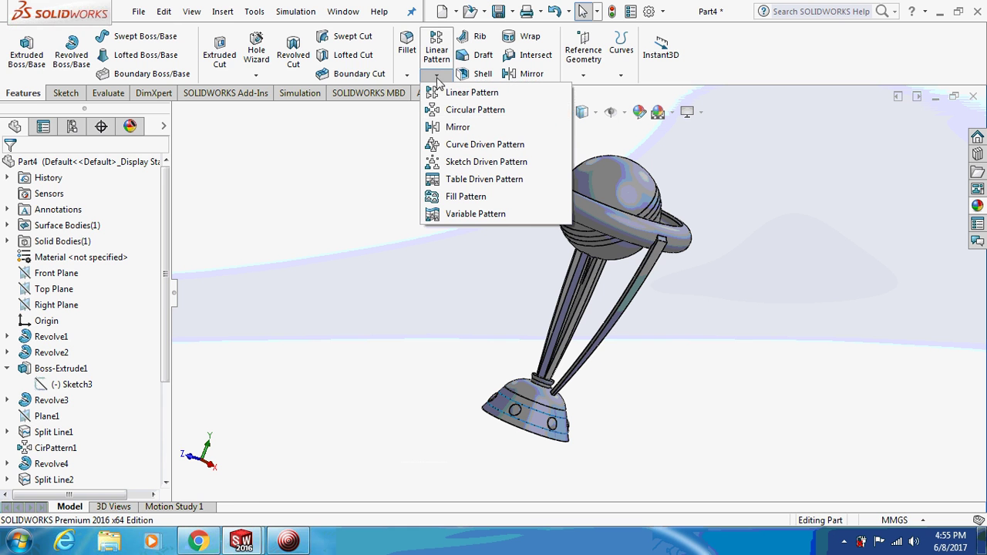
click(455, 108)
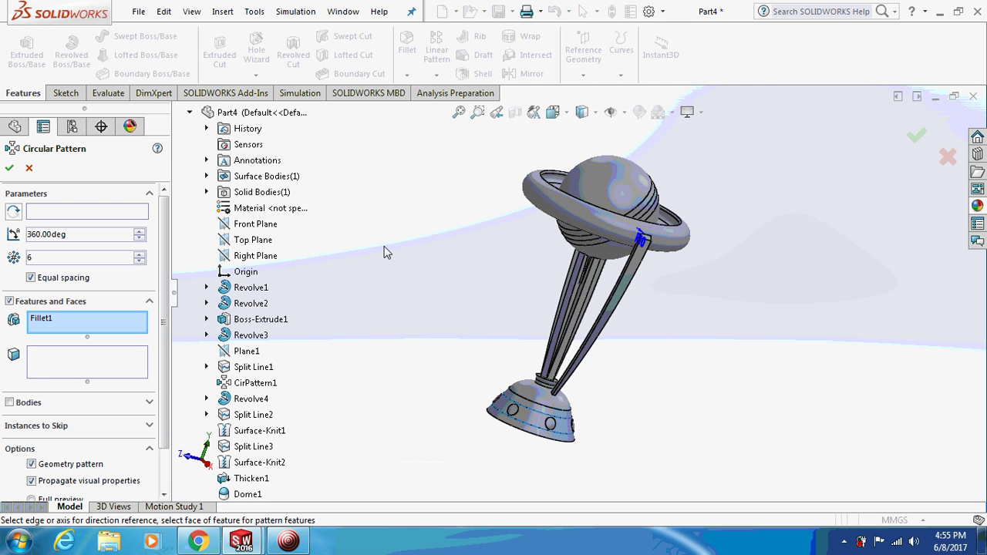
middle_drag(403, 258, 347, 256)
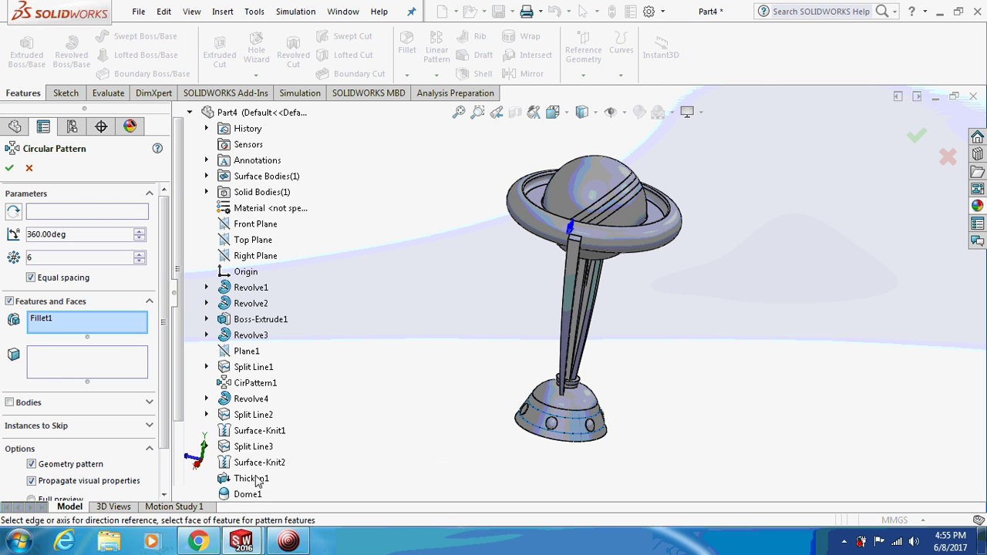
scroll(179, 376, down, 2)
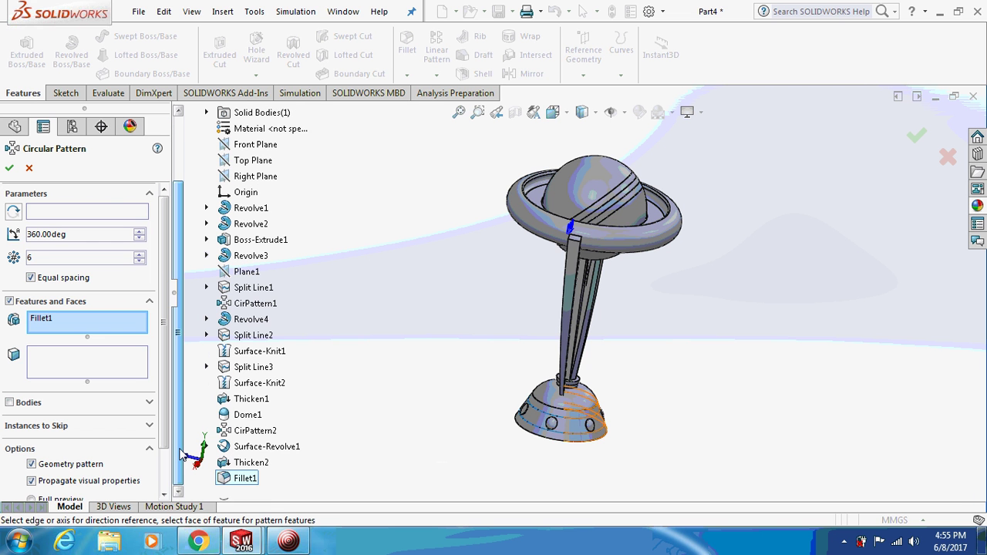
click(253, 464)
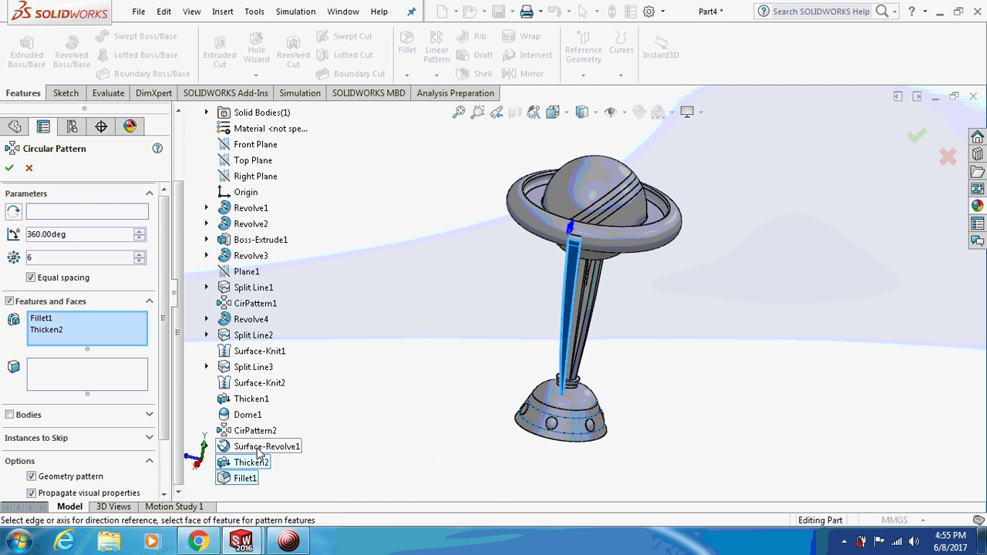
click(69, 212)
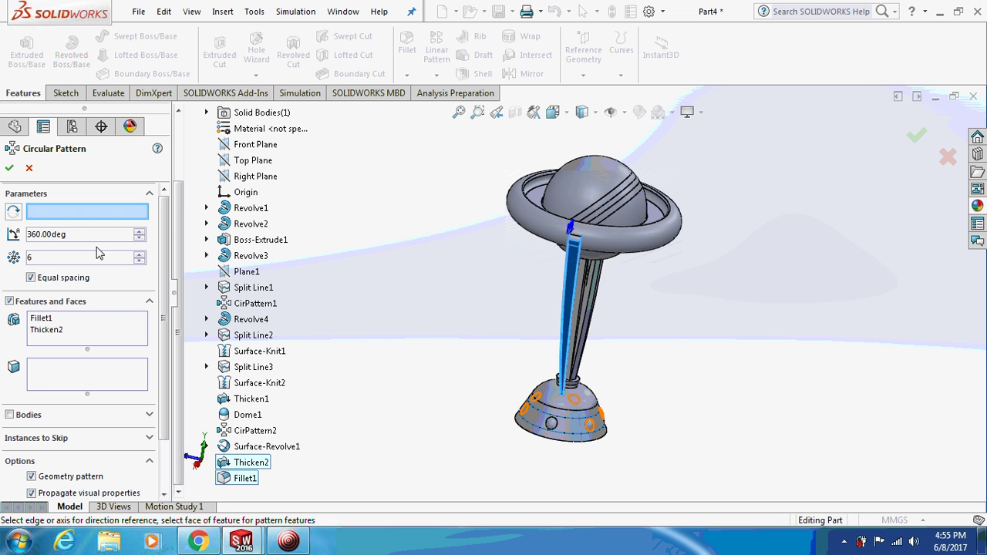
click(524, 437)
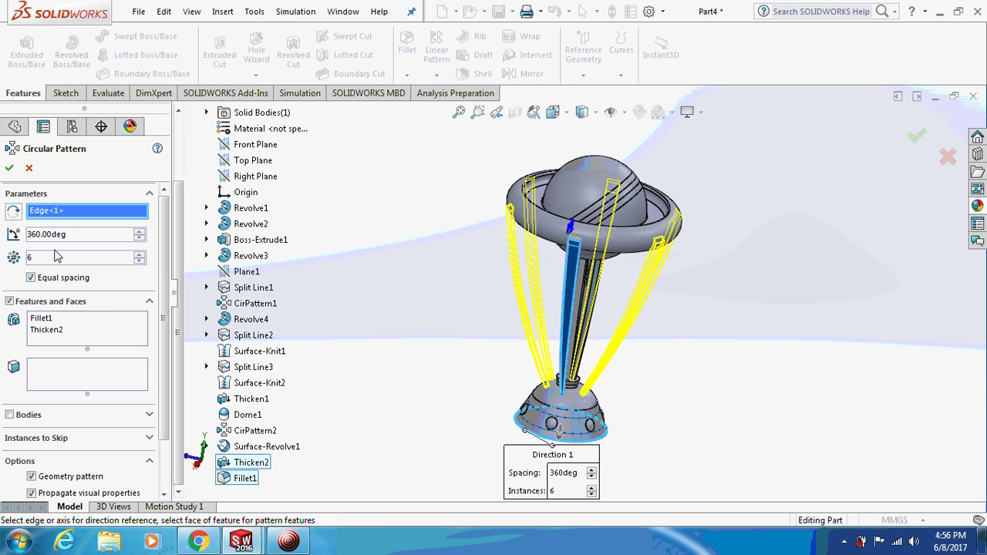
Step: Set the pattern to 3 instances at 34° and confirm it
drag(71, 235, 2, 236)
text(34)
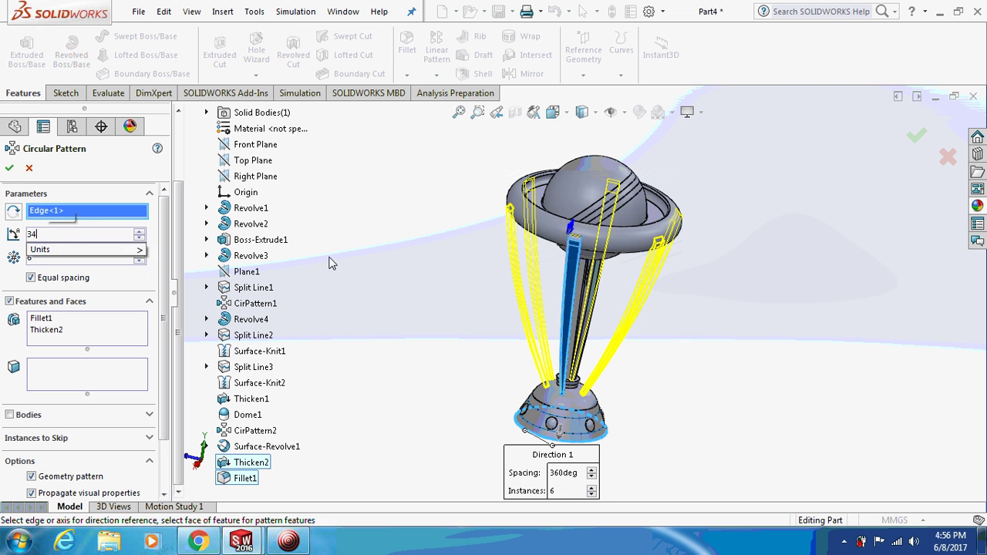
key(Return)
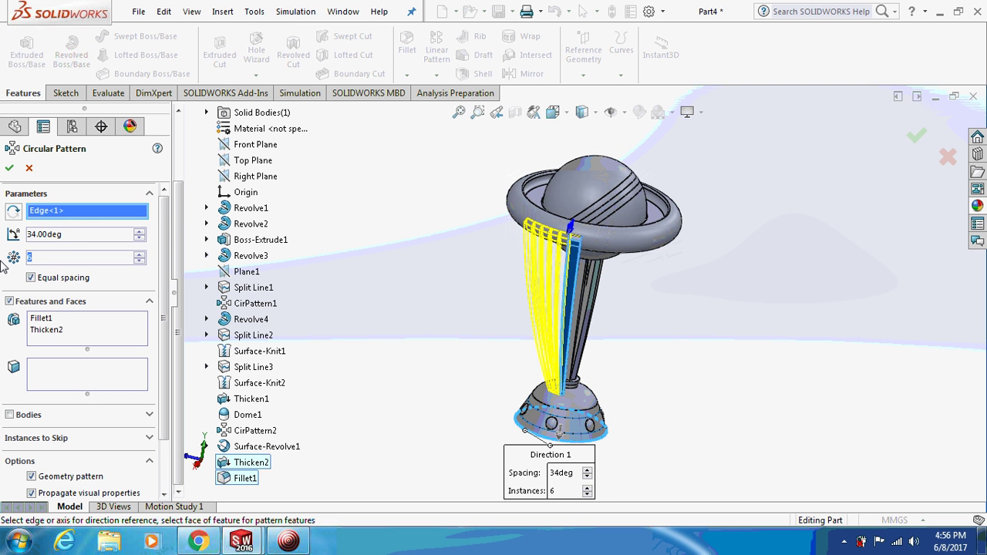
text(3)
key(Return)
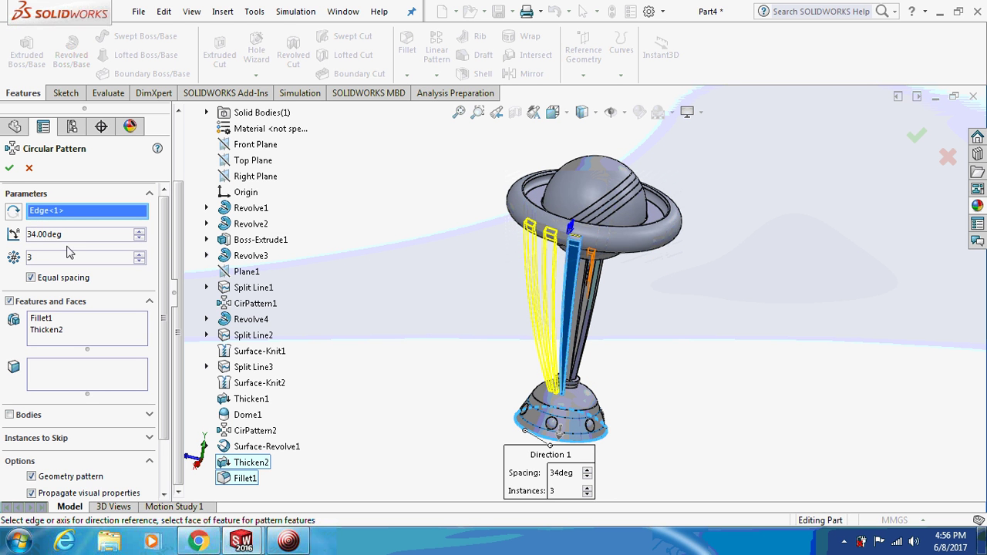
click(11, 170)
middle_drag(363, 270, 346, 229)
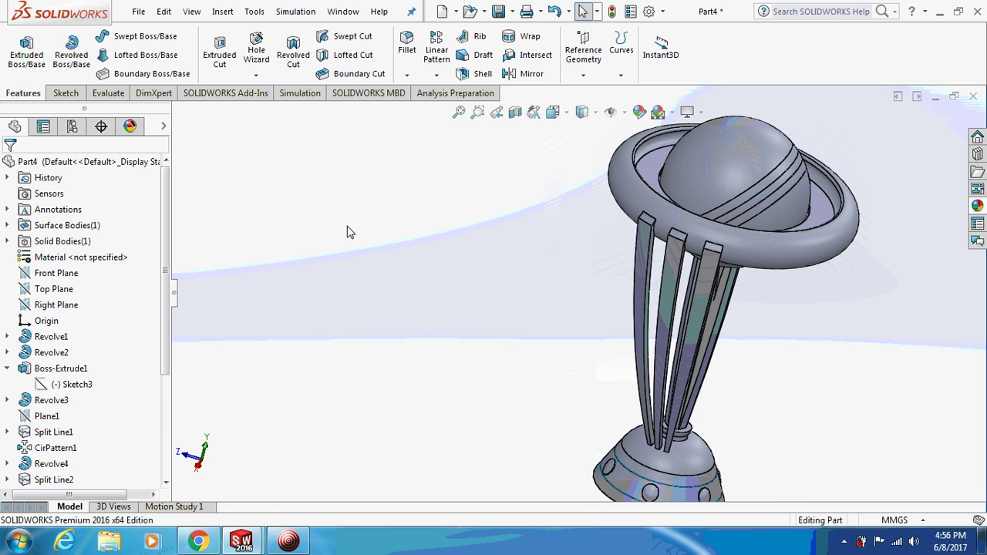
Step: Pattern CirPattern3 four times over 360° around the base's circular edge
click(436, 75)
click(441, 111)
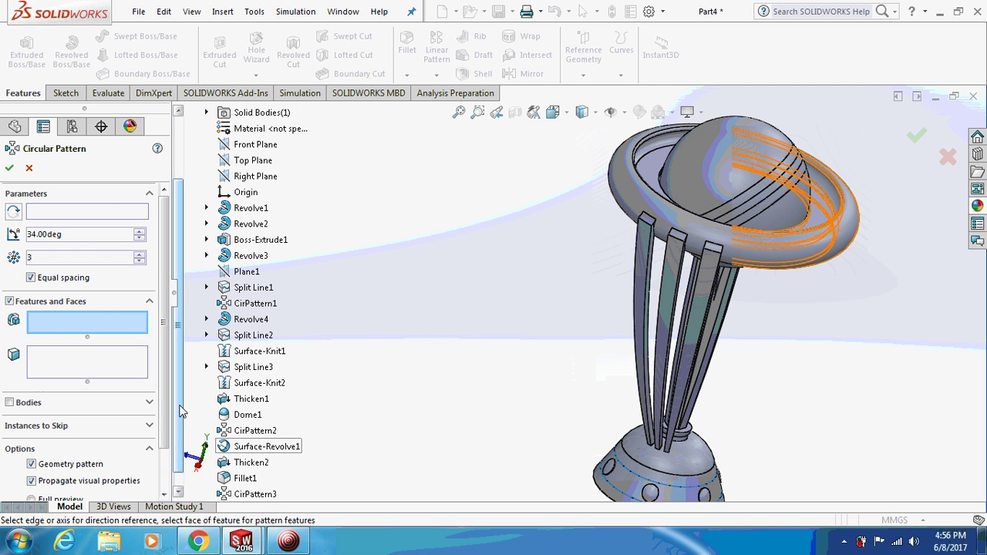
scroll(182, 463, down, 1)
click(253, 479)
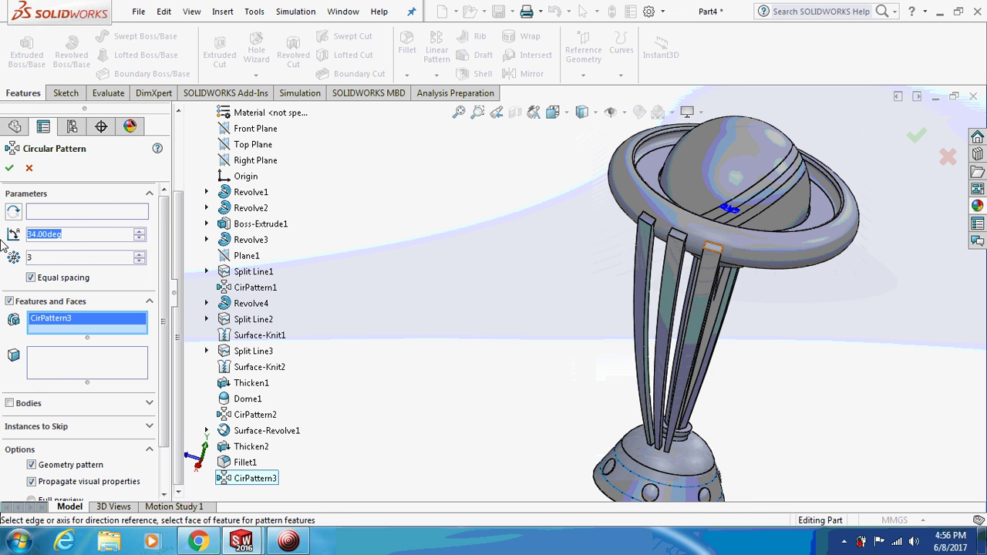
text(360)
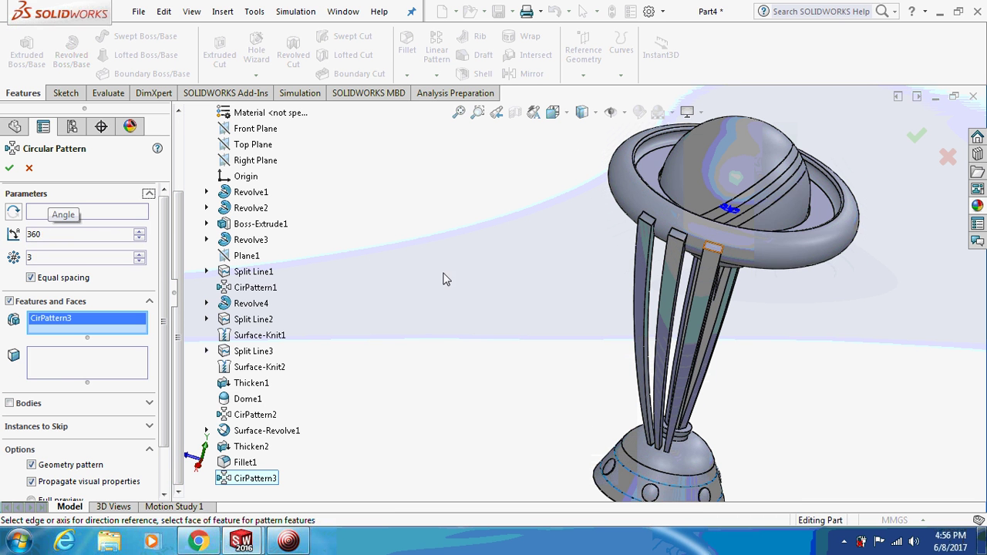
key(Return)
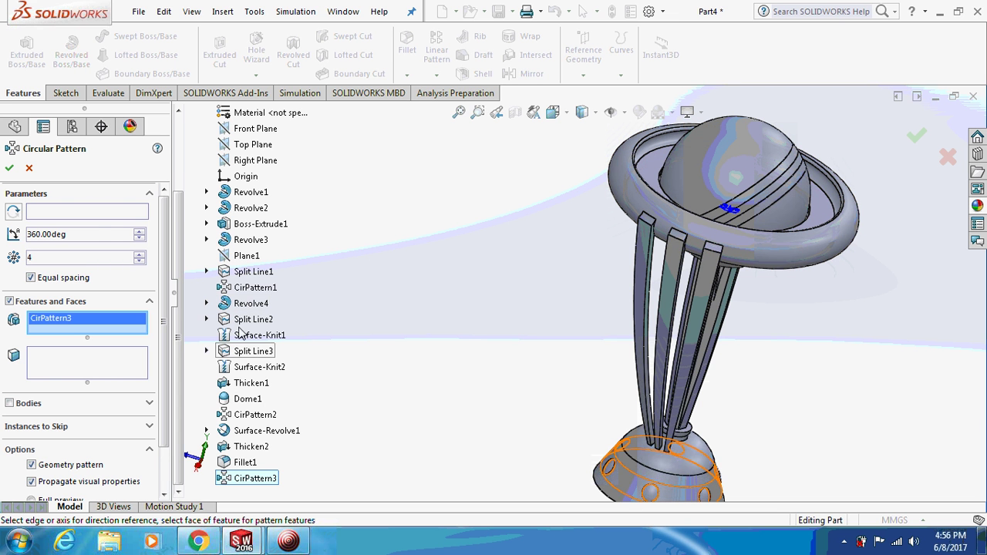
click(77, 216)
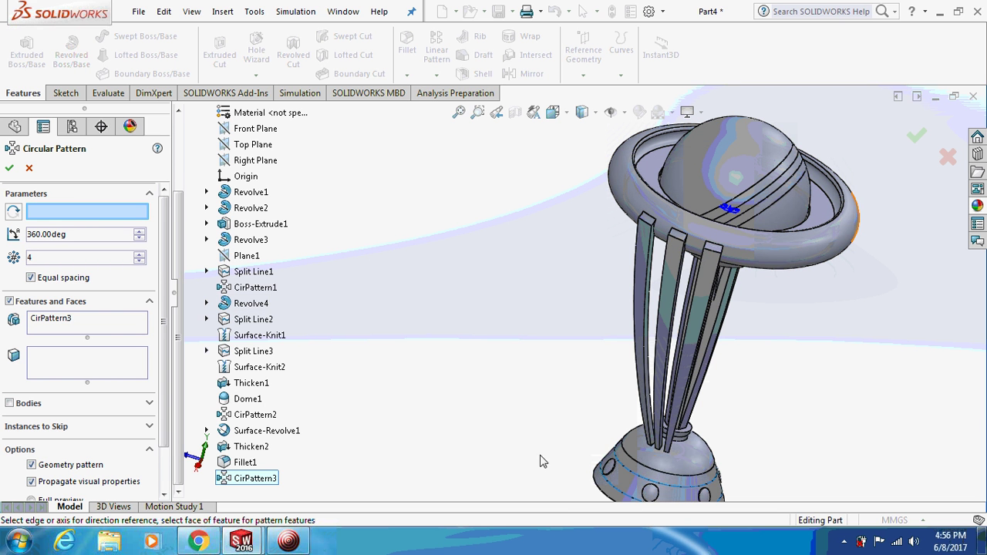
click(594, 486)
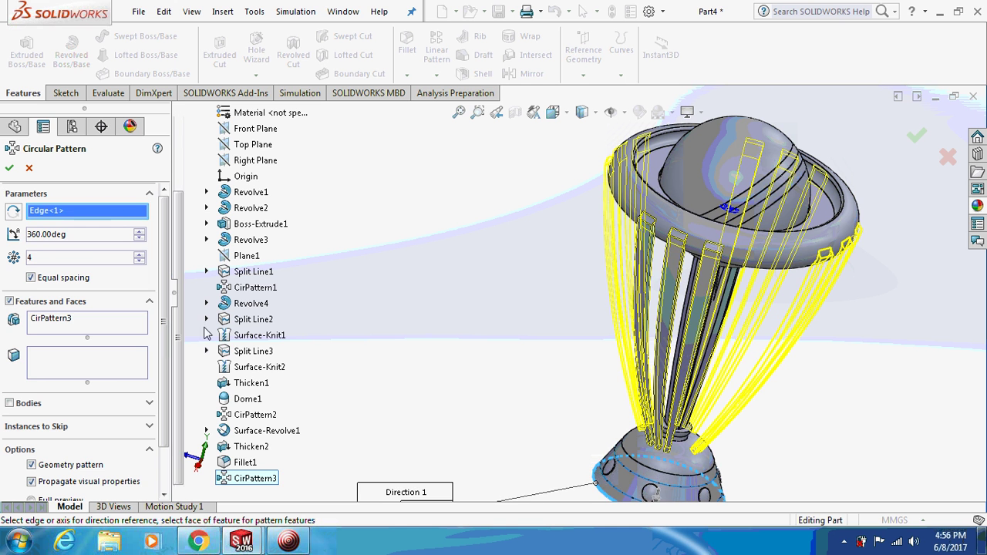
click(10, 169)
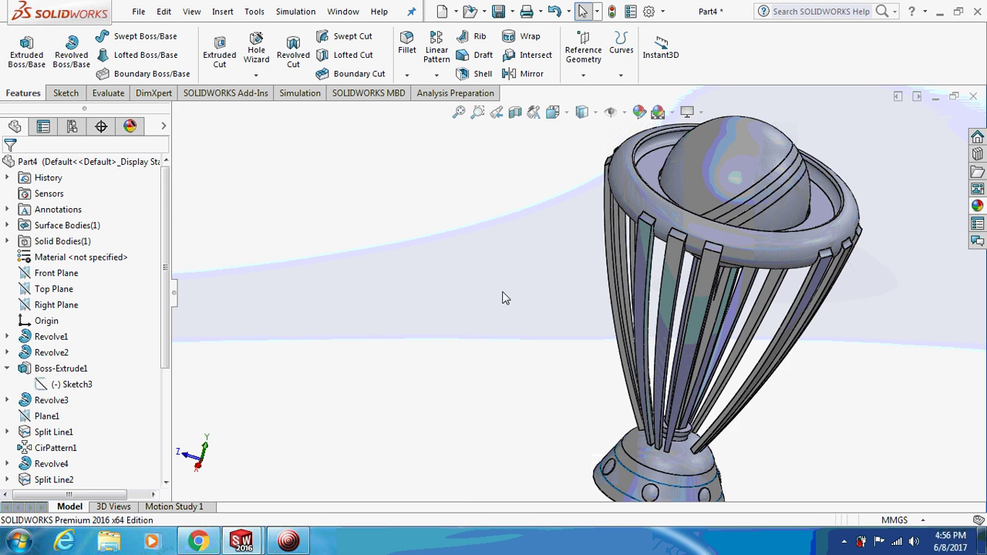
middle_drag(501, 297, 680, 439)
key(ctrl+1)
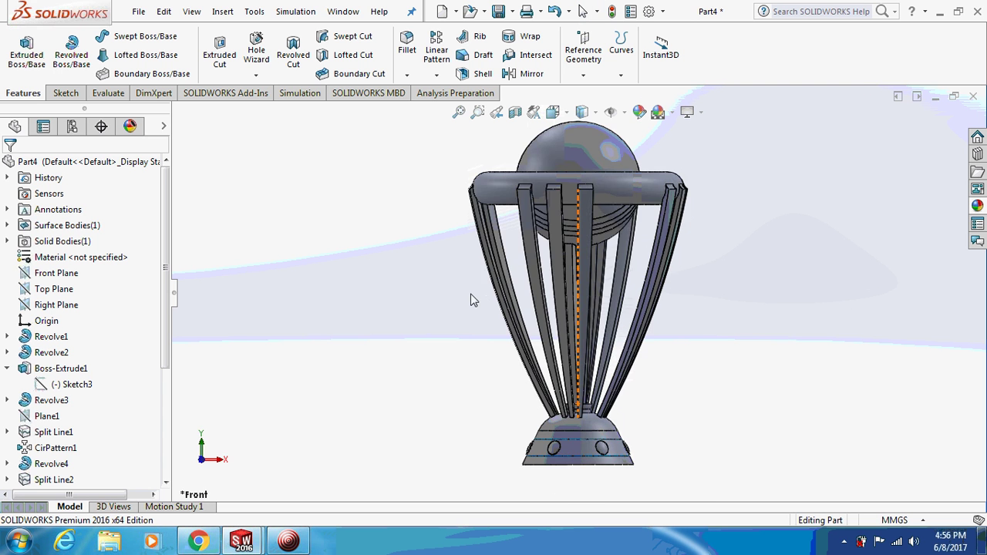
Step: Apply the reflective clear glass appearance to the trophy
middle_drag(469, 298, 321, 438)
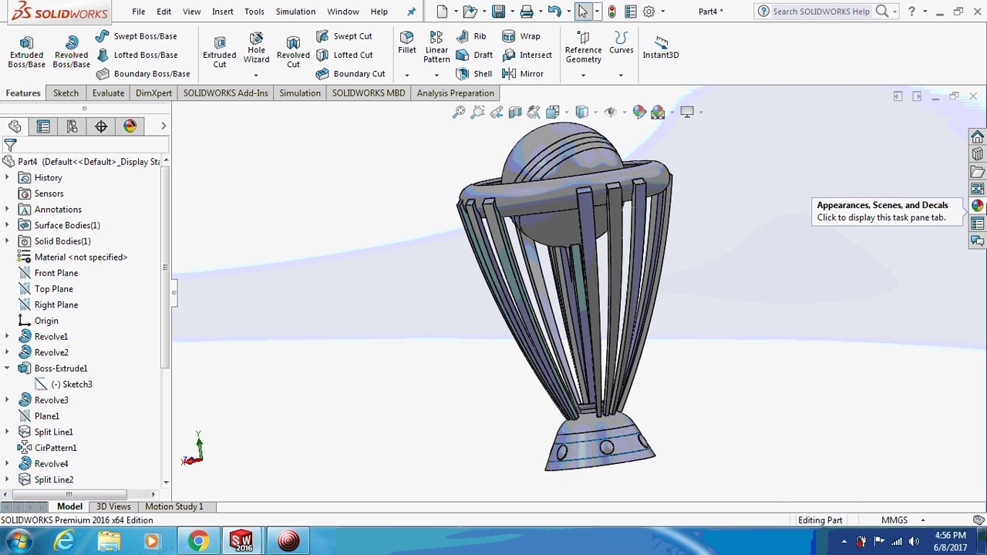
click(977, 205)
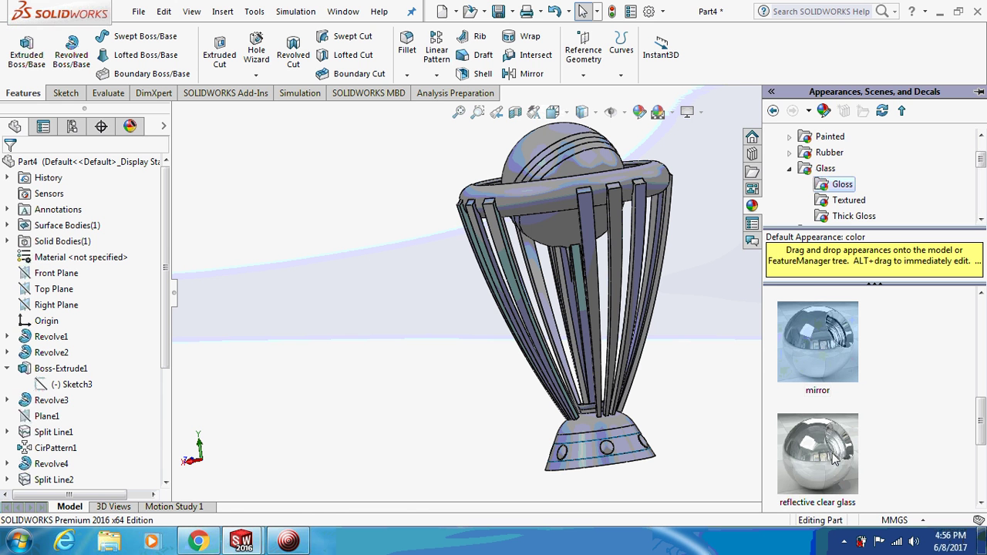
drag(841, 476, 500, 249)
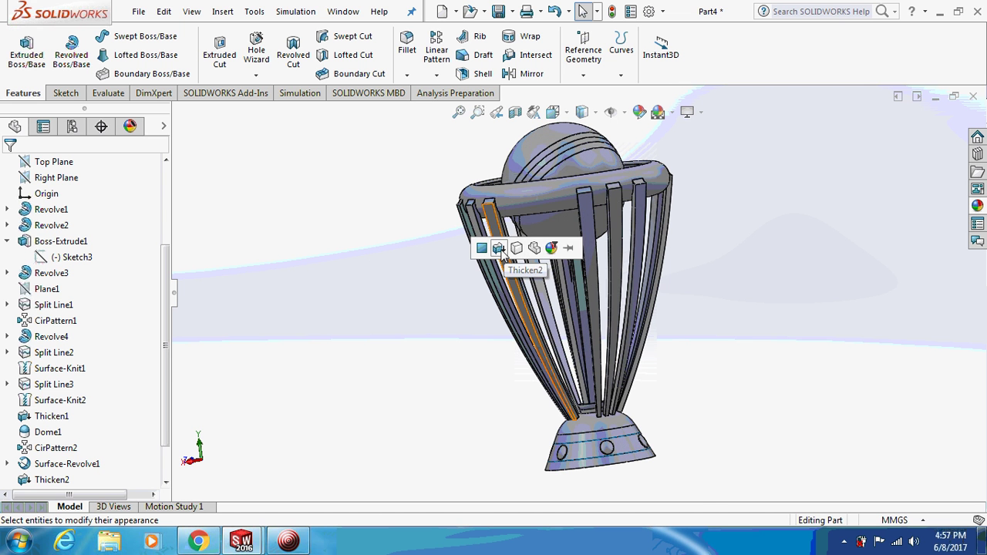
scroll(423, 254, down, 5)
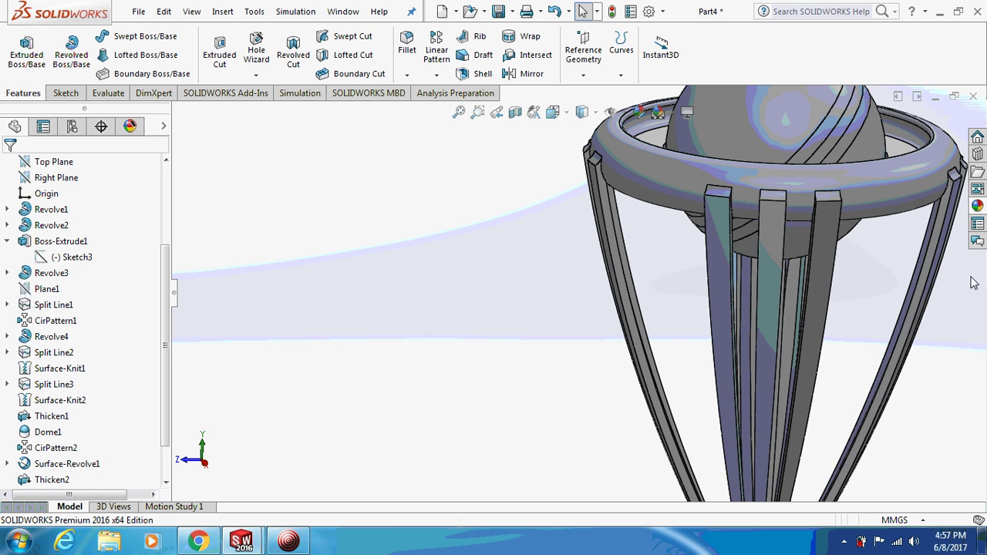
key(ctrl+1)
Step: Try the reflective blue glass appearance on the trophy
click(976, 206)
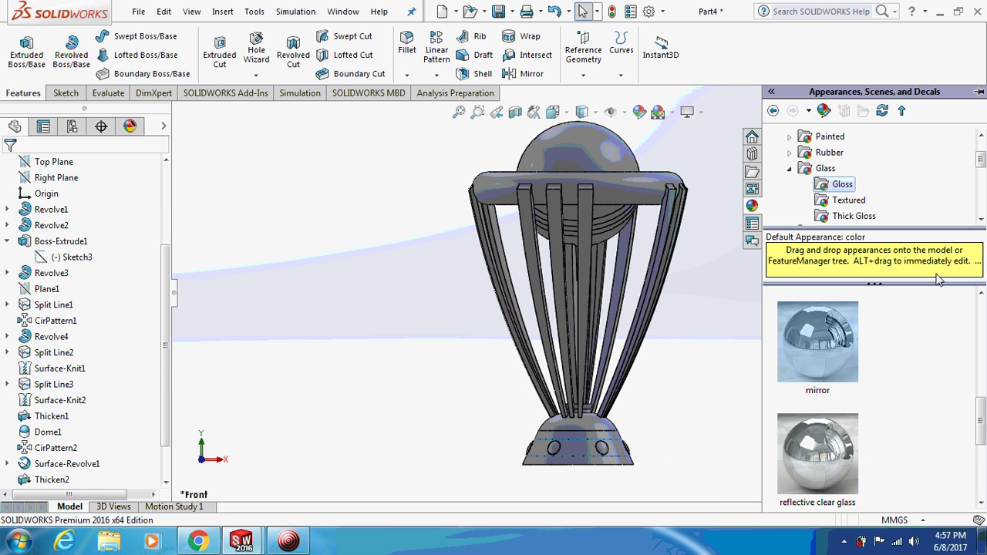
scroll(830, 432, down, 3)
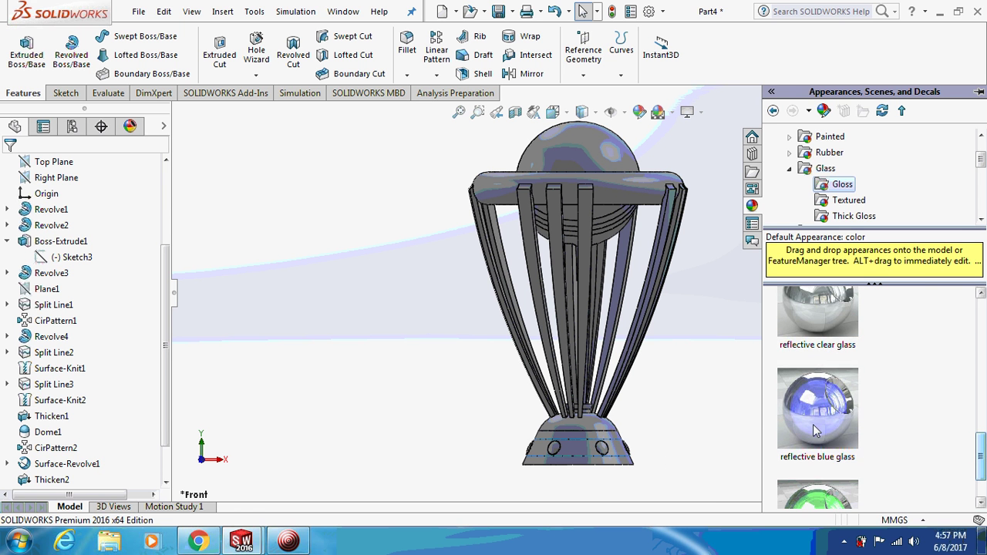
drag(817, 424, 651, 345)
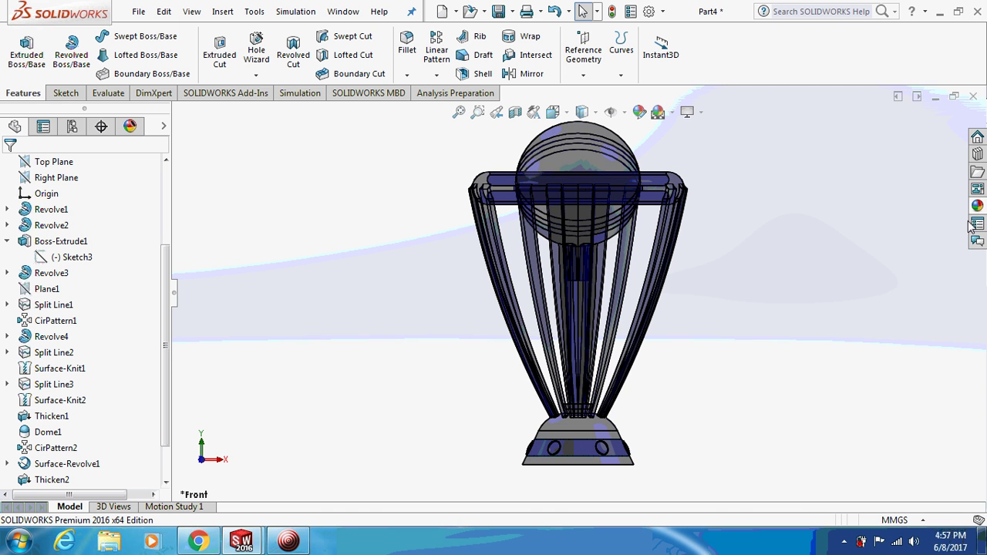
Step: Apply the clear glass appearance to the trophy
click(972, 219)
click(978, 400)
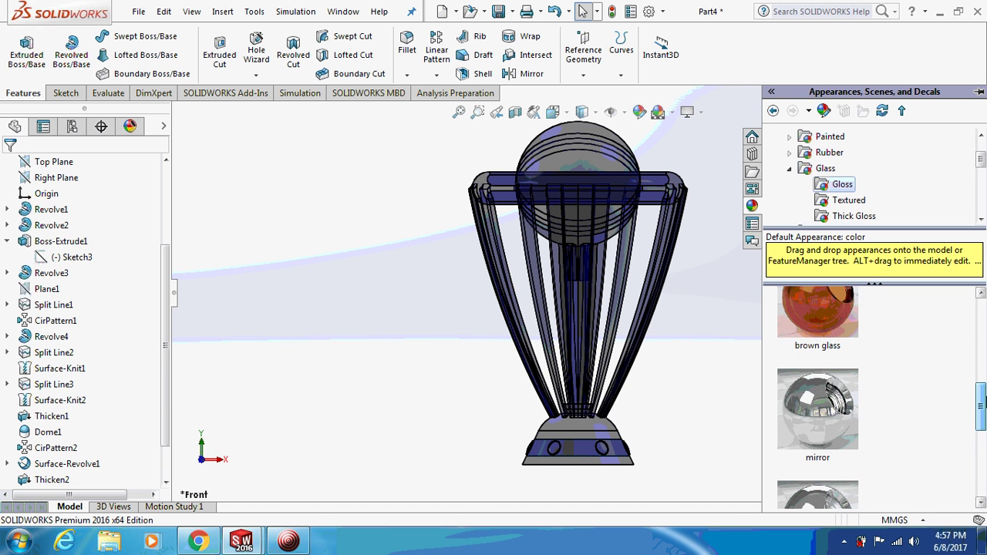
scroll(981, 368, up, 5)
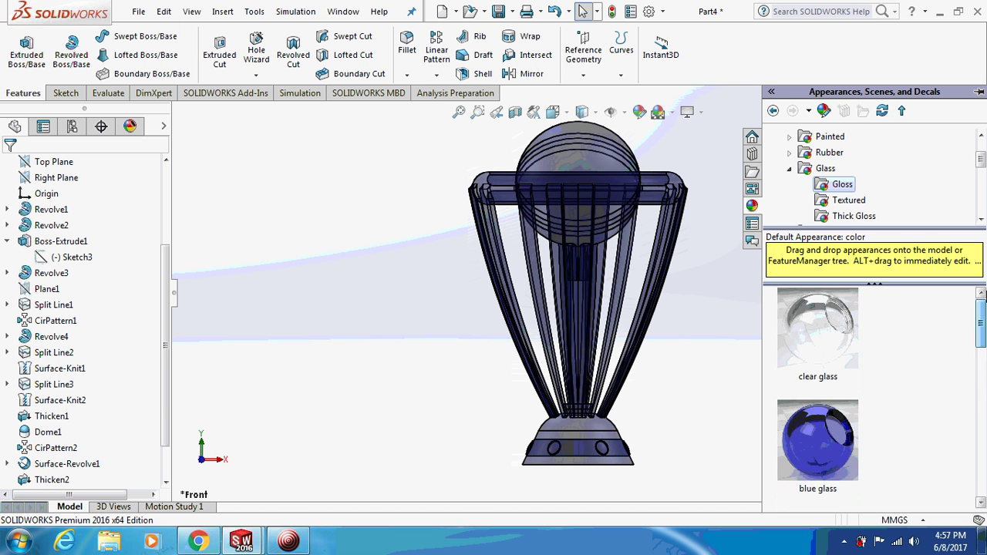
drag(802, 323, 674, 247)
middle_drag(760, 283, 740, 301)
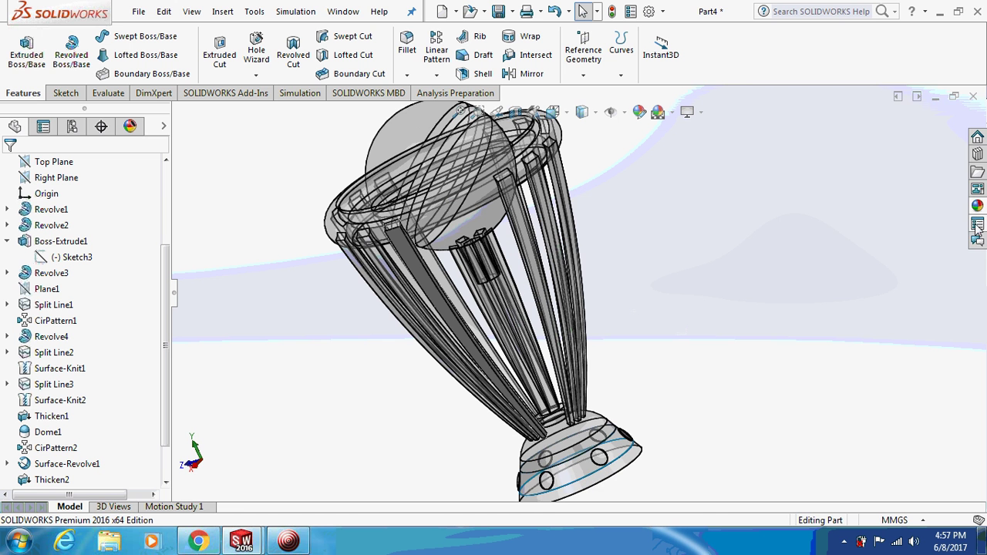
Step: Apply the polished steel appearance from the Metal folder to the whole curved-strip body
click(977, 205)
scroll(925, 347, down, 5)
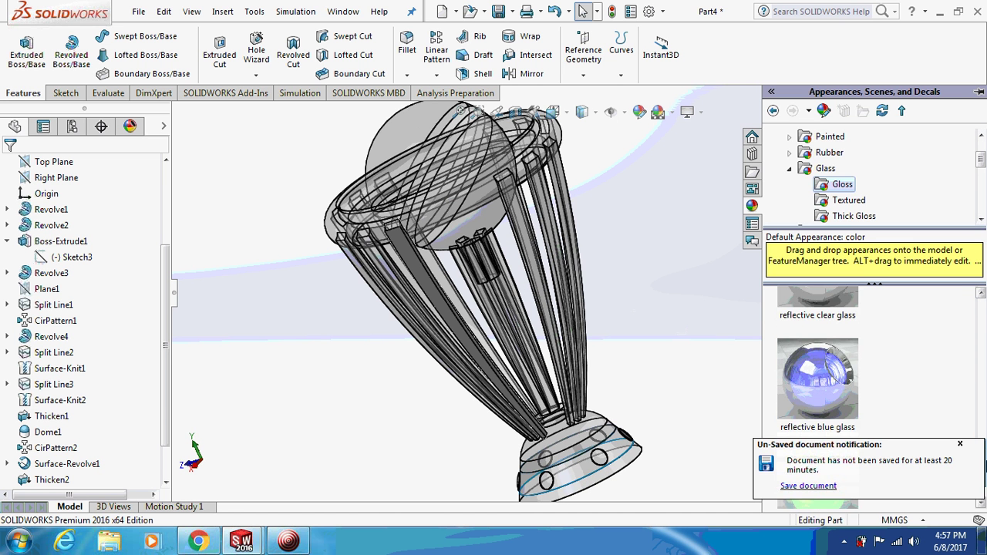
click(789, 152)
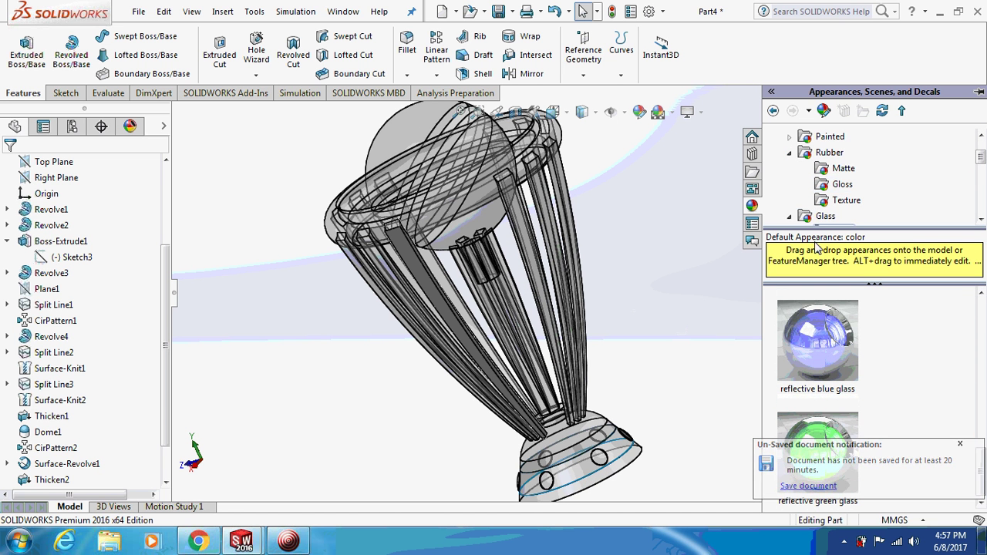
click(960, 445)
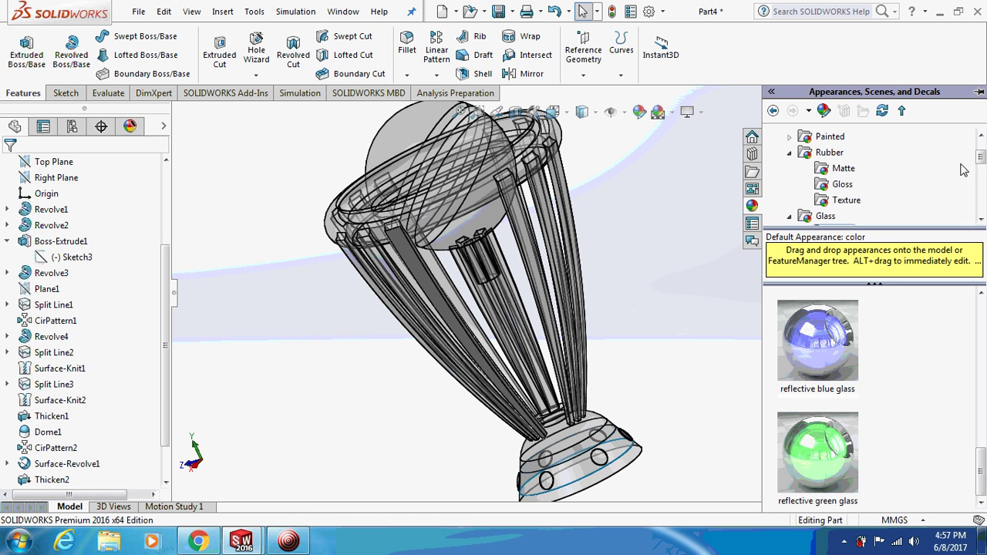
scroll(962, 169, up, 2)
click(825, 168)
double_click(825, 167)
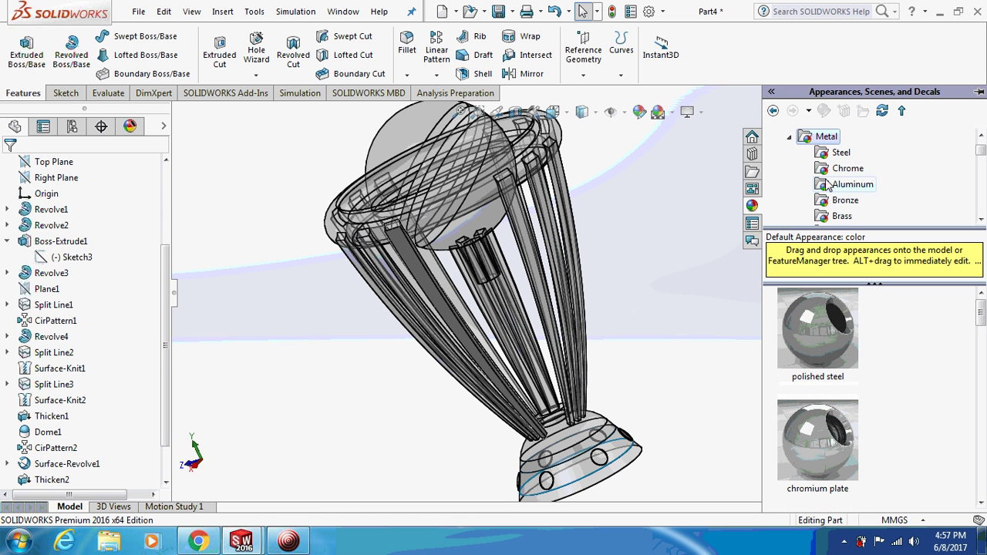
drag(798, 339, 387, 144)
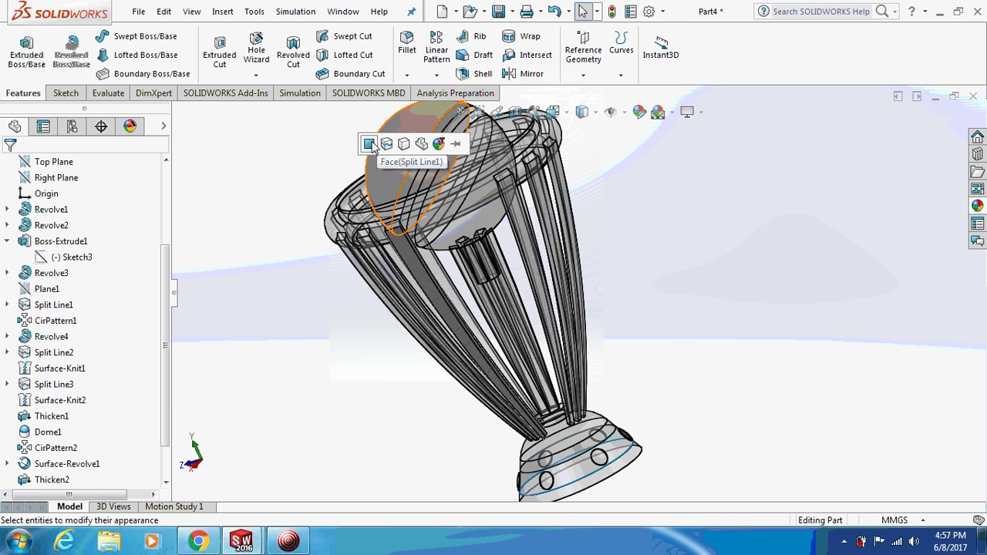
click(402, 144)
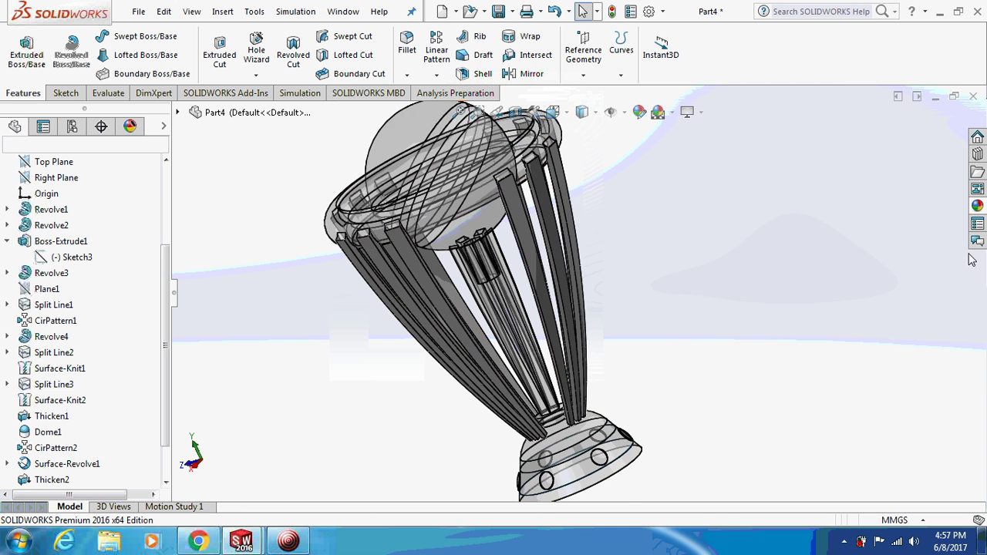
Step: Apply polished steel to the ball's face, then review the finished trophy in full view
click(977, 210)
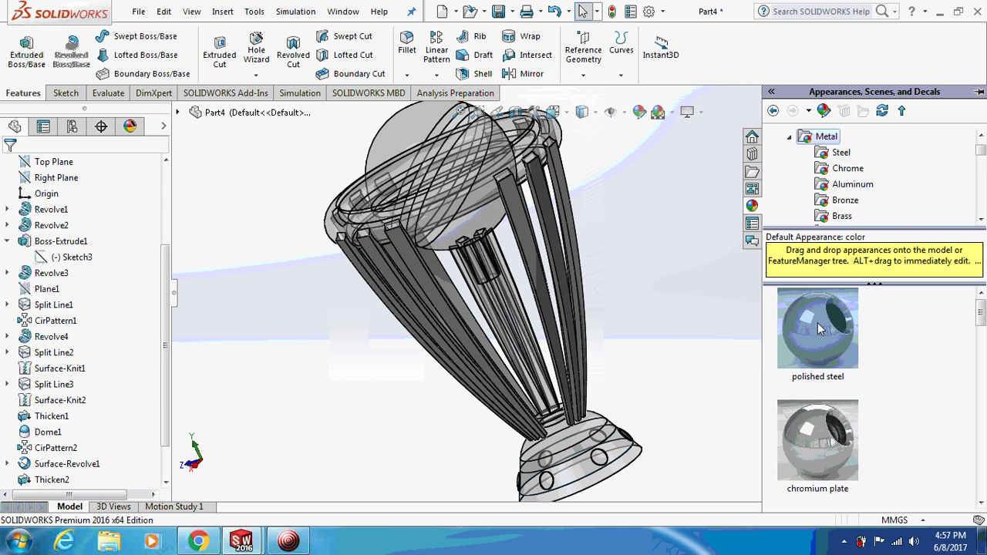
drag(817, 322, 418, 131)
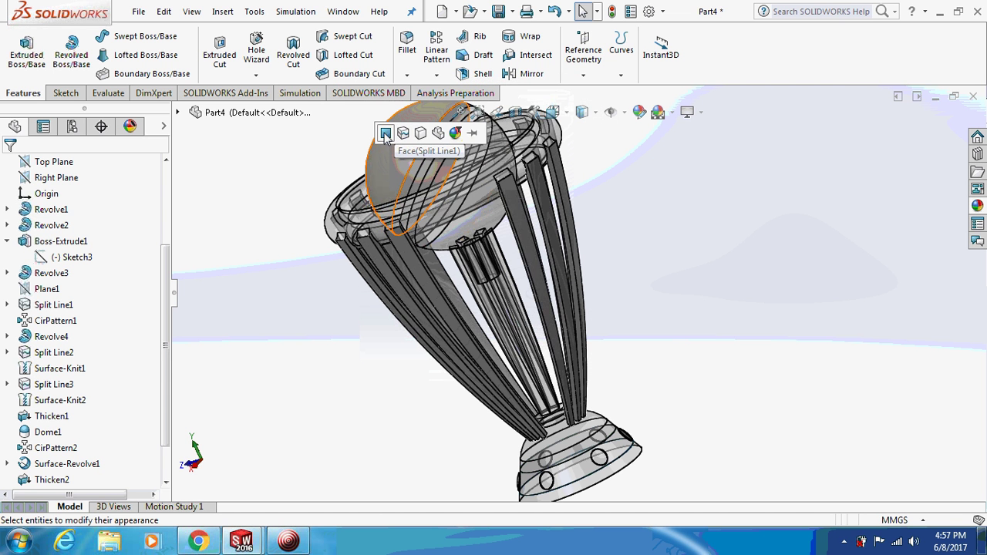
middle_drag(407, 133, 504, 343)
scroll(393, 189, up, 5)
key(ctrl+1)
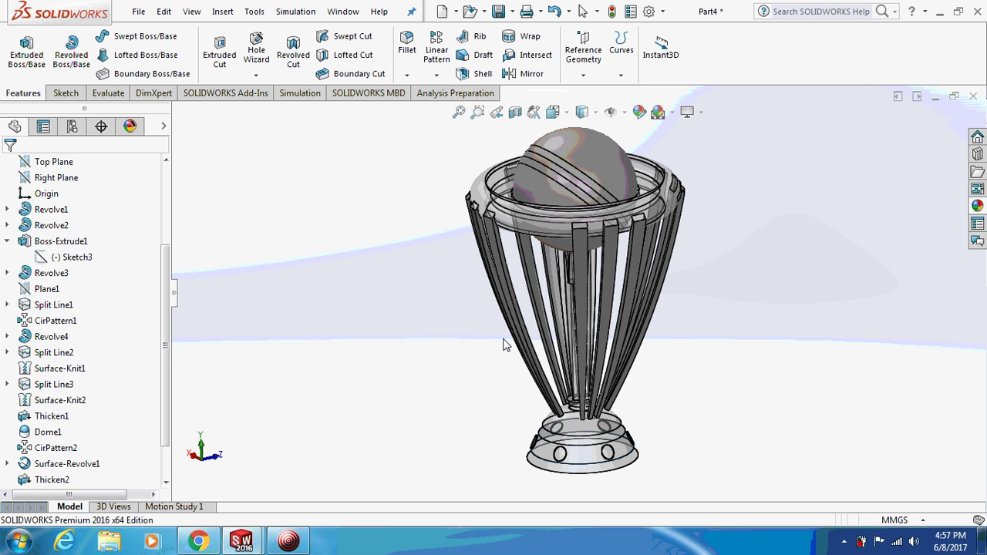
click(288, 541)
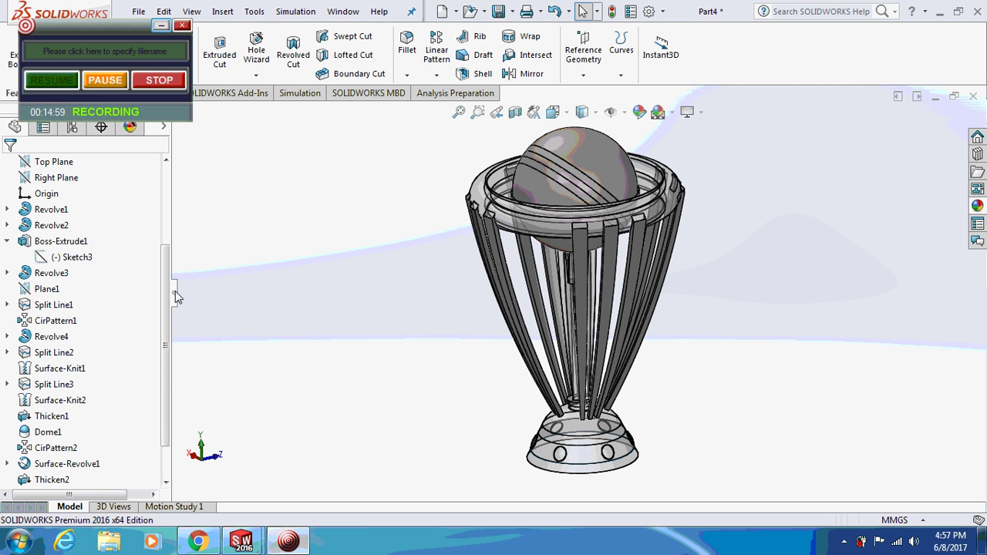